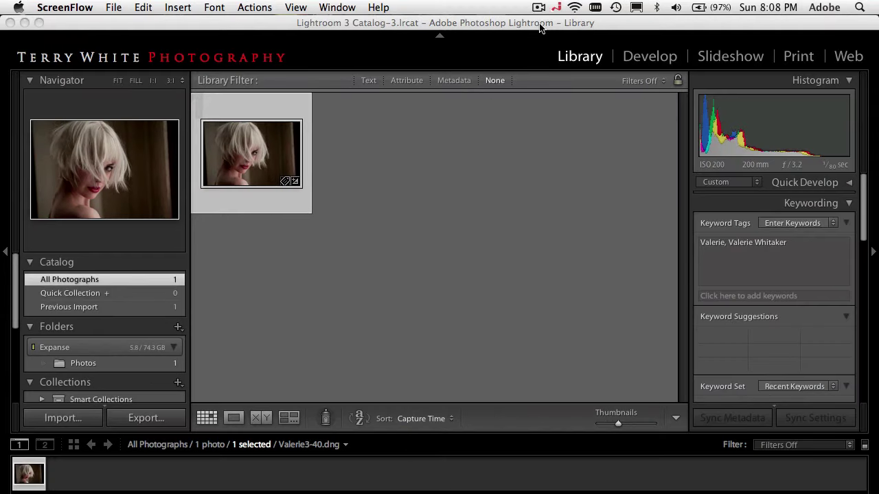
{"action": "left_click", "coordinate": [503, 28]}
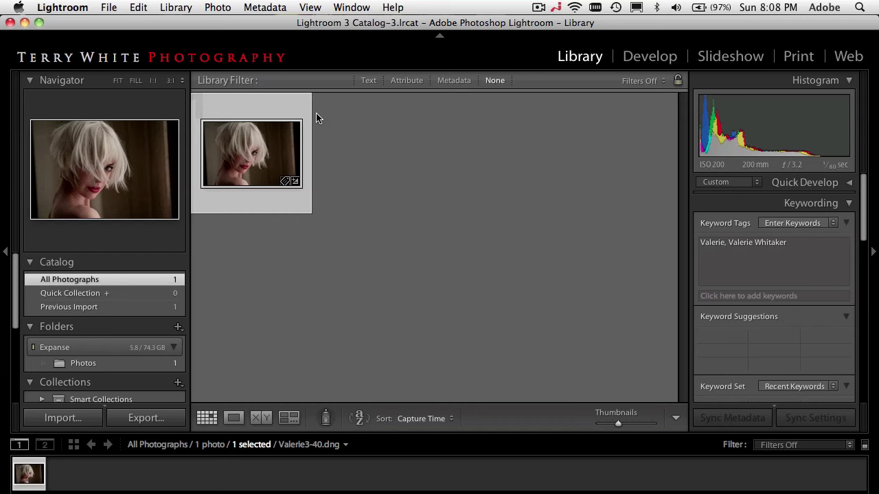
{"action": "left_click", "coordinate": [110, 8]}
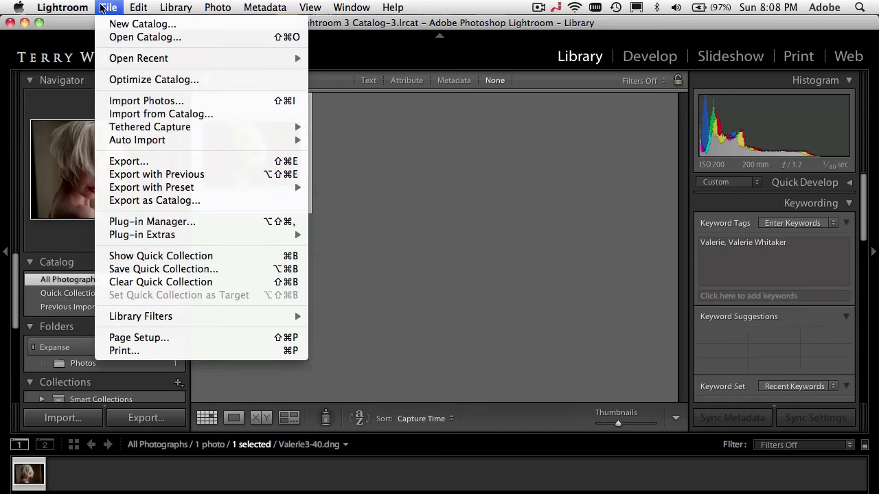
{"action": "mouse_move", "coordinate": [77, 11]}
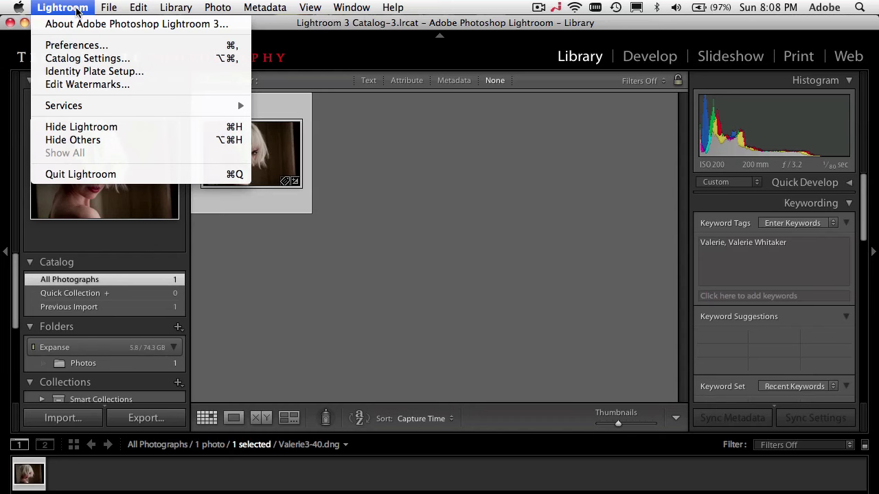
{"action": "left_click", "coordinate": [414, 113]}
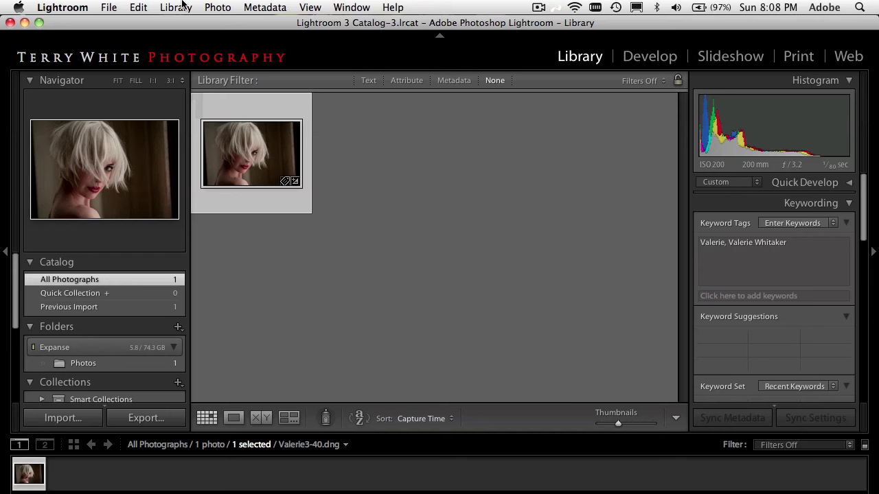
Create a new catalog named Toys in the Pictures folder, skipping the backup of the current catalog this time.
{"action": "left_click", "coordinate": [110, 8]}
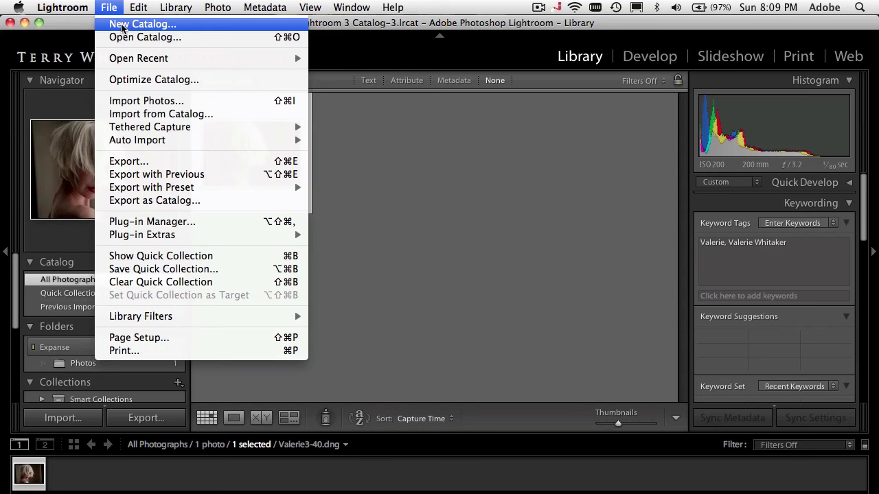
{"action": "left_click", "coordinate": [121, 26]}
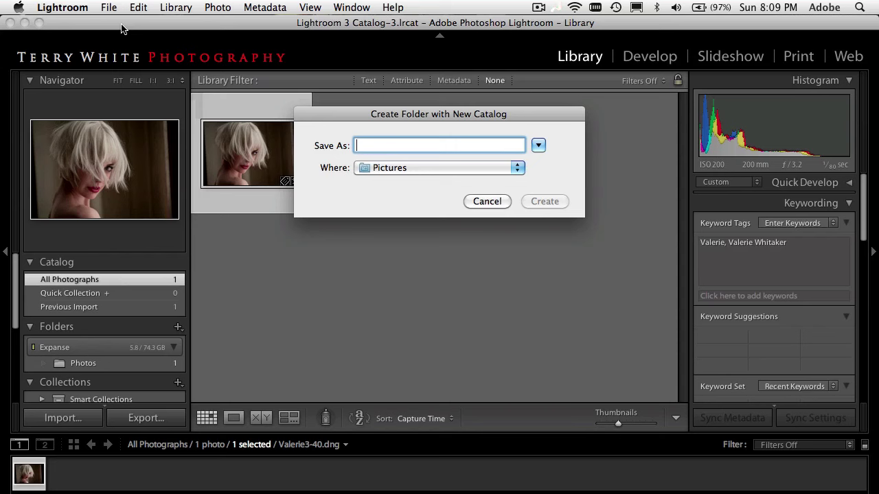
{"action": "left_click", "coordinate": [539, 145]}
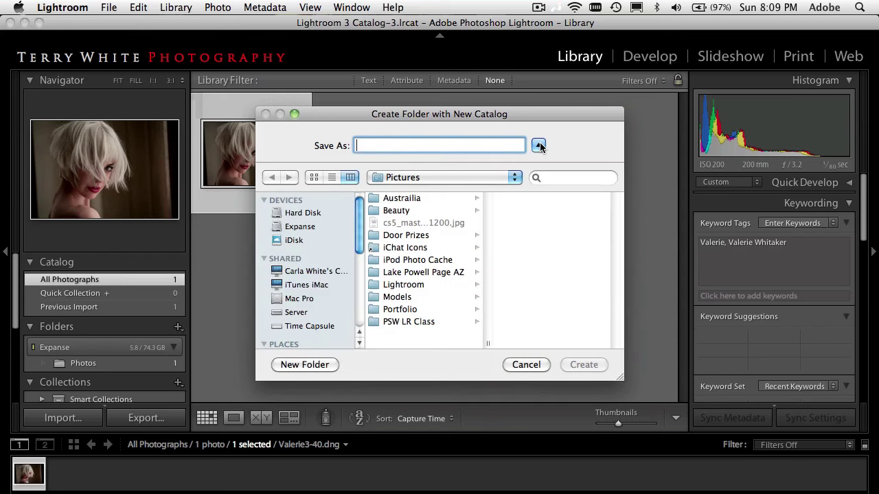
{"action": "left_click_drag", "start_coordinate": [543, 117], "coordinate": [525, 86]}
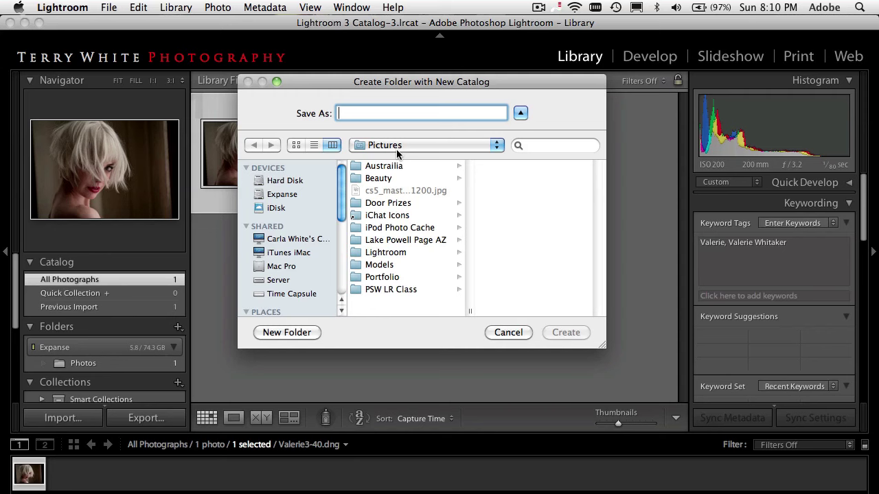
{"action": "type", "text": "Toys"}
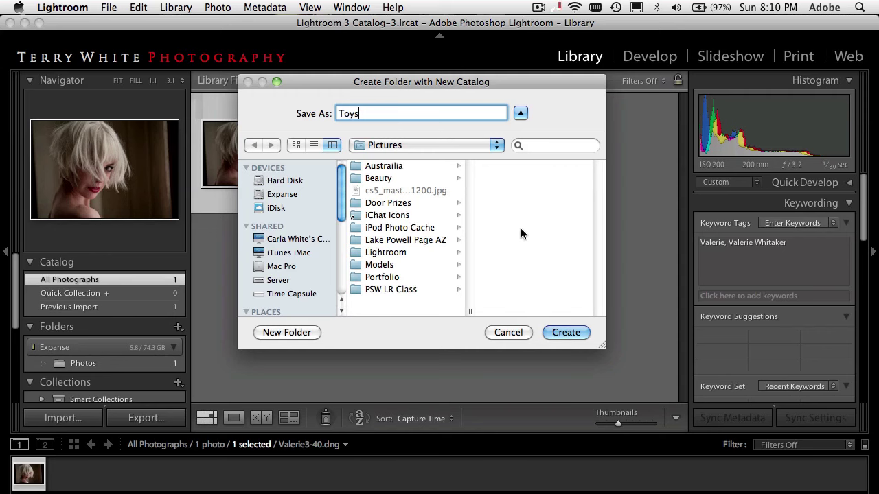
{"action": "left_click", "coordinate": [564, 332]}
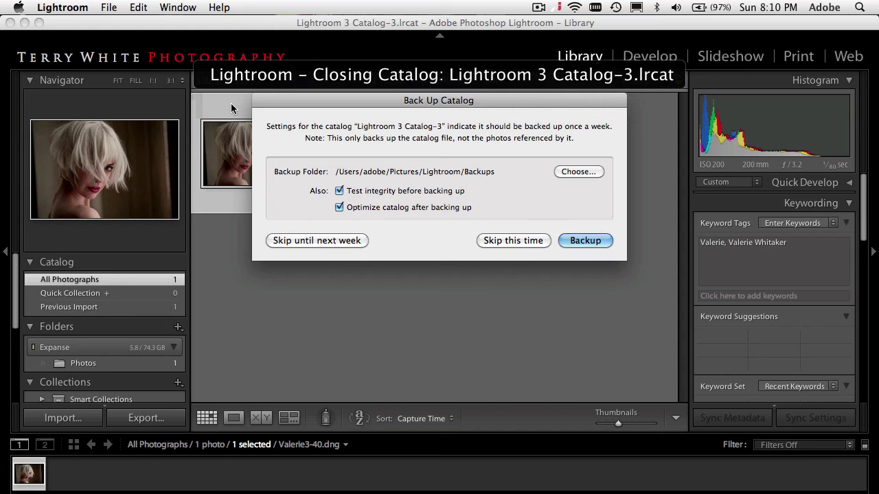
{"action": "left_click", "coordinate": [510, 242]}
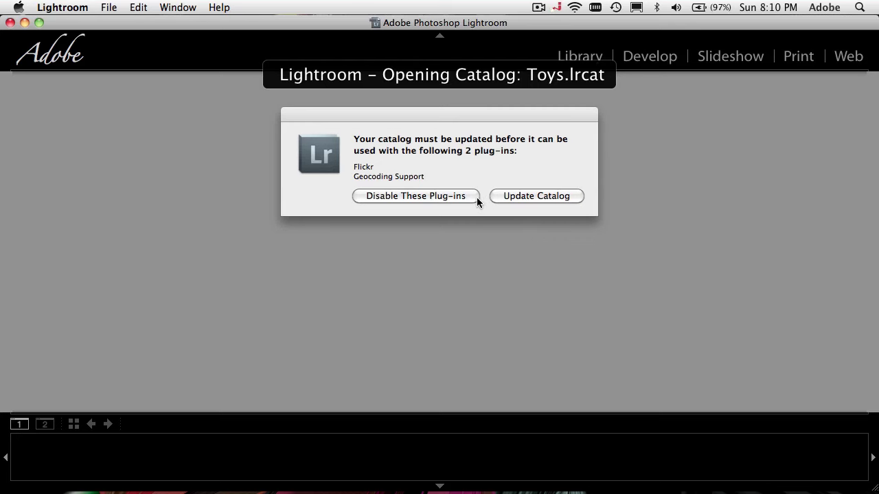
Disable the Flickr and Geocoding Support plug-ins for the new catalog and decline the product improvement program.
{"action": "left_click", "coordinate": [460, 196]}
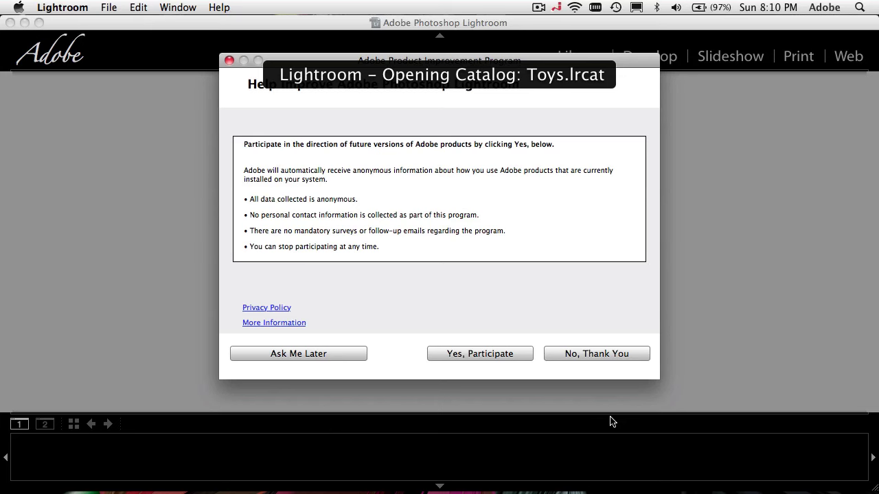
{"action": "left_click", "coordinate": [594, 354]}
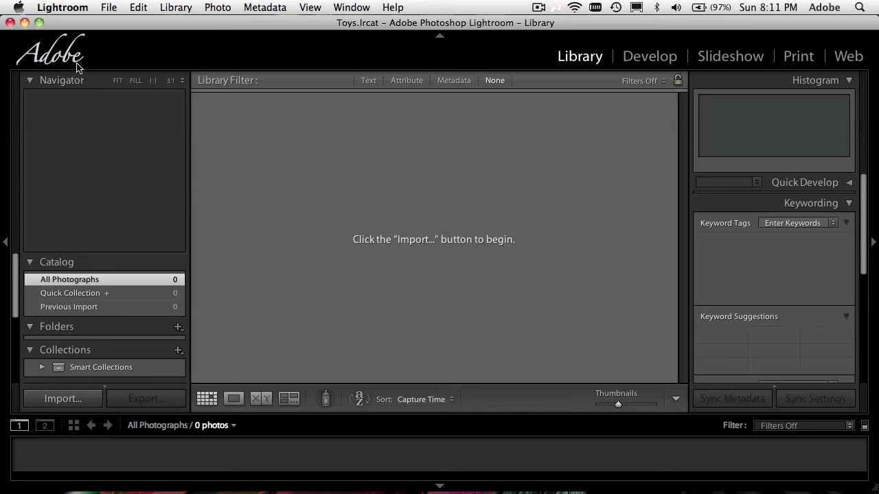
Replace the custom identity plate's styled text with the photographer's full name followed by "Photography".
{"action": "left_click", "coordinate": [63, 7]}
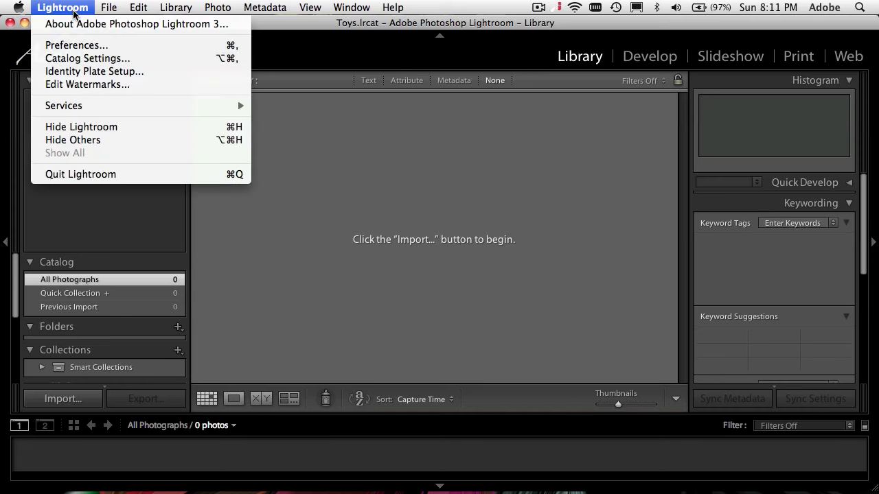
{"action": "left_click", "coordinate": [85, 81]}
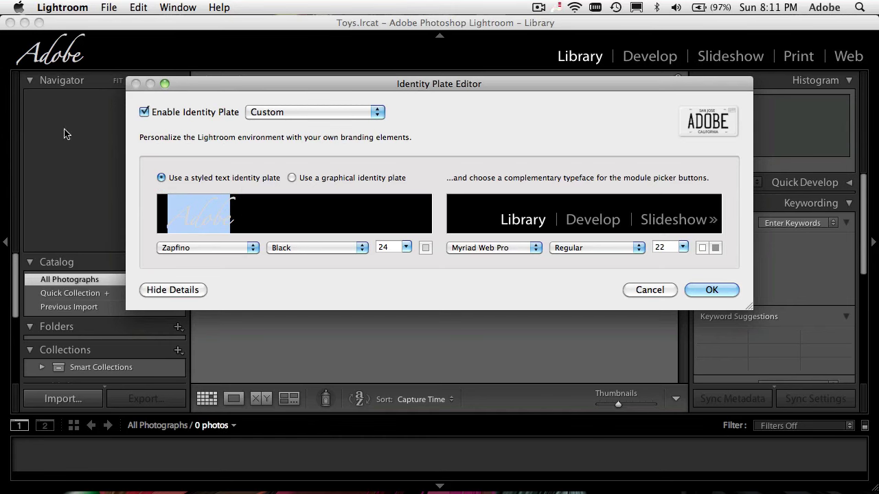
{"action": "left_click", "coordinate": [163, 114]}
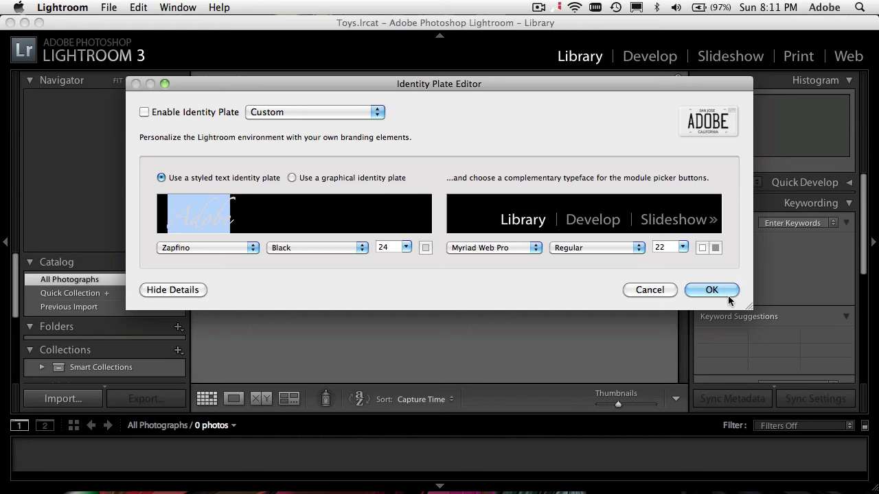
{"action": "left_click", "coordinate": [184, 114]}
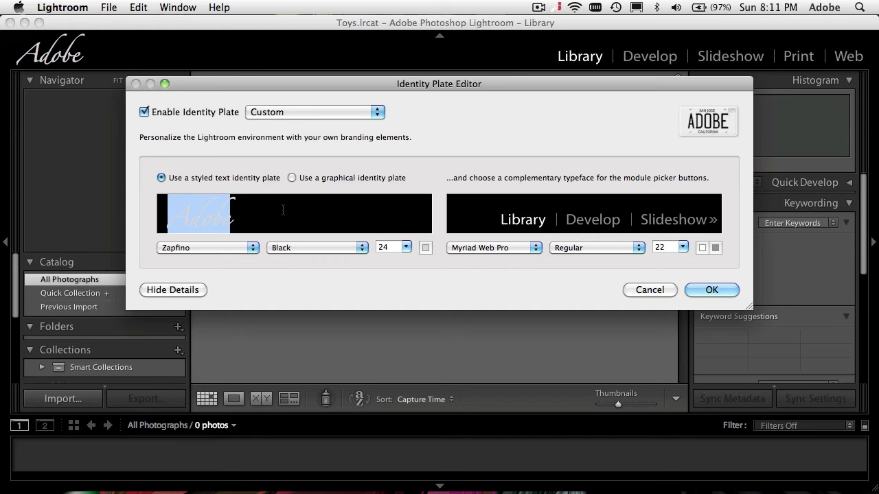
{"action": "type", "text": "Terry Whit"}
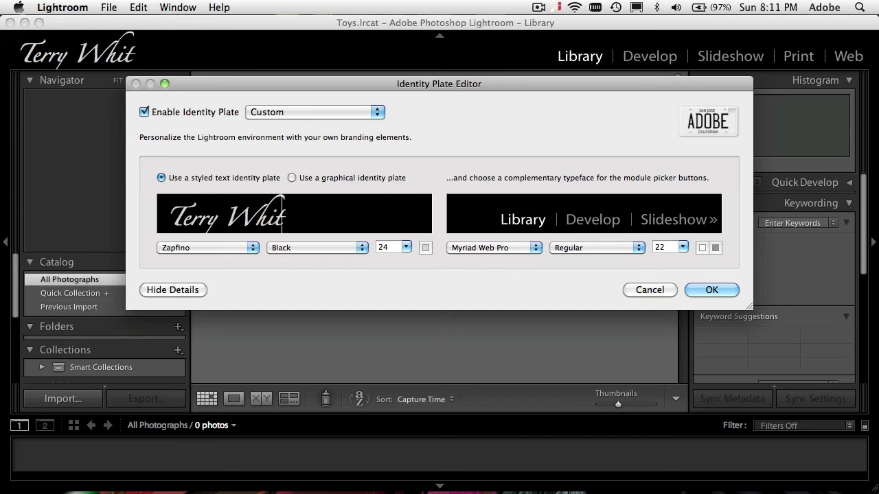
{"action": "type", "text": "e Photog"}
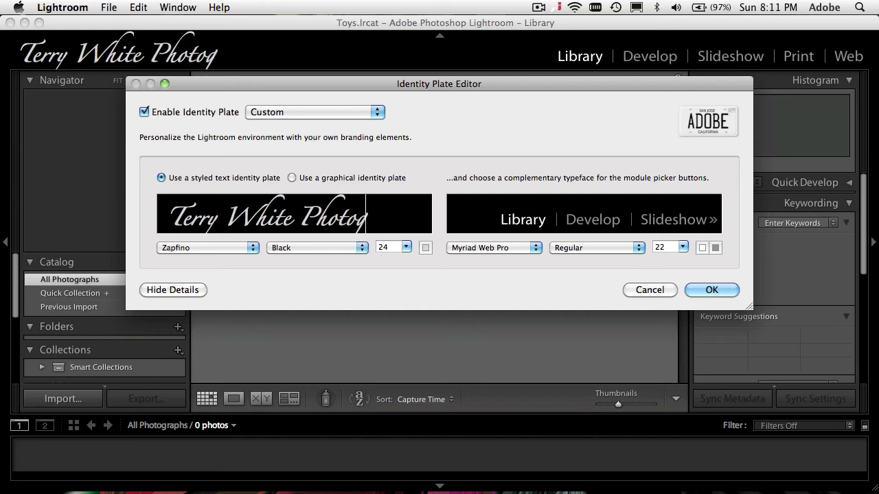
{"action": "type", "text": "raphic"}
{"action": "key", "text": "BackSpace"}
{"action": "key", "text": "BackSpace"}
{"action": "key", "text": "BackSpace"}
{"action": "key", "text": "BackSpace"}
{"action": "key", "text": "BackSpace"}
{"action": "type", "text": "ap"}
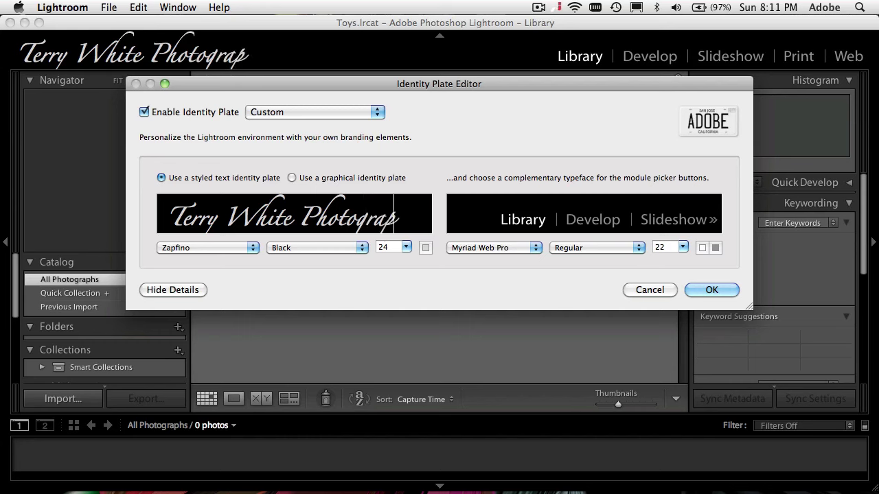
{"action": "type", "text": "hy"}
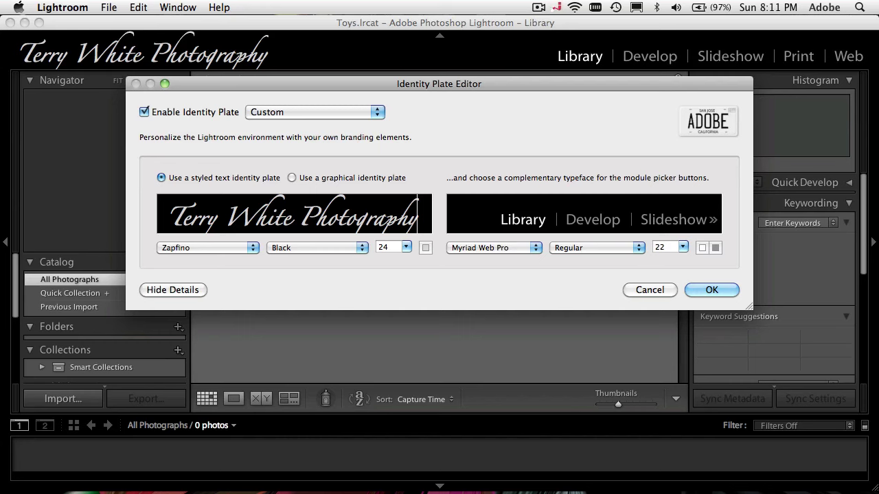
Colour the word "Photography" in the identity plate text red.
{"action": "left_click_drag", "start_coordinate": [300, 219], "coordinate": [420, 221]}
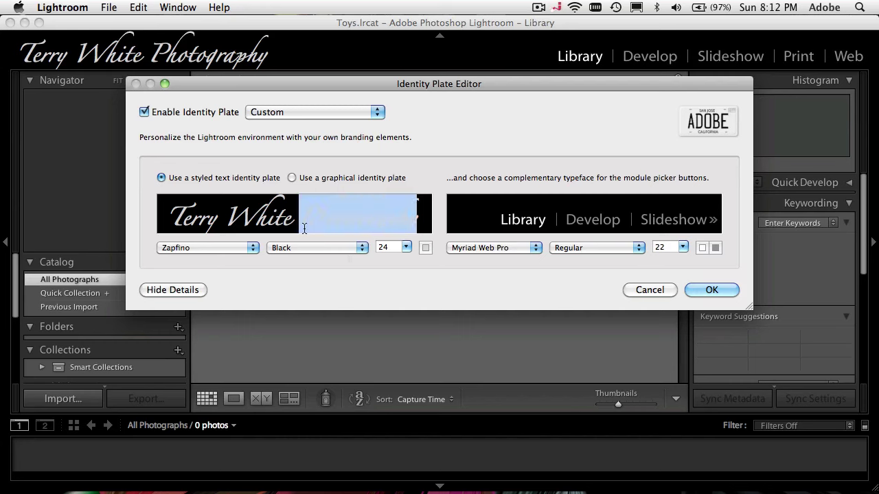
{"action": "left_click", "coordinate": [425, 248]}
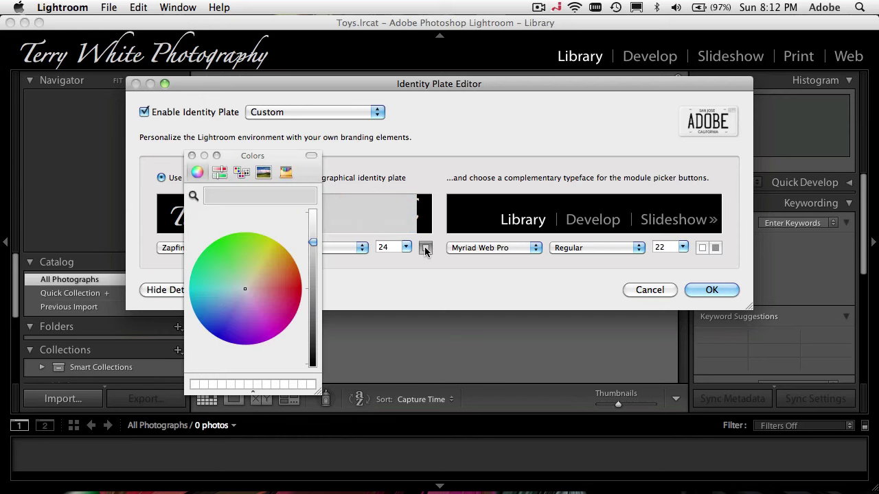
{"action": "left_click", "coordinate": [297, 299]}
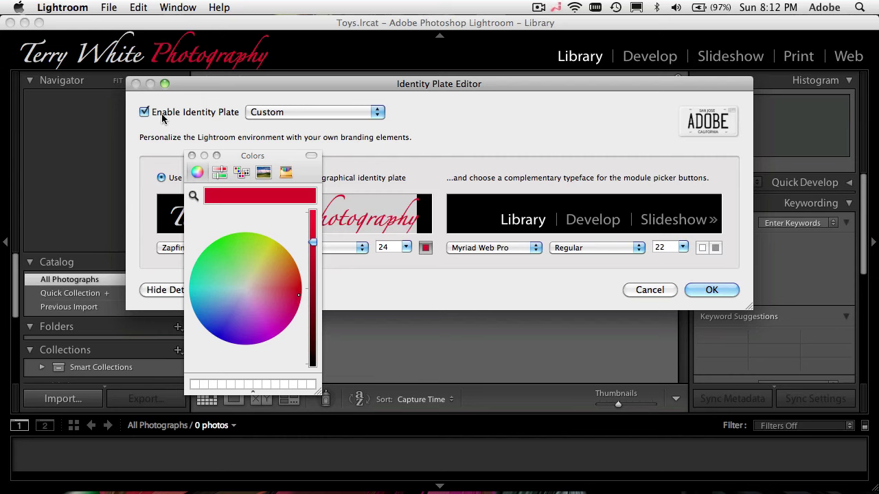
{"action": "left_click", "coordinate": [192, 156]}
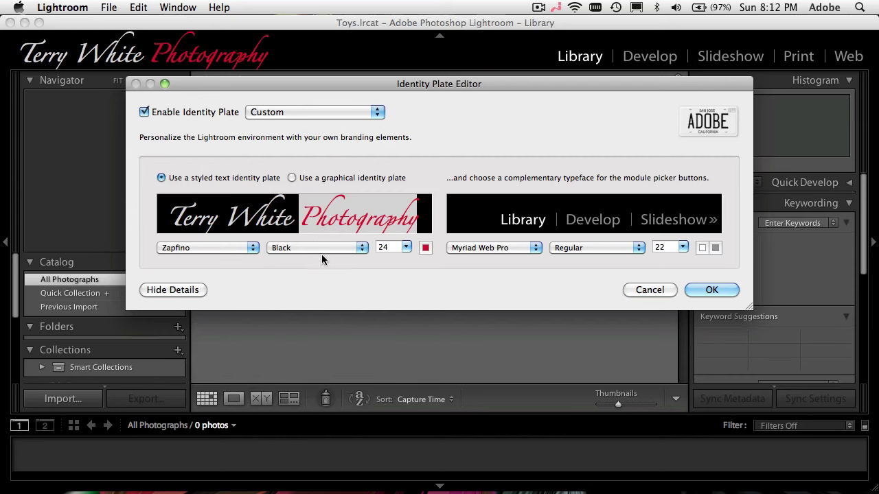
Reduce the font size of the entire identity plate text and apply the identity plate.
{"action": "left_click_drag", "start_coordinate": [302, 221], "coordinate": [168, 220]}
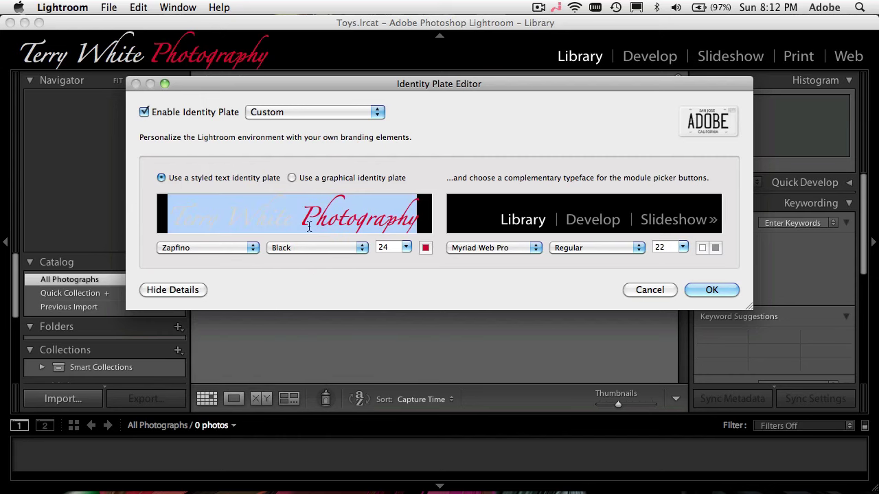
{"action": "left_click", "coordinate": [406, 248]}
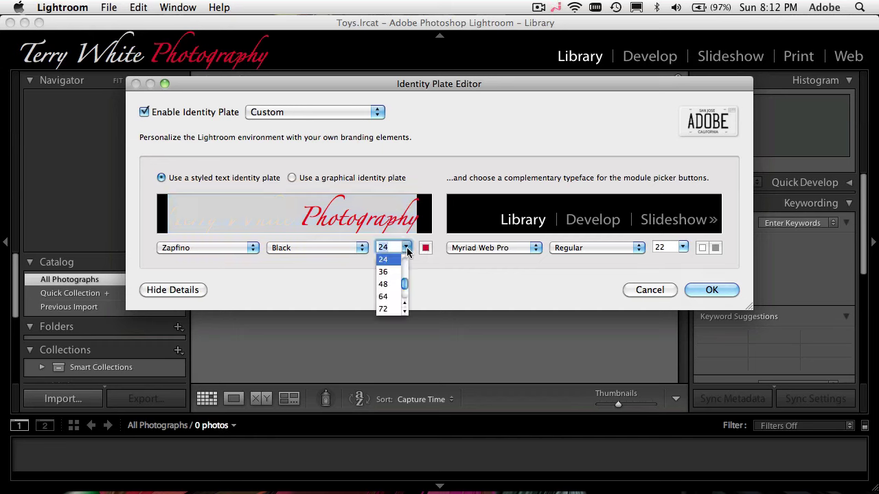
{"action": "left_click", "coordinate": [403, 304]}
{"action": "left_click", "coordinate": [385, 269]}
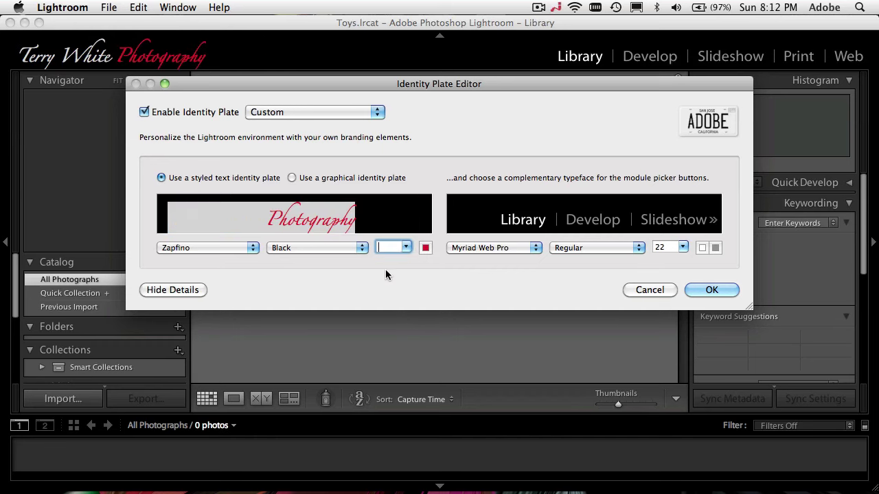
{"action": "left_click", "coordinate": [717, 290]}
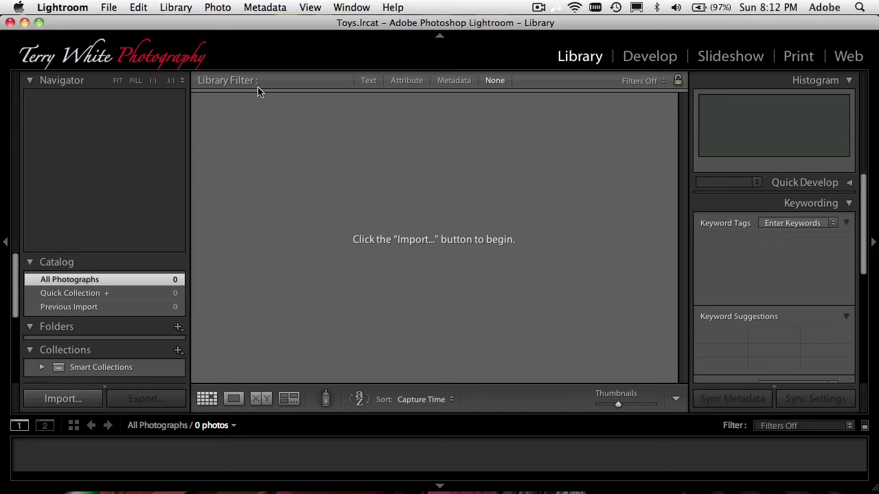
{"action": "left_click", "coordinate": [59, 9]}
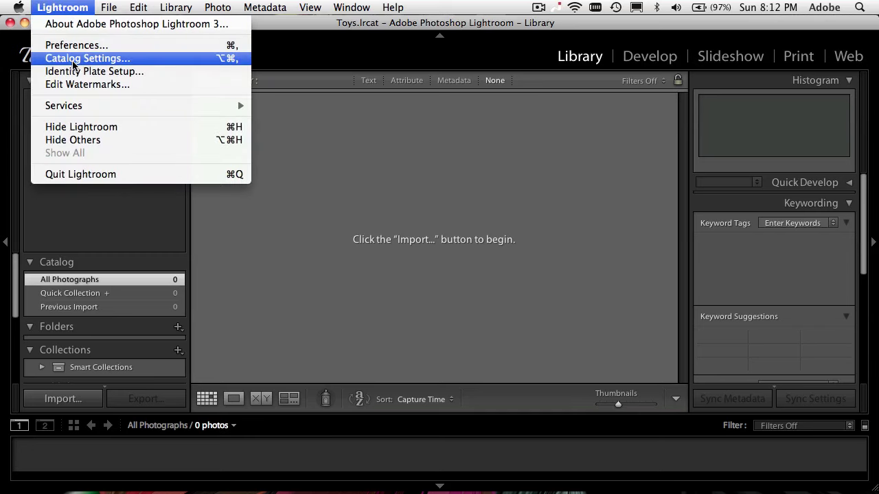
{"action": "left_click", "coordinate": [48, 4]}
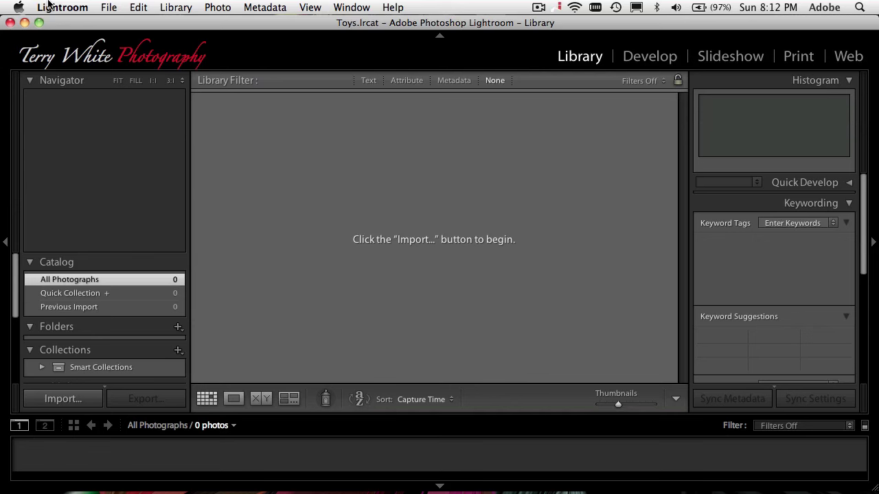
Start a photo import from the NIKON D7000 and set the import method to Copy as DNG.
{"action": "key", "text": "super+shift+i"}
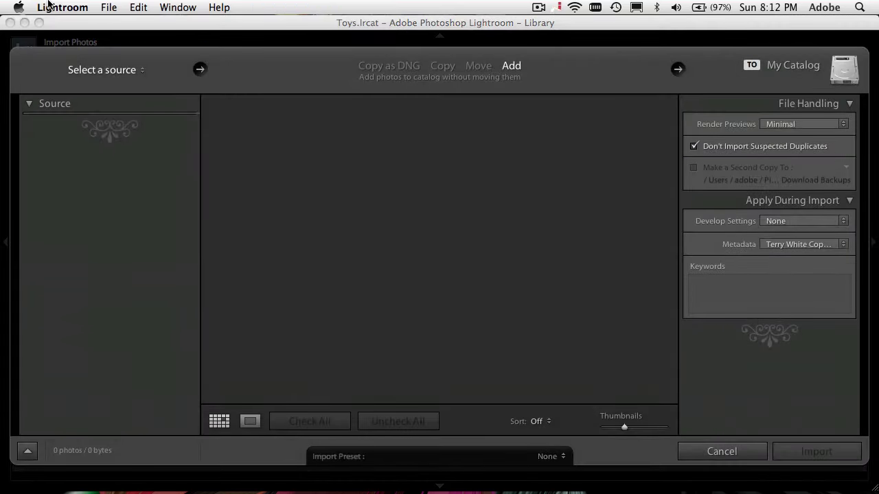
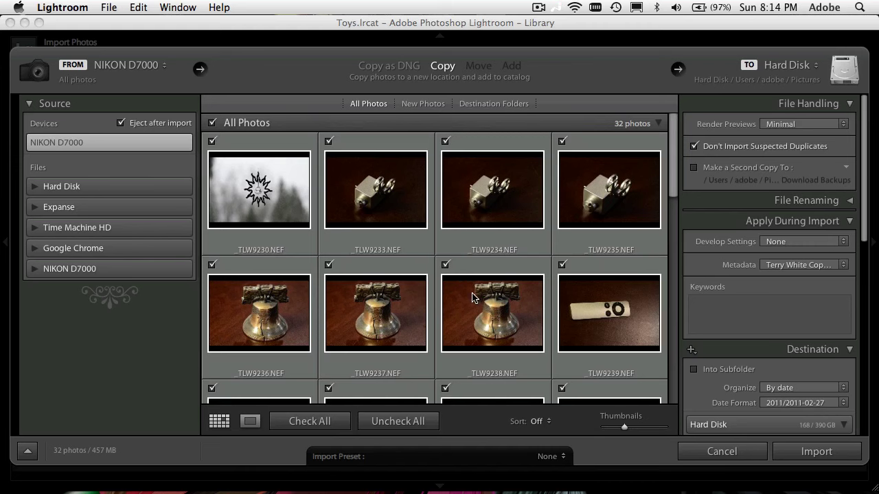
{"action": "mouse_move", "coordinate": [473, 297]}
{"action": "left_click", "coordinate": [408, 72]}
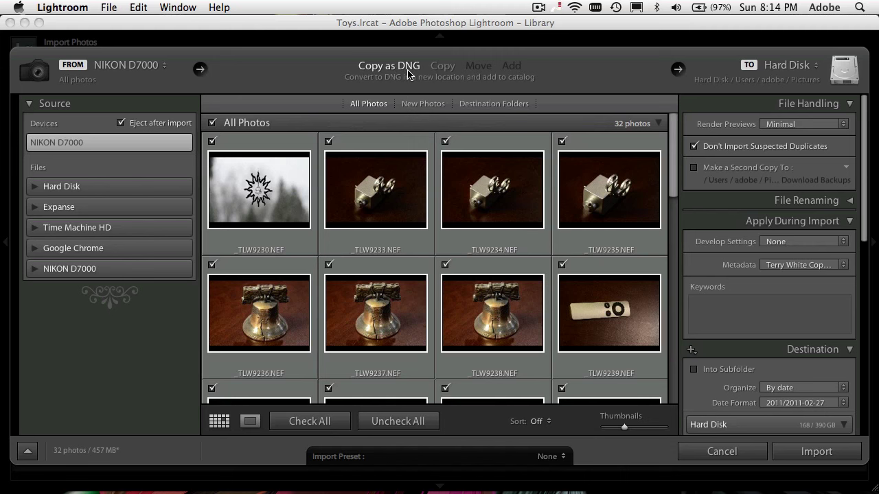
{"action": "key", "text": "alt"}
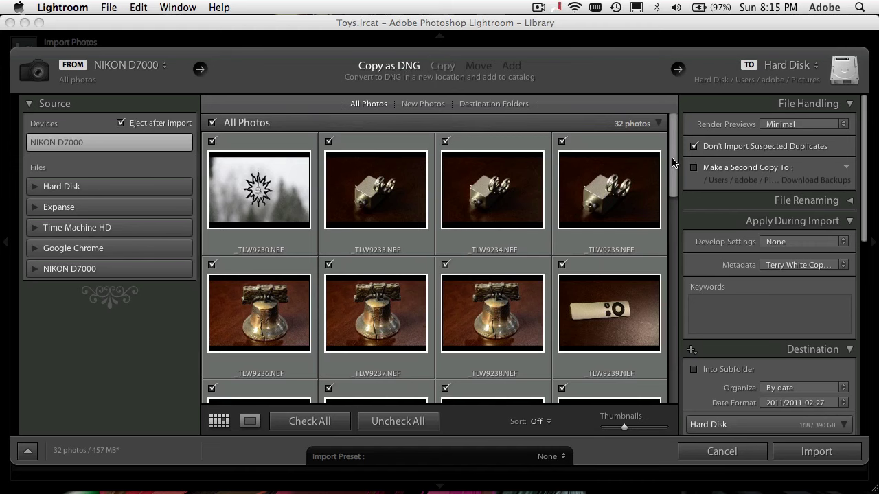
Preview the bell photo _TLW9237.NEF at full size, inspect its engraved lettering at 1:1, and return to the thumbnail grid.
{"action": "left_click_drag", "start_coordinate": [673, 160], "coordinate": [666, 214]}
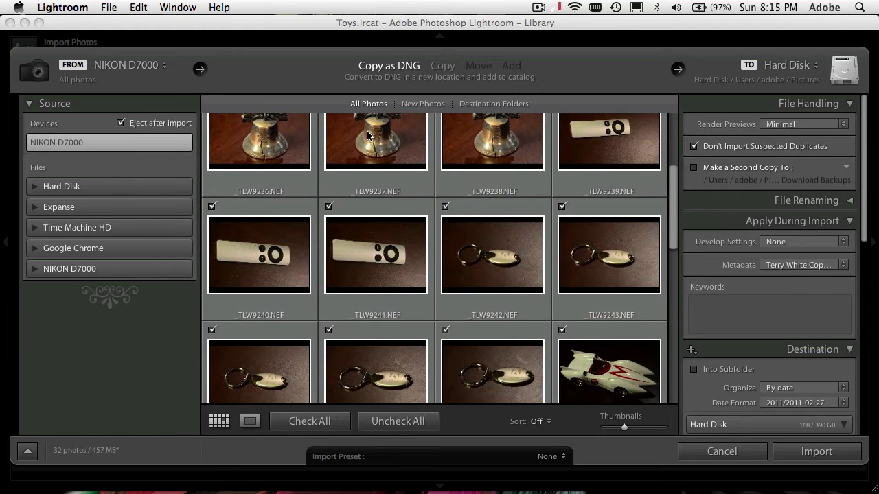
{"action": "scroll", "coordinate": [367, 136], "scroll_direction": "up", "scroll_amount": 2}
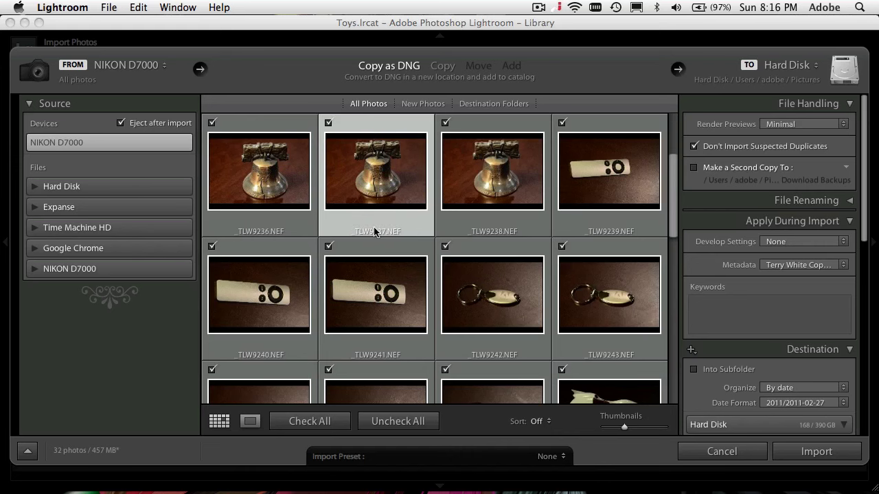
{"action": "left_click", "coordinate": [250, 427]}
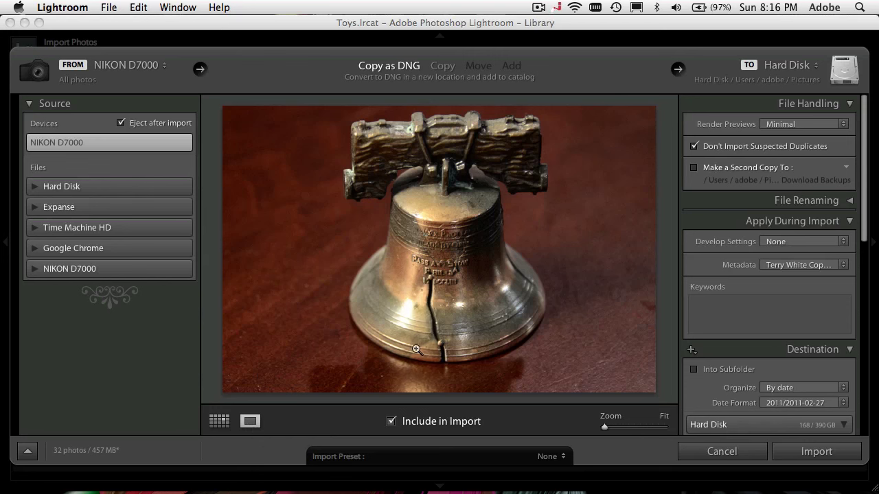
{"action": "left_click", "coordinate": [454, 300]}
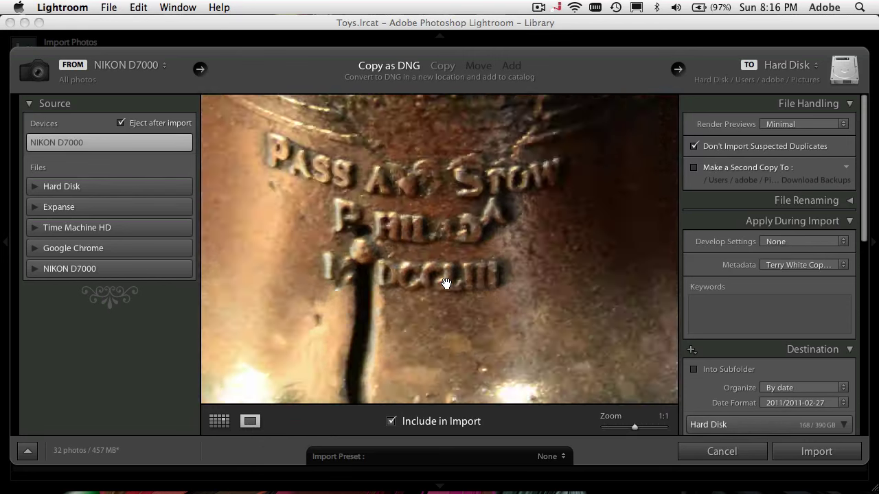
{"action": "left_click", "coordinate": [444, 261]}
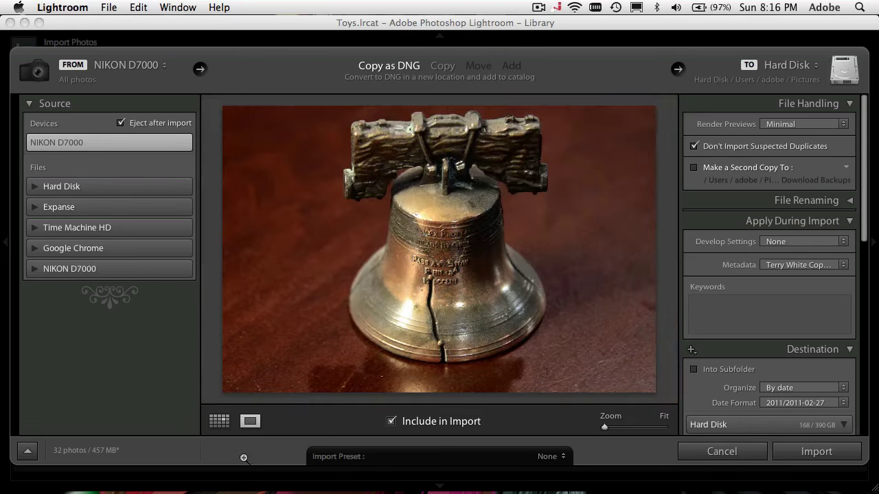
{"action": "left_click", "coordinate": [219, 420]}
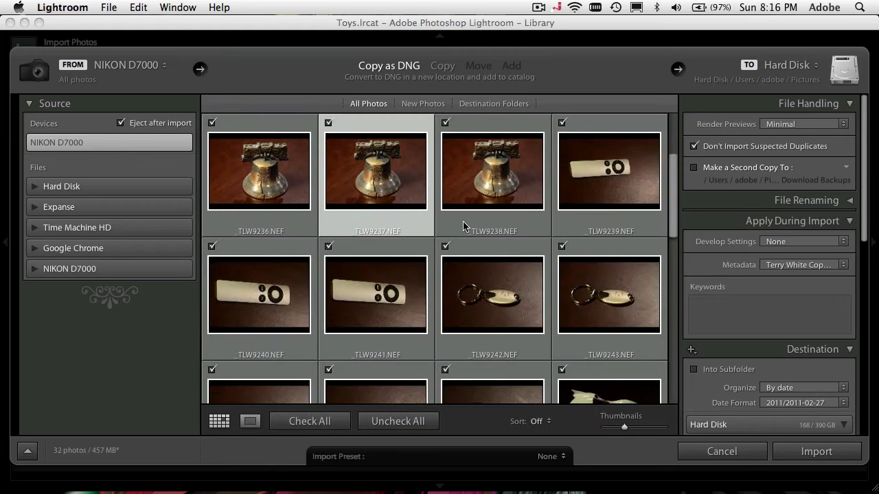
Exclude the five dark car photos _TLW9247.NEF through _TLW9251.NEF from the import together.
{"action": "scroll", "coordinate": [464, 226], "scroll_direction": "down", "scroll_amount": 5}
{"action": "scroll", "coordinate": [464, 226], "scroll_direction": "down", "scroll_amount": 4}
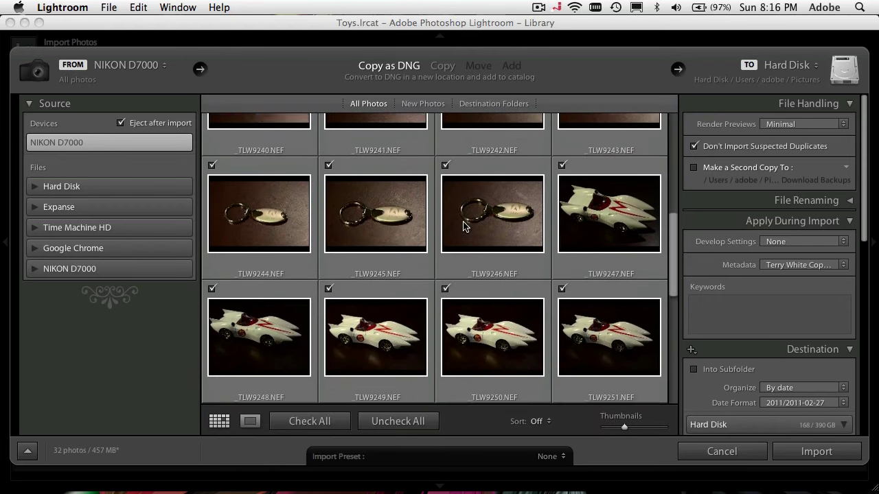
{"action": "scroll", "coordinate": [464, 226], "scroll_direction": "up", "scroll_amount": 5}
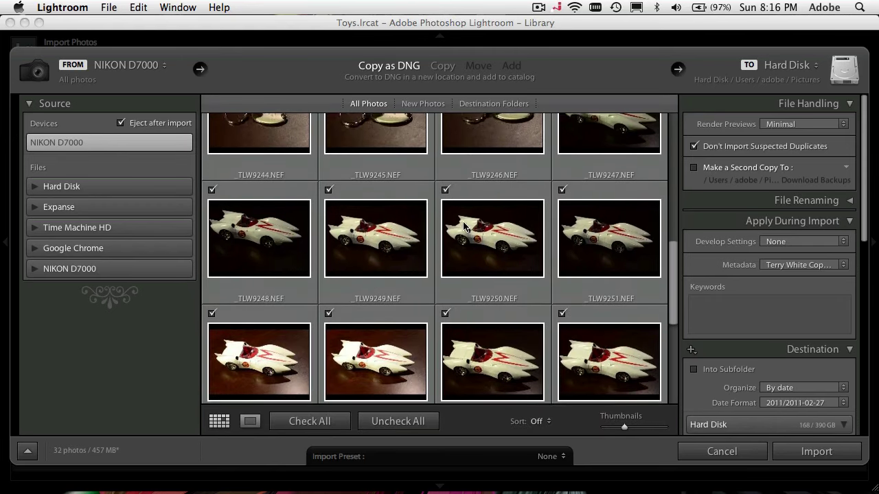
{"action": "scroll", "coordinate": [464, 227], "scroll_direction": "down", "scroll_amount": 1}
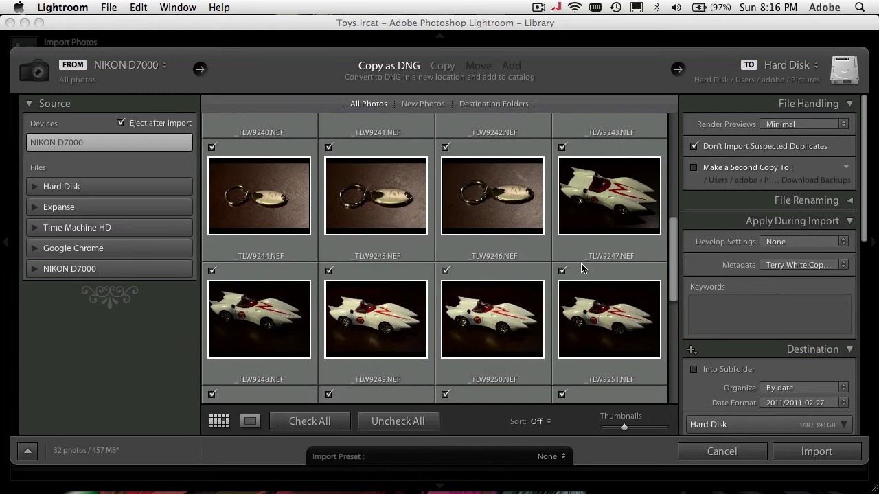
{"action": "scroll", "coordinate": [582, 314], "scroll_direction": "down", "scroll_amount": 3}
{"action": "scroll", "coordinate": [583, 315], "scroll_direction": "down", "scroll_amount": 3}
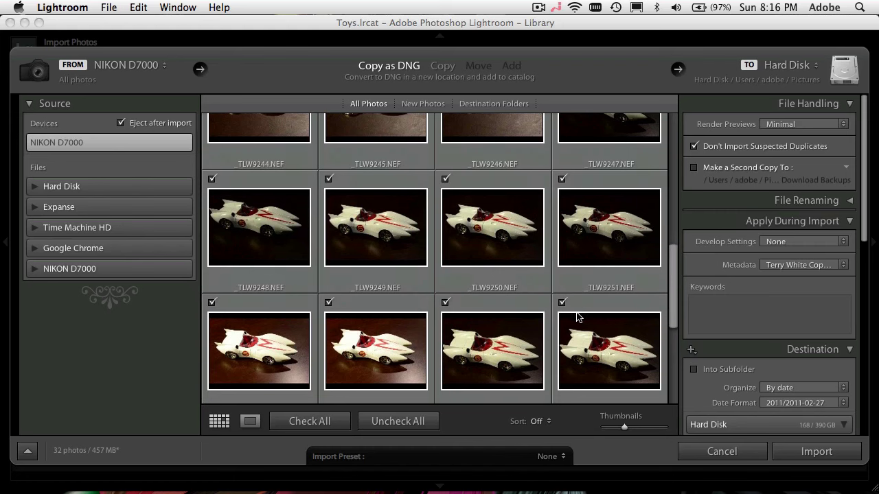
{"action": "scroll", "coordinate": [401, 362], "scroll_direction": "down", "scroll_amount": 7}
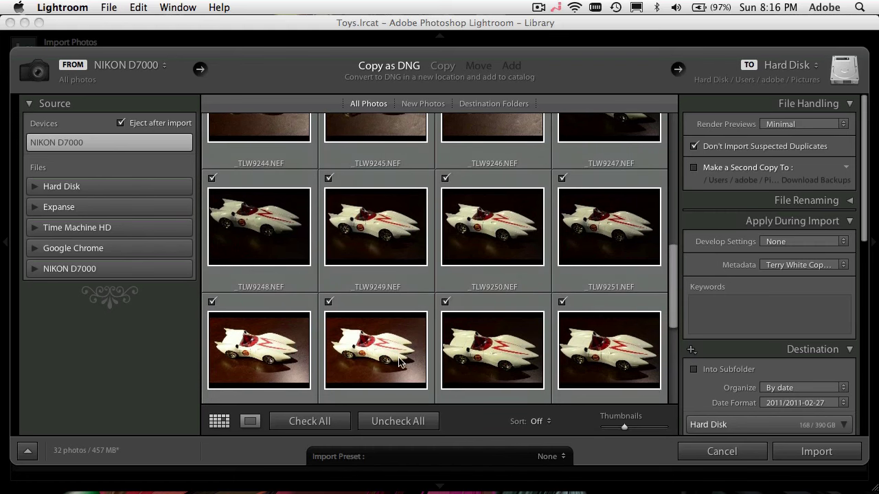
{"action": "scroll", "coordinate": [401, 362], "scroll_direction": "down", "scroll_amount": 2}
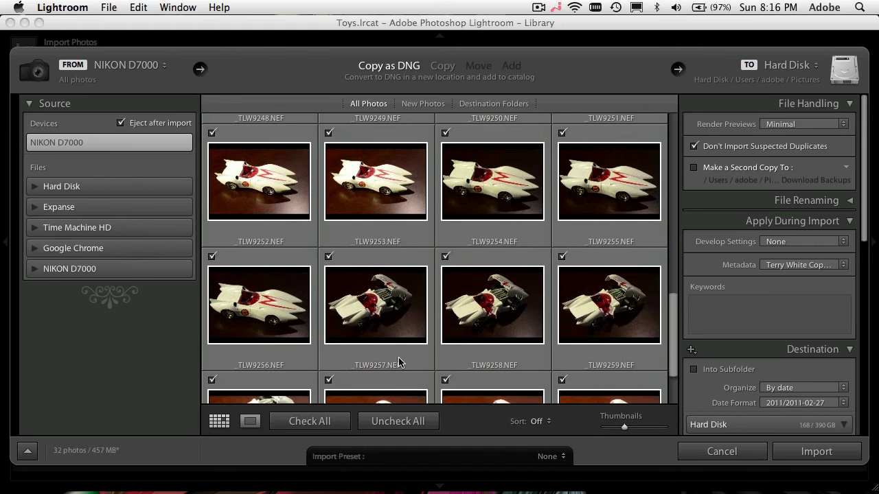
{"action": "scroll", "coordinate": [401, 362], "scroll_direction": "up", "scroll_amount": 13}
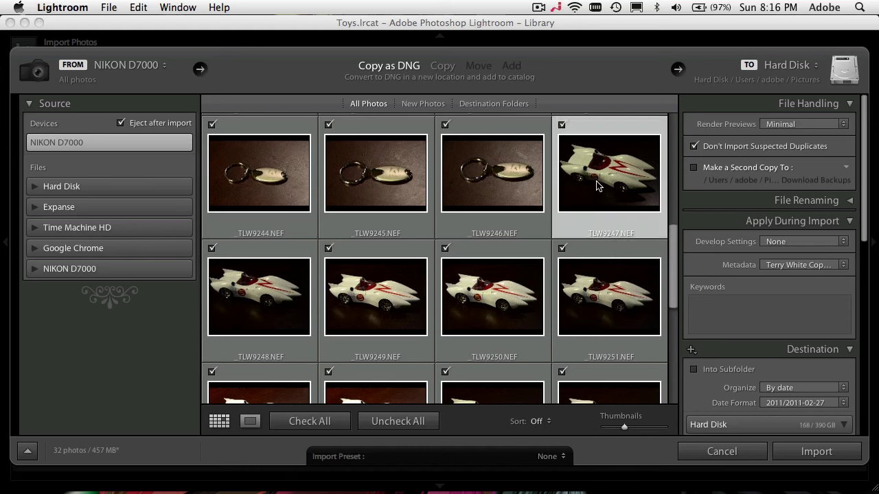
{"action": "left_click", "coordinate": [598, 186]}
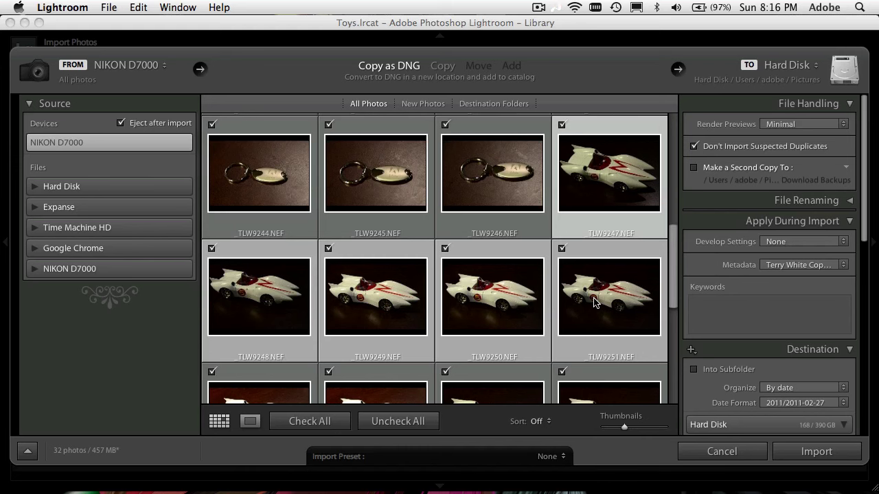
{"action": "left_click", "coordinate": [562, 250]}
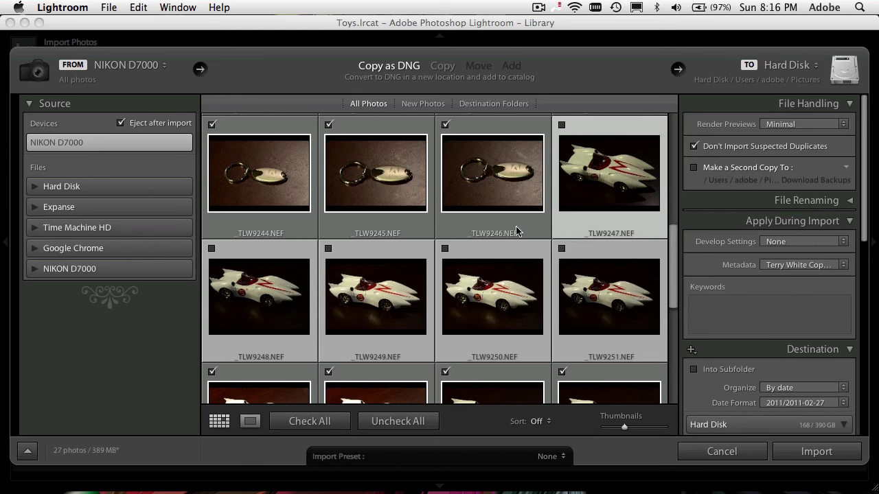
Exclude the open-hooded car photo _TLW9261.NEF from the import.
{"action": "left_click", "coordinate": [494, 199]}
{"action": "scroll", "coordinate": [511, 317], "scroll_direction": "down", "scroll_amount": 5}
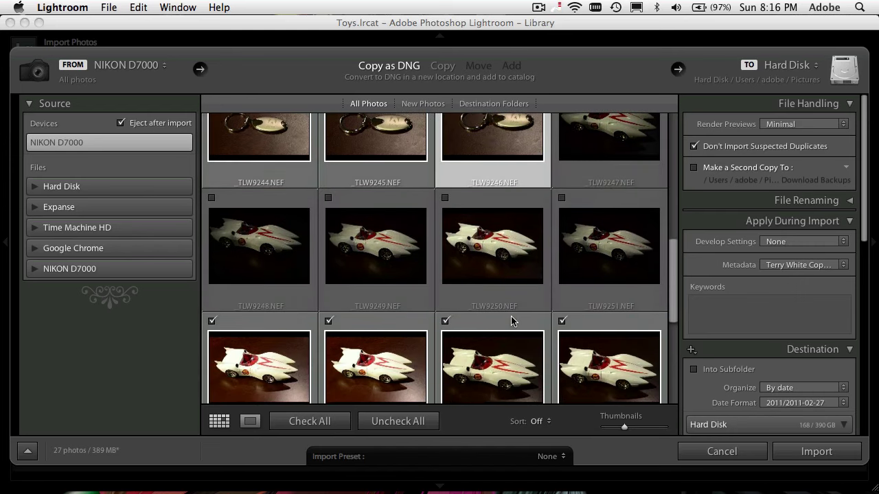
{"action": "scroll", "coordinate": [511, 317], "scroll_direction": "down", "scroll_amount": 3}
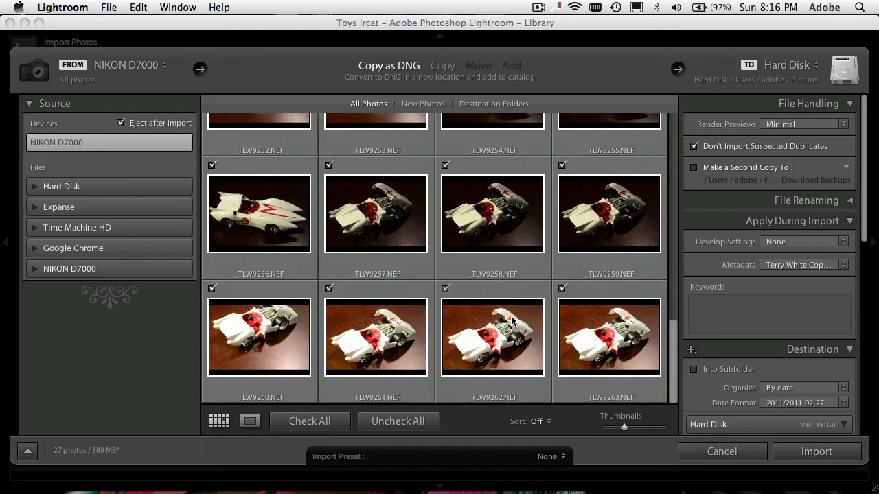
{"action": "left_click", "coordinate": [329, 290]}
{"action": "scroll", "coordinate": [487, 240], "scroll_direction": "up", "scroll_amount": 6}
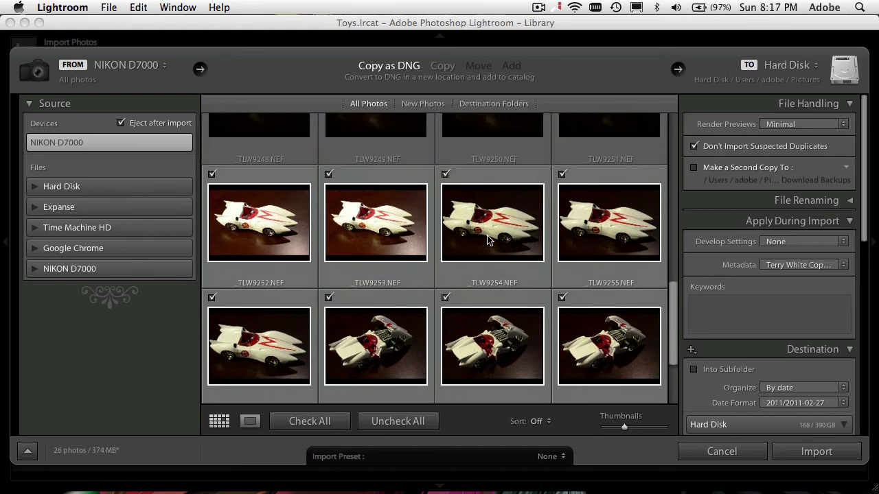
{"action": "scroll", "coordinate": [487, 240], "scroll_direction": "up", "scroll_amount": 6}
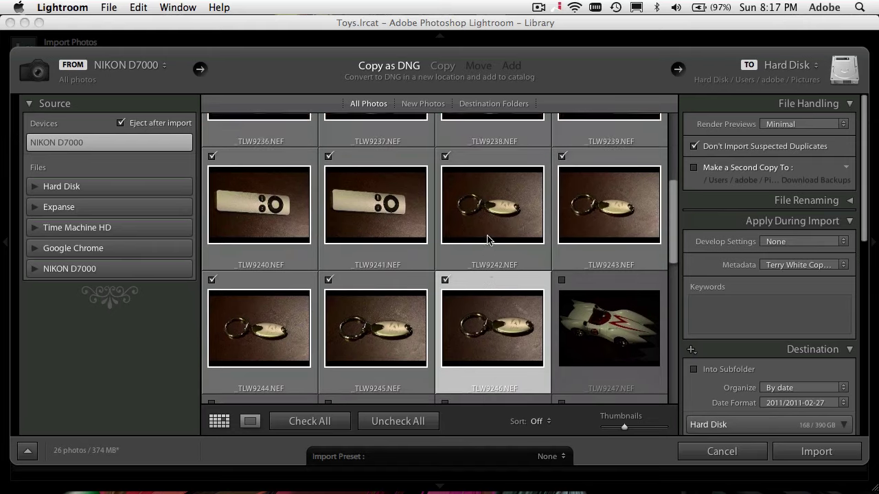
{"action": "scroll", "coordinate": [487, 240], "scroll_direction": "up", "scroll_amount": 8}
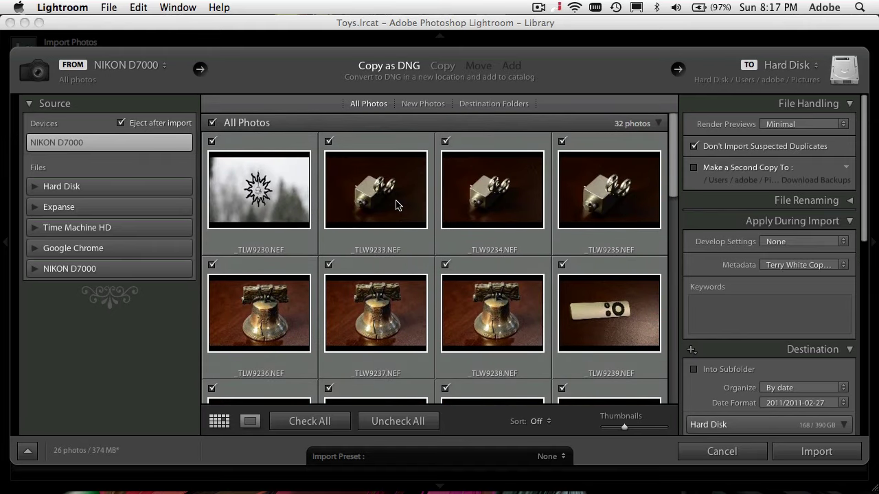
Exclude the non-adjacent photos _TLW9230, _TLW9234, _TLW9238 and _TLW9239 from the import together, and include them again.
{"action": "left_click", "coordinate": [289, 202]}
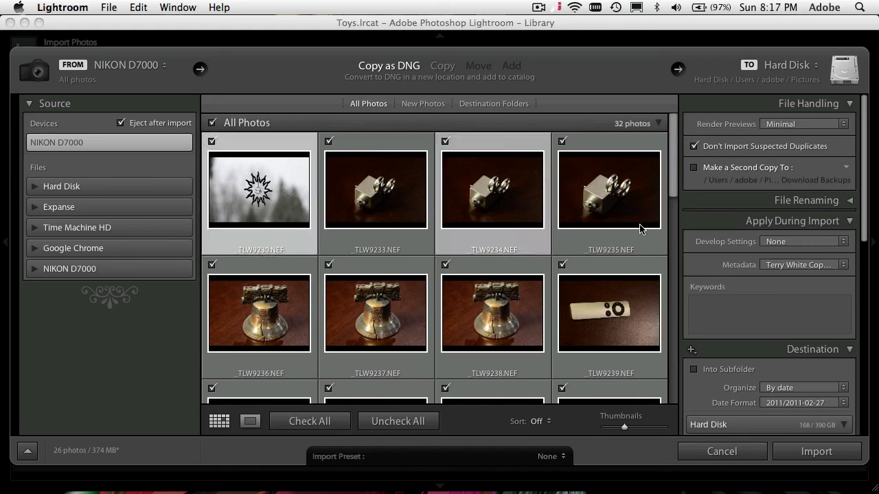
{"action": "left_click", "coordinate": [615, 331], "text": "super"}
{"action": "left_click", "coordinate": [485, 317], "text": "super"}
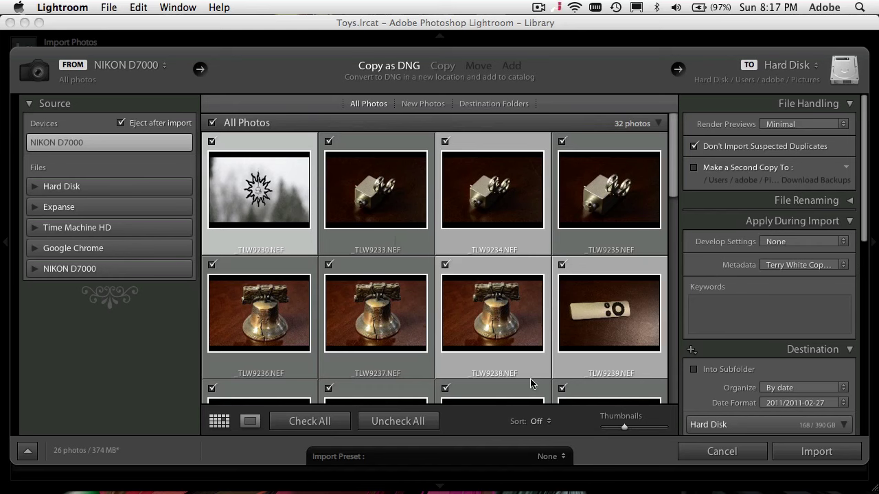
{"action": "left_click", "coordinate": [445, 142]}
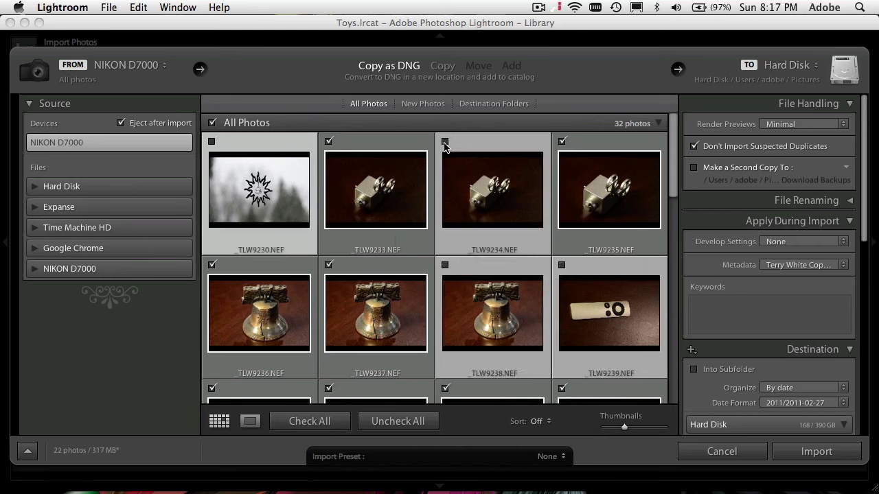
{"action": "left_click", "coordinate": [445, 142]}
{"action": "left_click", "coordinate": [364, 202]}
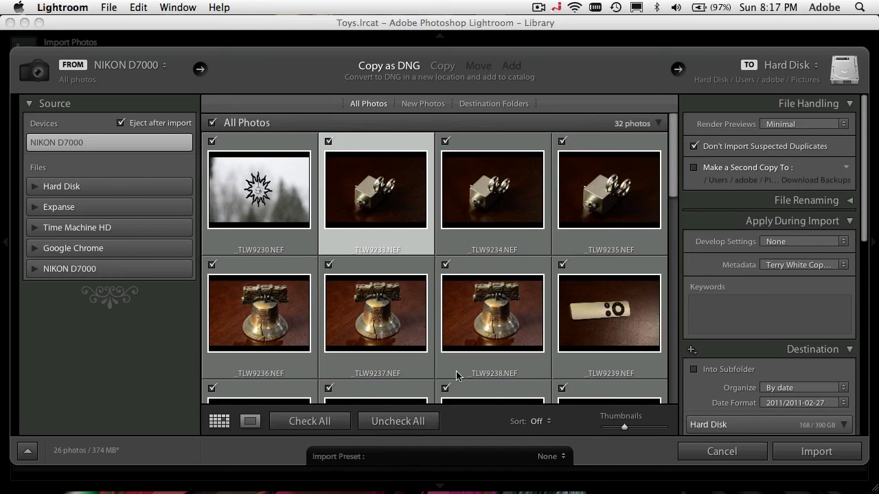
Enlarge the thumbnails slightly, and set the import destination to a subfolder organized Into one folder.
{"action": "mouse_move", "coordinate": [624, 427]}
{"action": "left_mouse_down"}
{"action": "mouse_move", "coordinate": [638, 428]}
{"action": "mouse_move", "coordinate": [606, 427]}
{"action": "mouse_move", "coordinate": [628, 431]}
{"action": "left_mouse_up"}
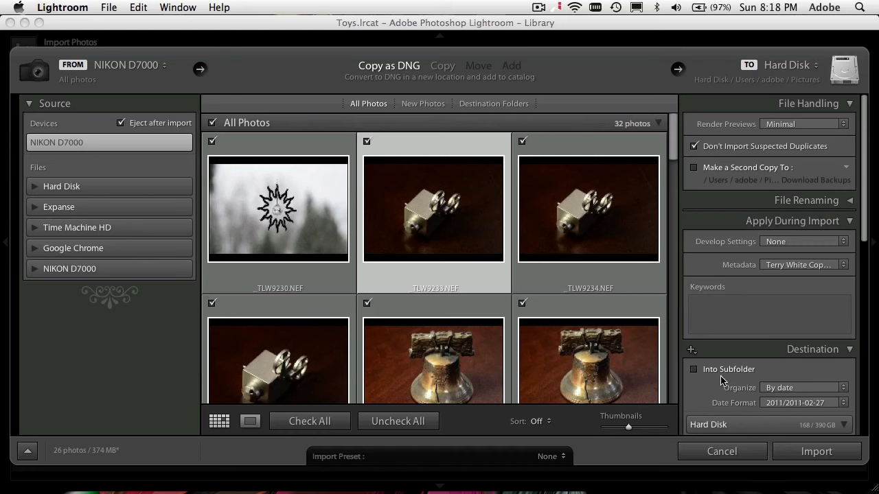
{"action": "left_click", "coordinate": [845, 391]}
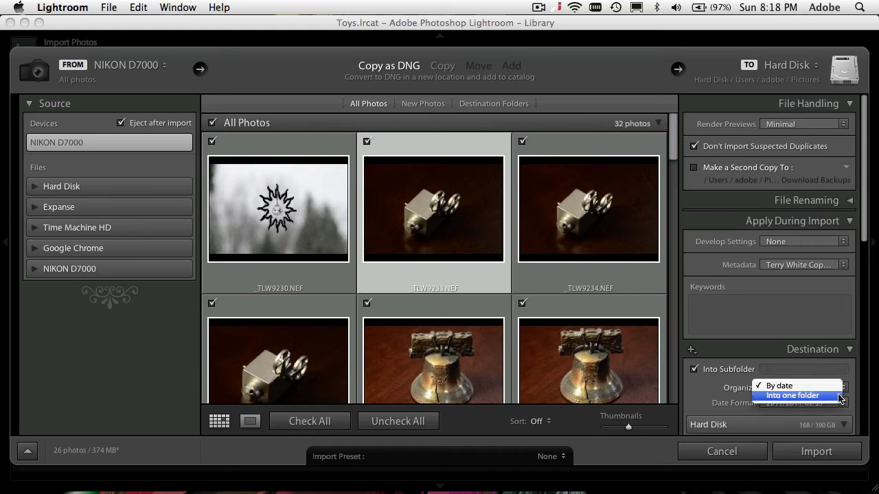
{"action": "left_click", "coordinate": [840, 397]}
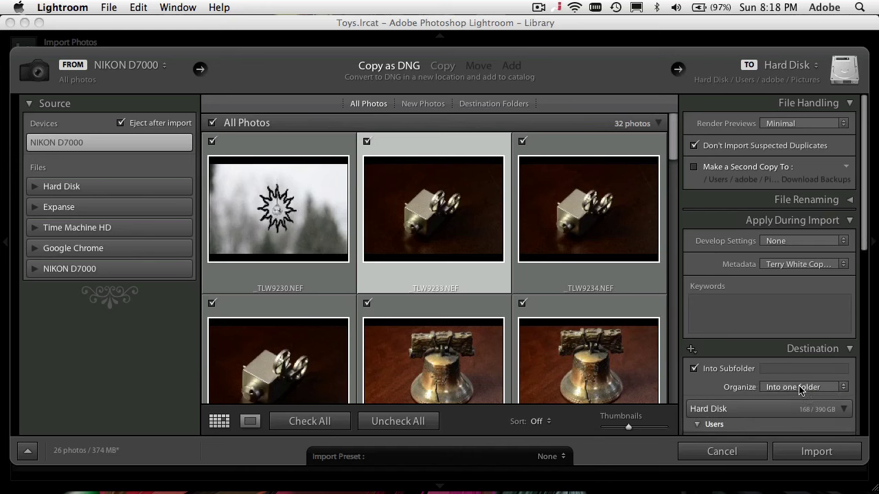
Name the import's destination subfolder TableToys.
{"action": "scroll", "coordinate": [799, 390], "scroll_direction": "down", "scroll_amount": 2}
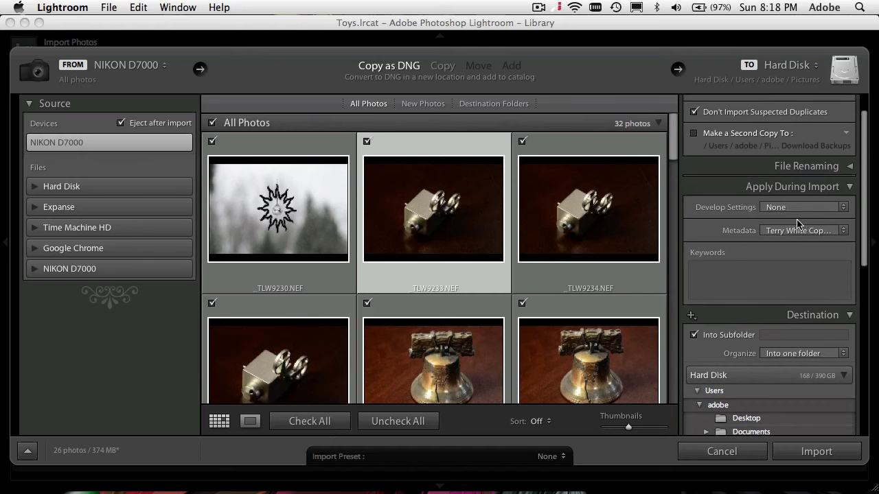
{"action": "scroll", "coordinate": [801, 224], "scroll_direction": "up", "scroll_amount": 2}
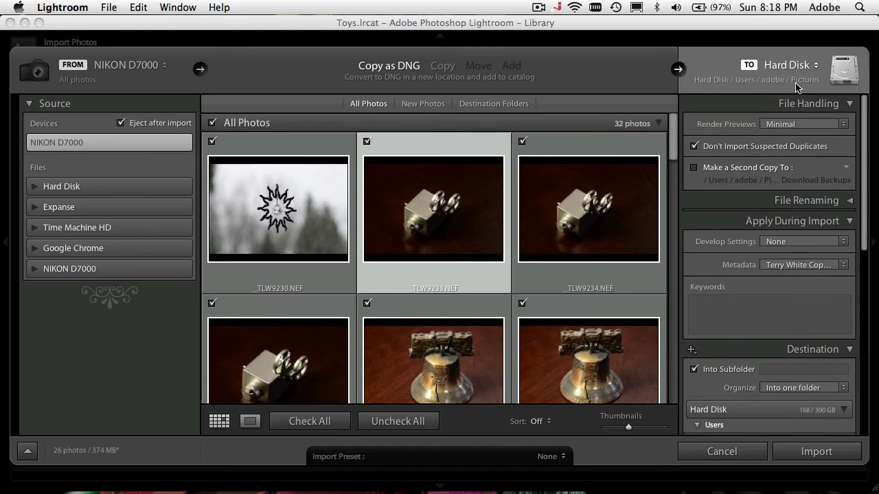
{"action": "scroll", "coordinate": [740, 298], "scroll_direction": "down", "scroll_amount": 2}
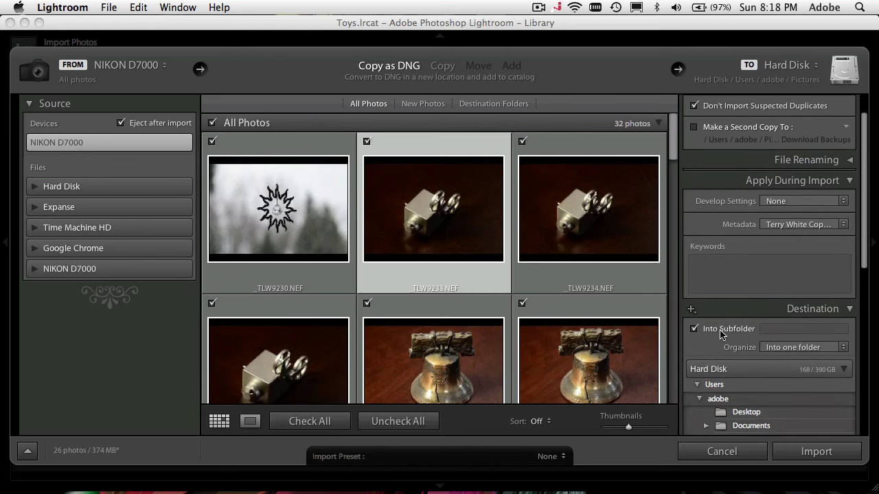
{"action": "left_click", "coordinate": [769, 330]}
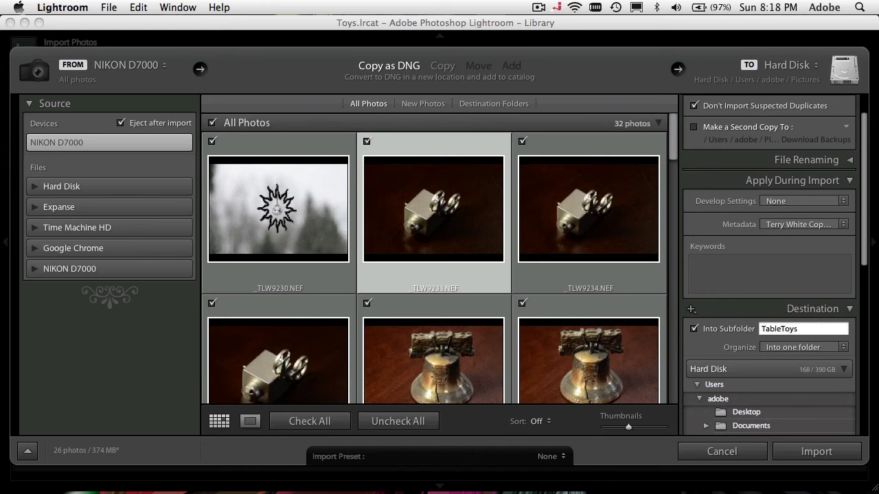
{"action": "key", "text": "Tab"}
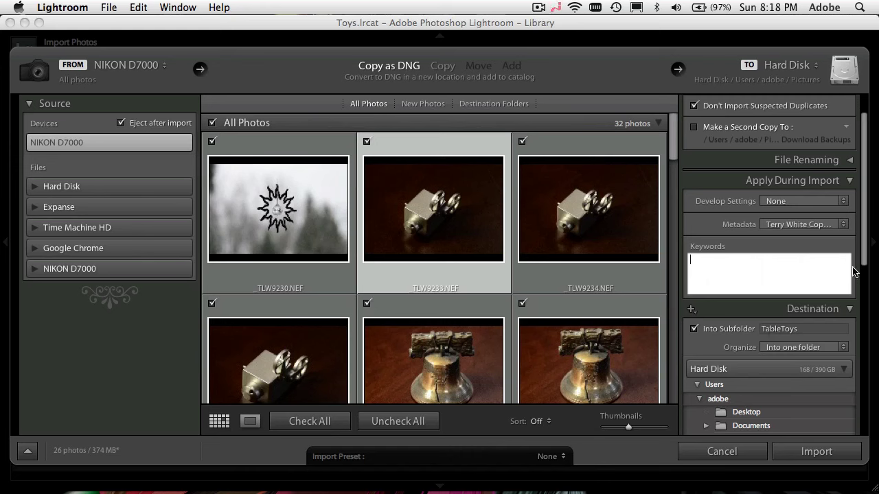
Expand the File Renaming settings of the import.
{"action": "scroll", "coordinate": [816, 264], "scroll_direction": "up", "scroll_amount": 2}
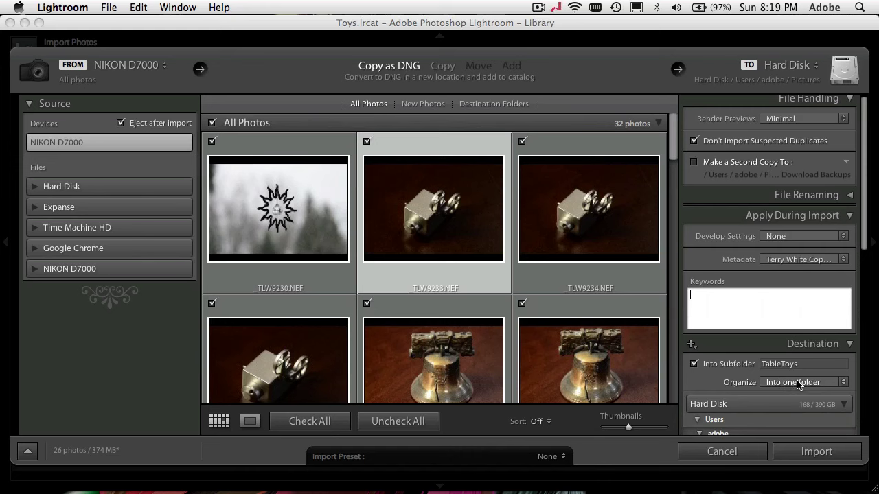
{"action": "scroll", "coordinate": [771, 252], "scroll_direction": "up", "scroll_amount": 1}
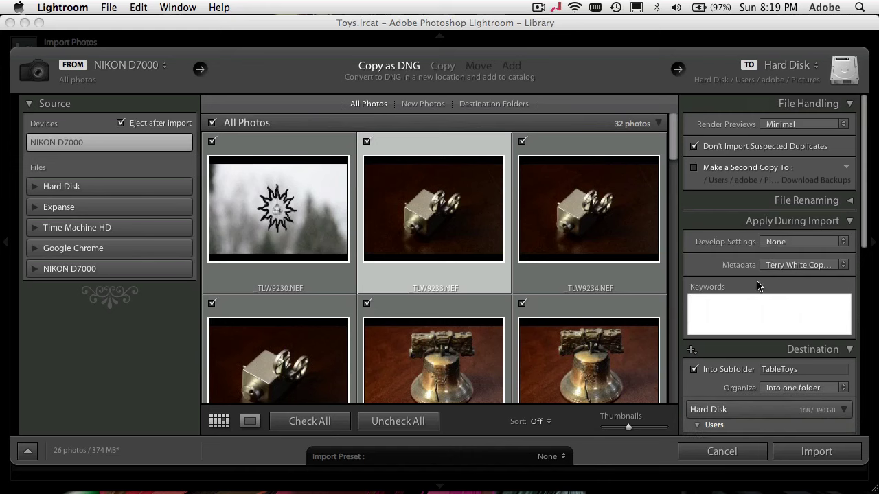
{"action": "left_click", "coordinate": [849, 201]}
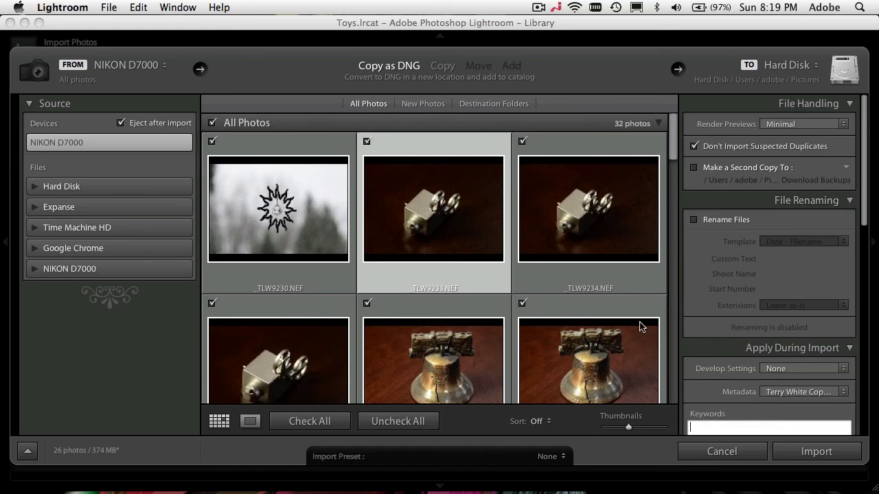
Enable renaming of the imported files with the Custom Name - Sequence template and the custom text MyToys.
{"action": "left_click", "coordinate": [735, 220]}
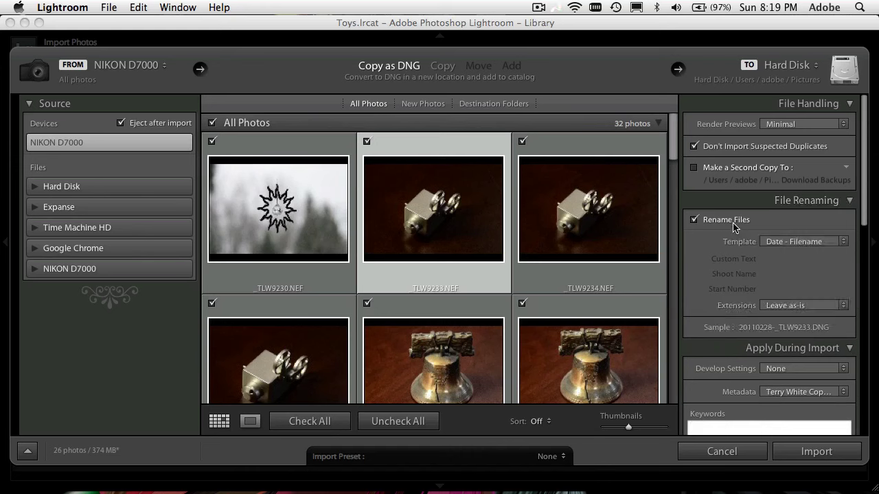
{"action": "left_click", "coordinate": [844, 242]}
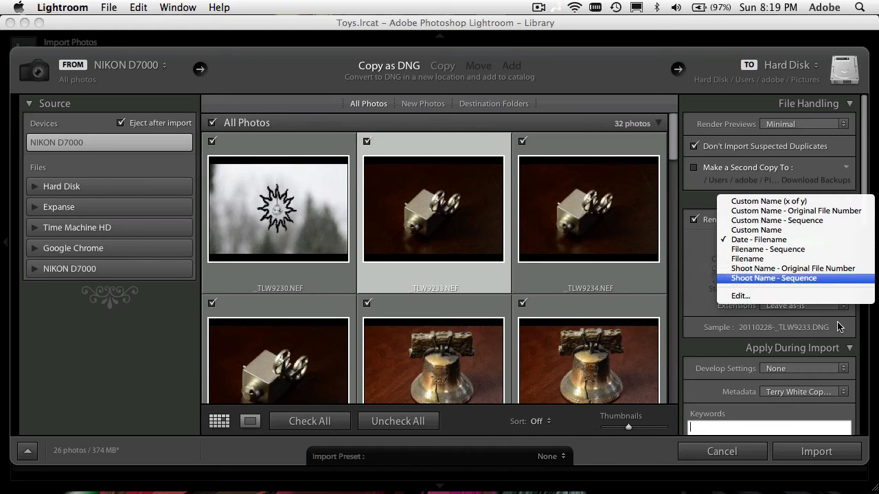
{"action": "left_click", "coordinate": [814, 221]}
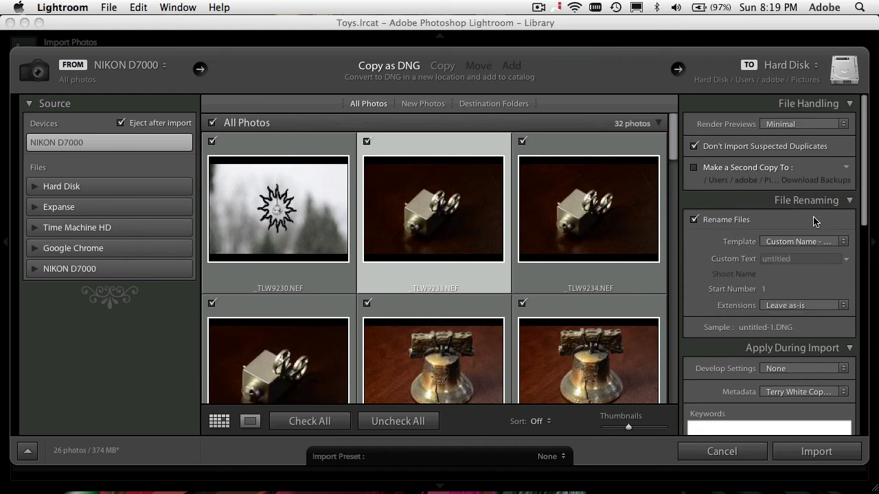
{"action": "left_click", "coordinate": [798, 264]}
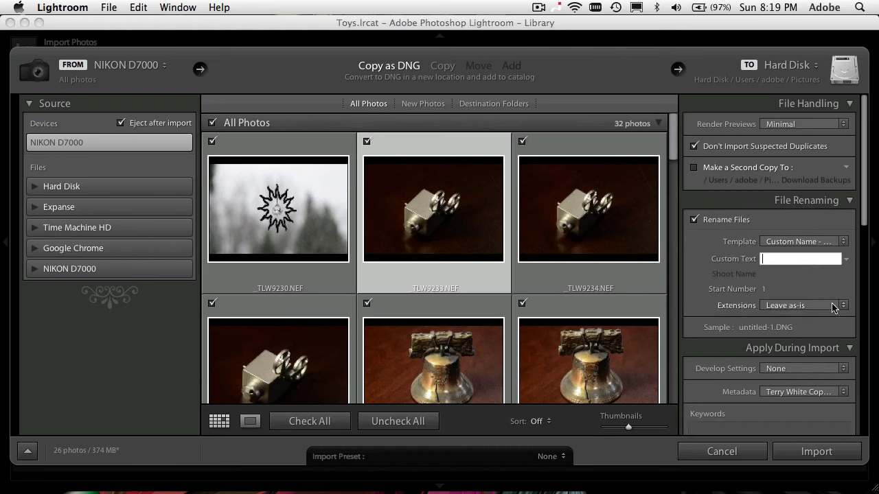
{"action": "type", "text": "MyToys"}
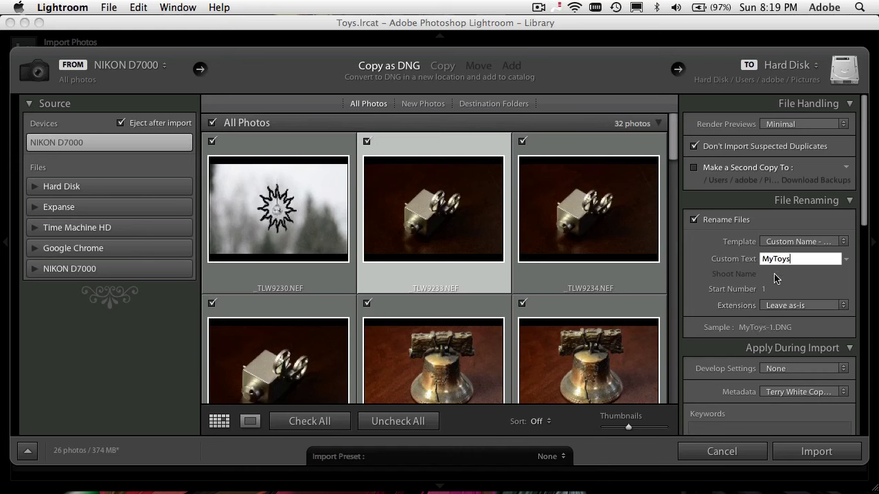
{"action": "key", "text": "Tab"}
{"action": "key", "text": "Return"}
Turn off file renaming for the import and collapse the File Renaming settings.
{"action": "left_click", "coordinate": [694, 220]}
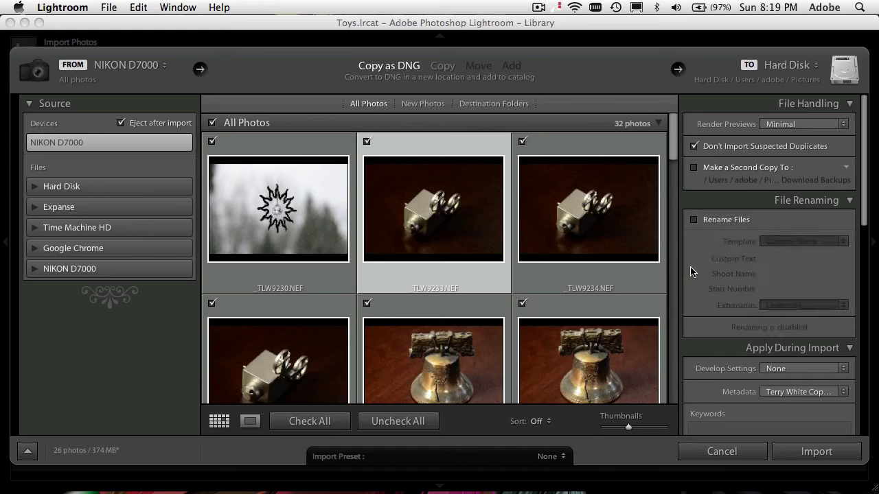
{"action": "left_click", "coordinate": [850, 202]}
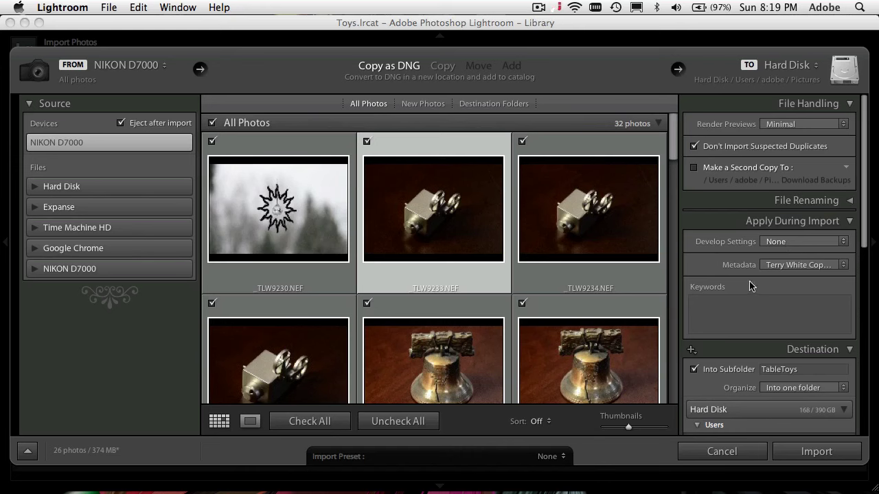
Start a new metadata preset from the import settings and examine its available fields, from Basic Info through the IPTC sections to Keywords.
{"action": "left_click", "coordinate": [800, 266]}
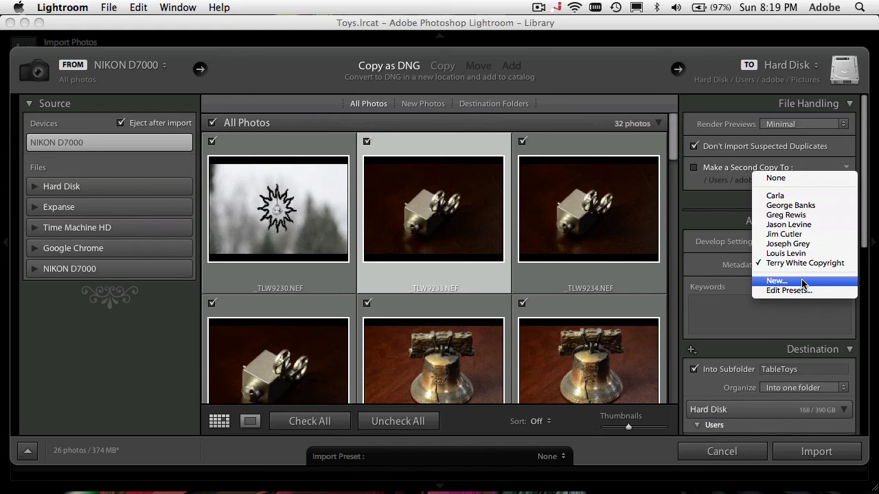
{"action": "left_click", "coordinate": [802, 282]}
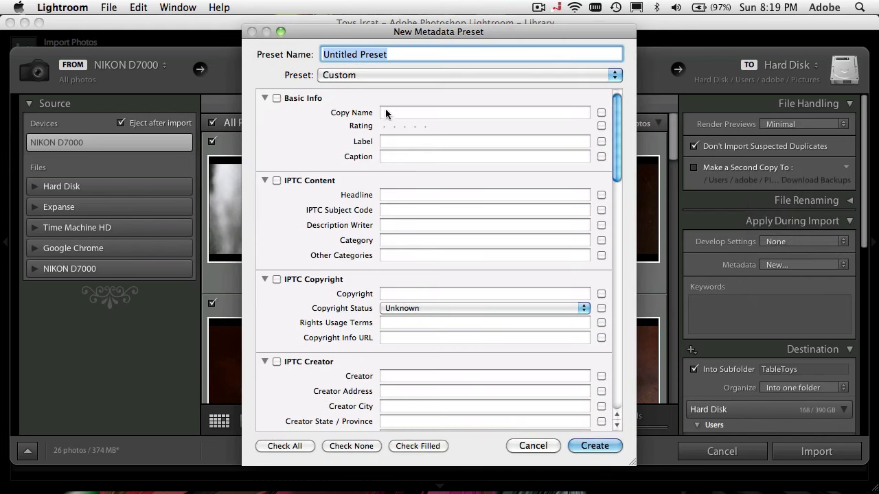
{"action": "scroll", "coordinate": [467, 374], "scroll_direction": "down", "scroll_amount": 1}
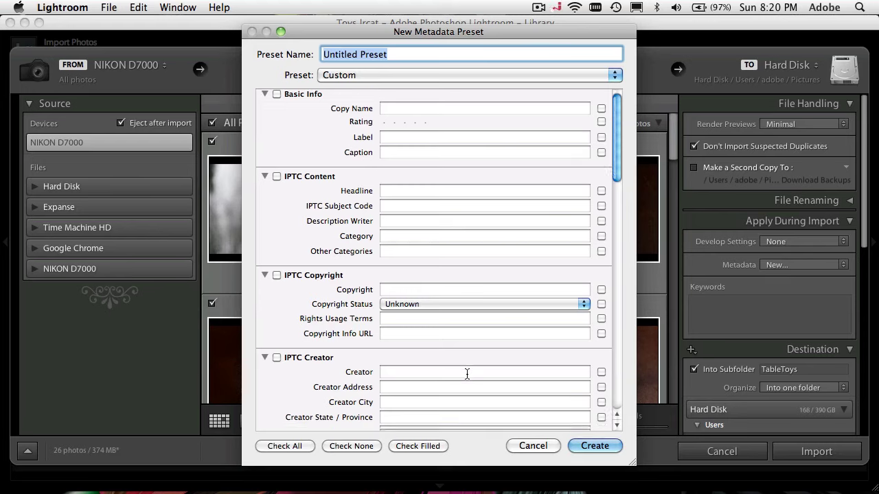
{"action": "scroll", "coordinate": [467, 374], "scroll_direction": "down", "scroll_amount": 10}
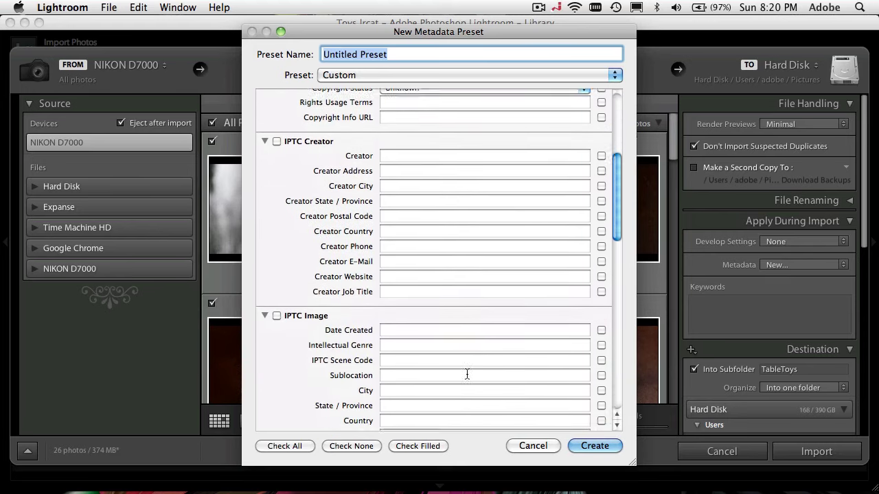
{"action": "scroll", "coordinate": [467, 374], "scroll_direction": "down", "scroll_amount": 10}
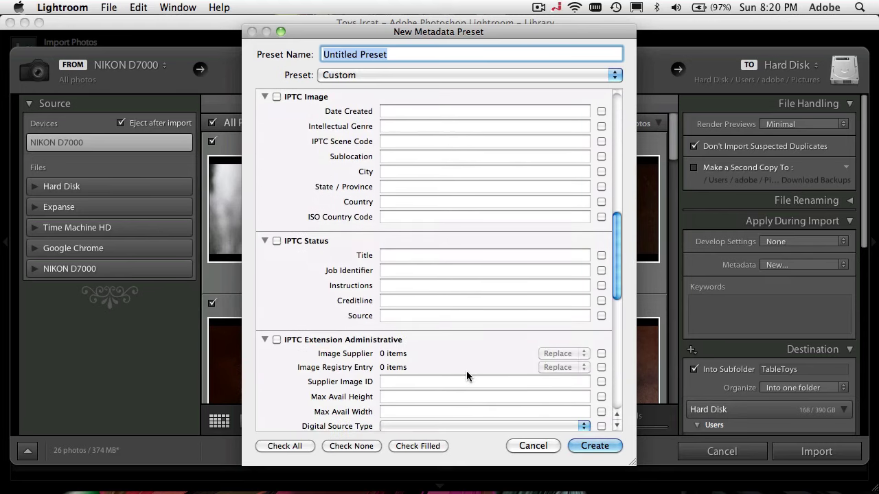
{"action": "scroll", "coordinate": [467, 371], "scroll_direction": "down", "scroll_amount": 11}
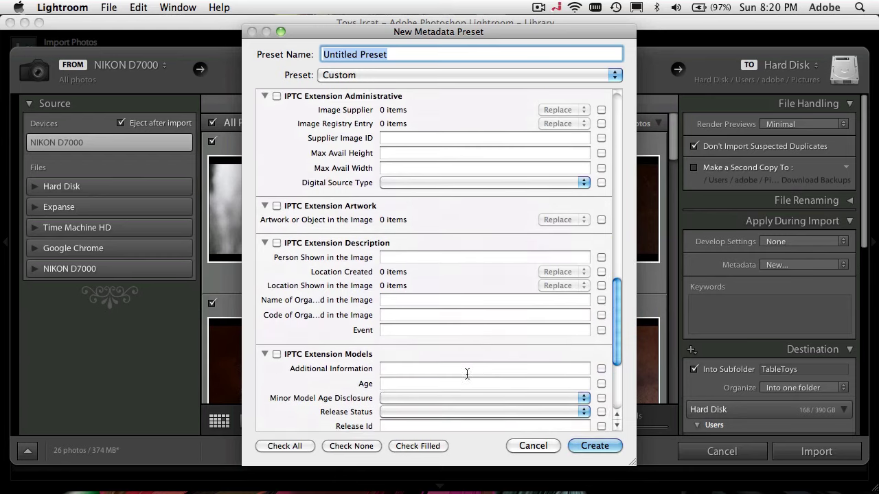
{"action": "scroll", "coordinate": [466, 373], "scroll_direction": "down", "scroll_amount": 7}
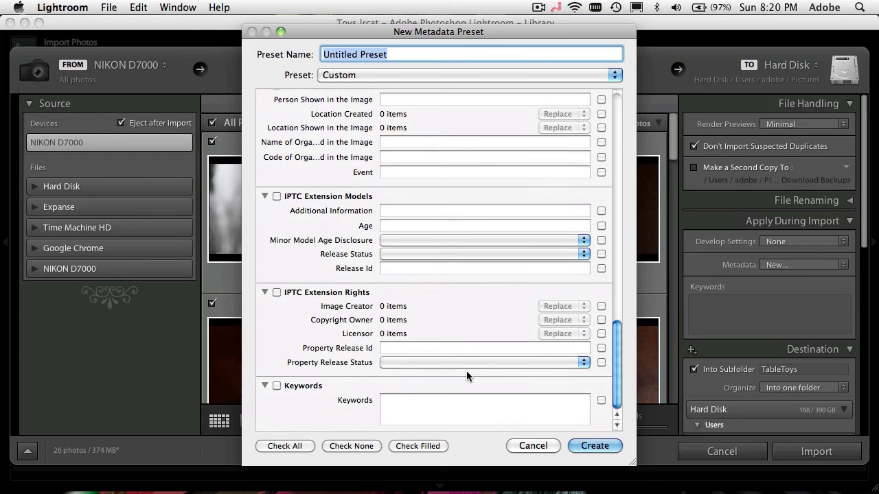
{"action": "scroll", "coordinate": [466, 370], "scroll_direction": "up", "scroll_amount": 17}
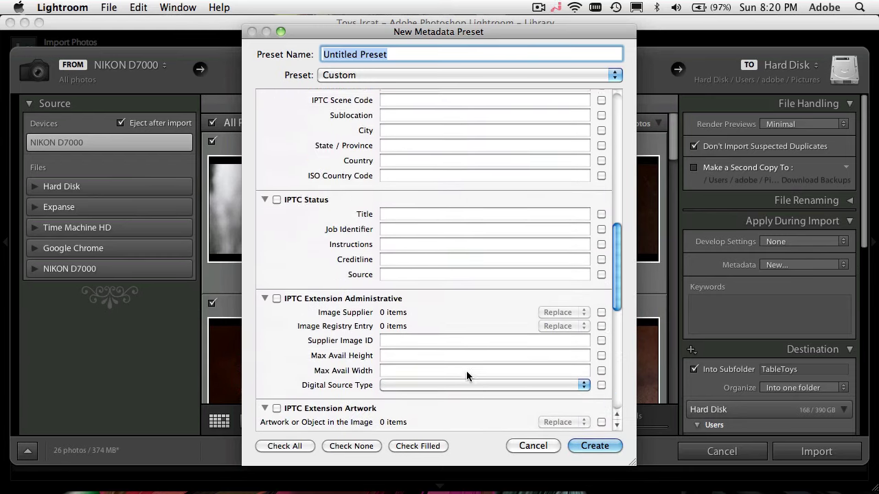
{"action": "scroll", "coordinate": [467, 371], "scroll_direction": "up", "scroll_amount": 3}
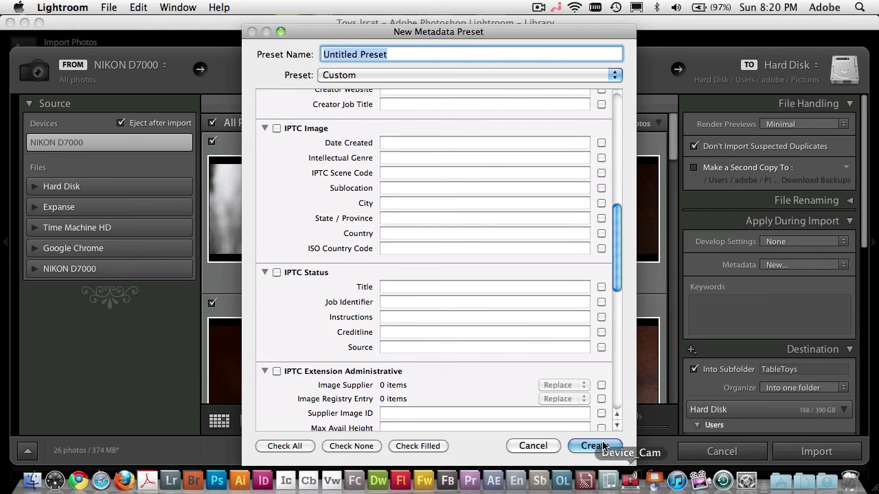
Load the photographer's copyright preset into the new metadata preset to review its IPTC Copyright and Creator fields, and cancel the new preset.
{"action": "left_click", "coordinate": [408, 75]}
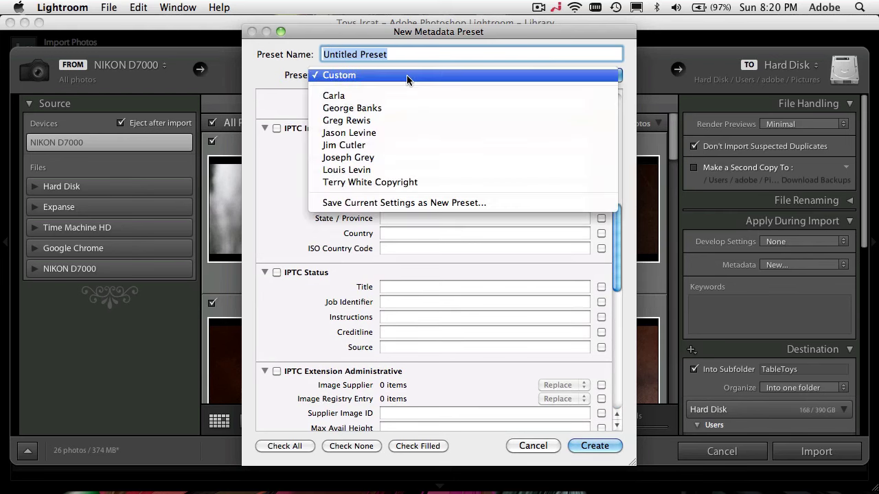
{"action": "left_click", "coordinate": [411, 183]}
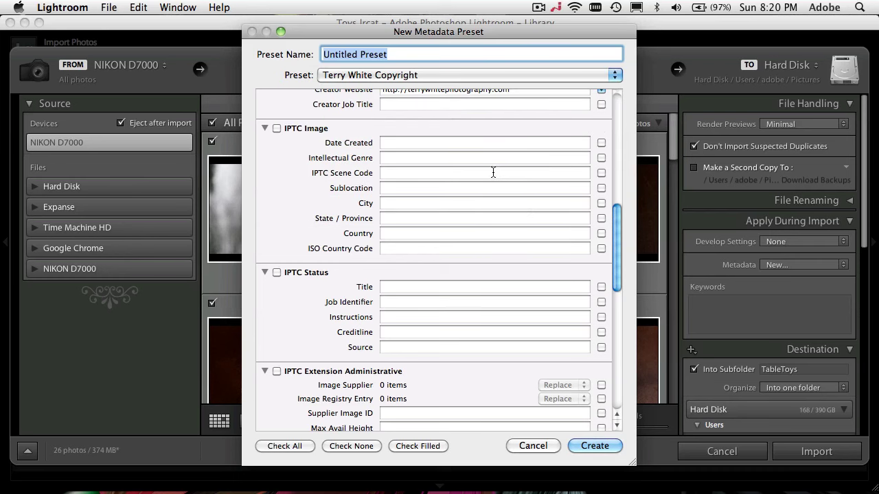
{"action": "scroll", "coordinate": [493, 173], "scroll_direction": "up", "scroll_amount": 10}
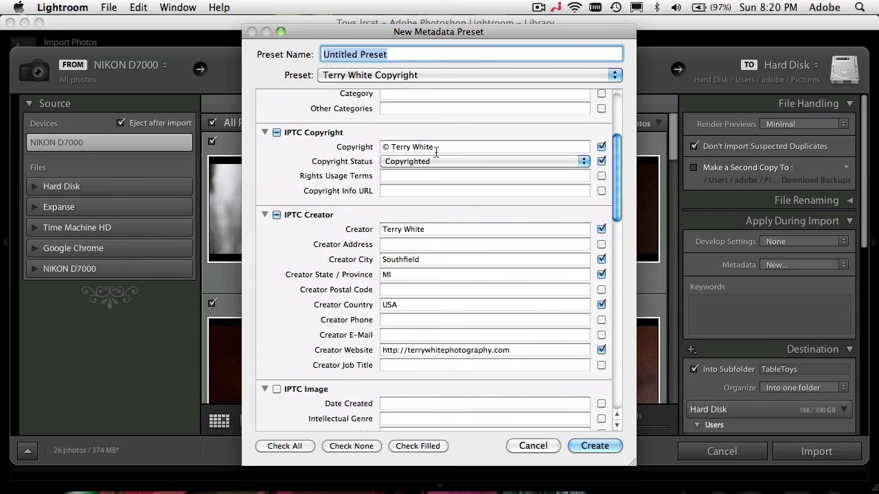
{"action": "scroll", "coordinate": [515, 337], "scroll_direction": "up", "scroll_amount": 5}
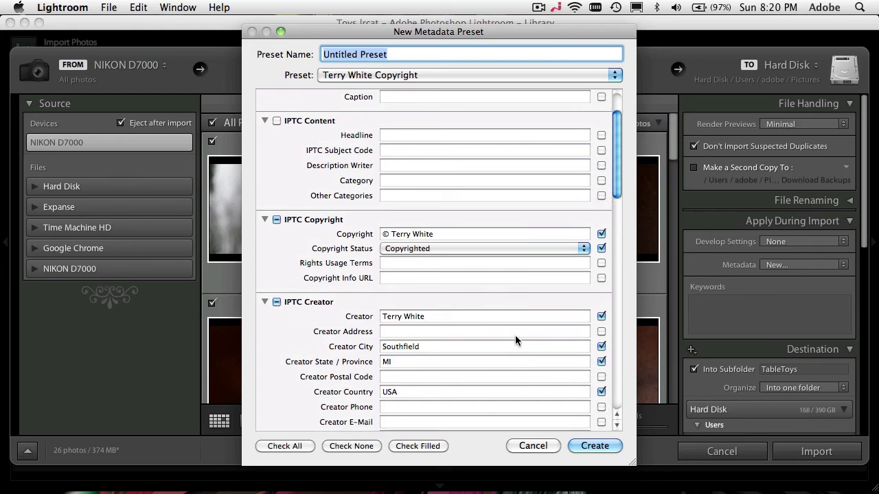
{"action": "left_click", "coordinate": [549, 448]}
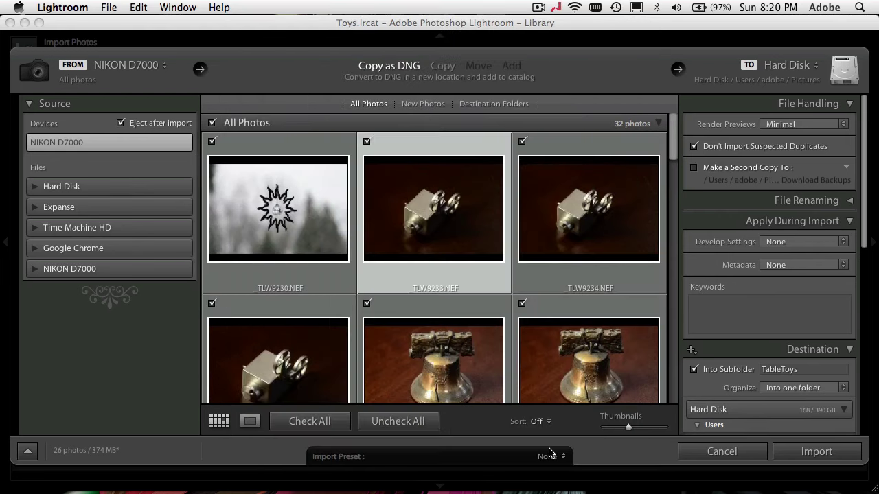
Apply the photographer's copyright metadata preset to the photos during import.
{"action": "left_click", "coordinate": [799, 264]}
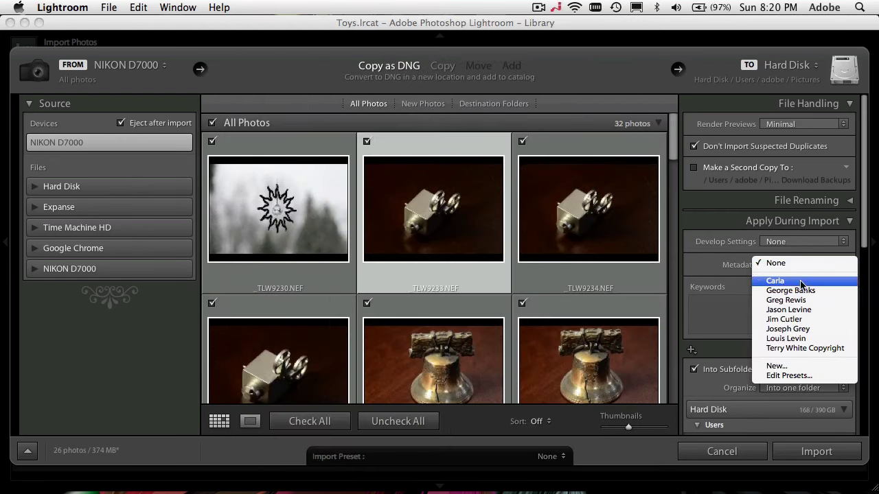
{"action": "left_click", "coordinate": [810, 348]}
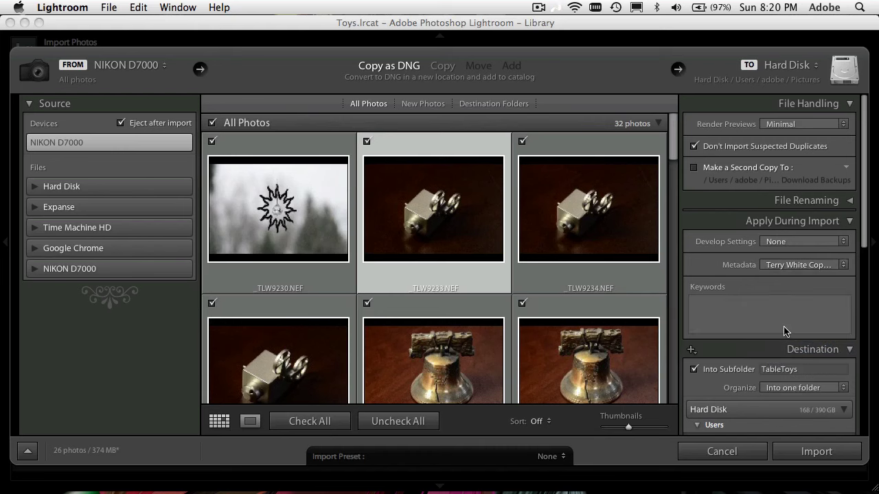
{"action": "scroll", "coordinate": [820, 409], "scroll_direction": "down", "scroll_amount": 2}
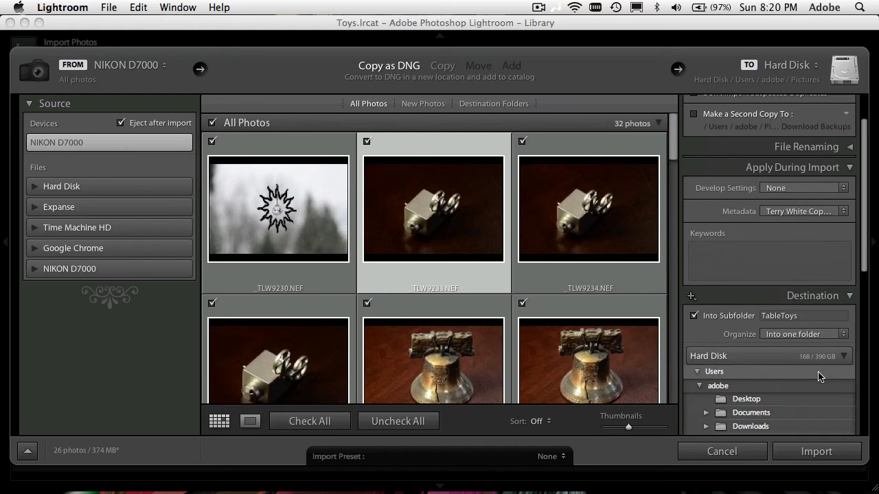
{"action": "scroll", "coordinate": [818, 376], "scroll_direction": "down", "scroll_amount": 2}
{"action": "scroll", "coordinate": [818, 376], "scroll_direction": "up", "scroll_amount": 4}
{"action": "scroll", "coordinate": [818, 376], "scroll_direction": "up", "scroll_amount": 1}
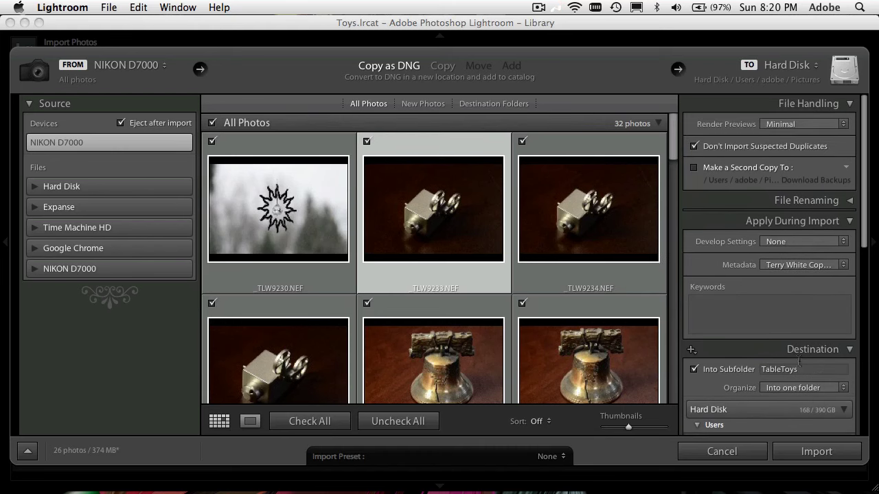
Assign the keywords Toys, Table, Brown to the imported photos and run the import.
{"action": "left_click", "coordinate": [752, 322]}
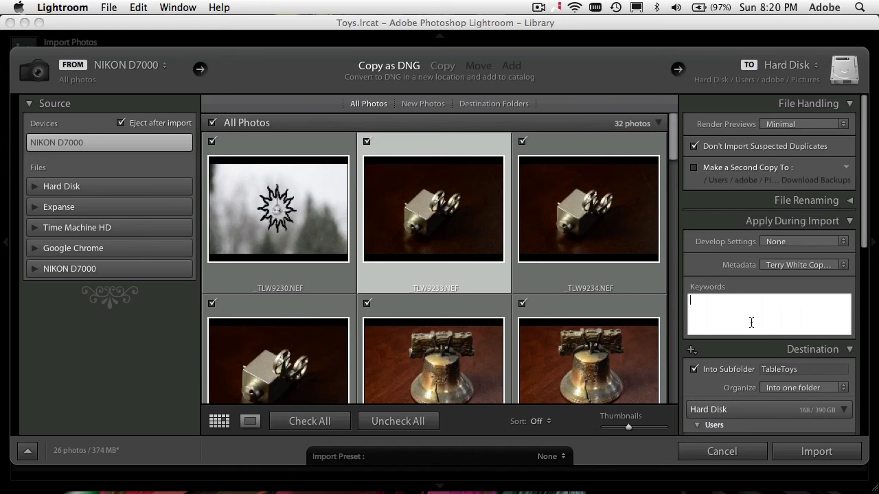
{"action": "type", "text": "Toys, Table, Brown"}
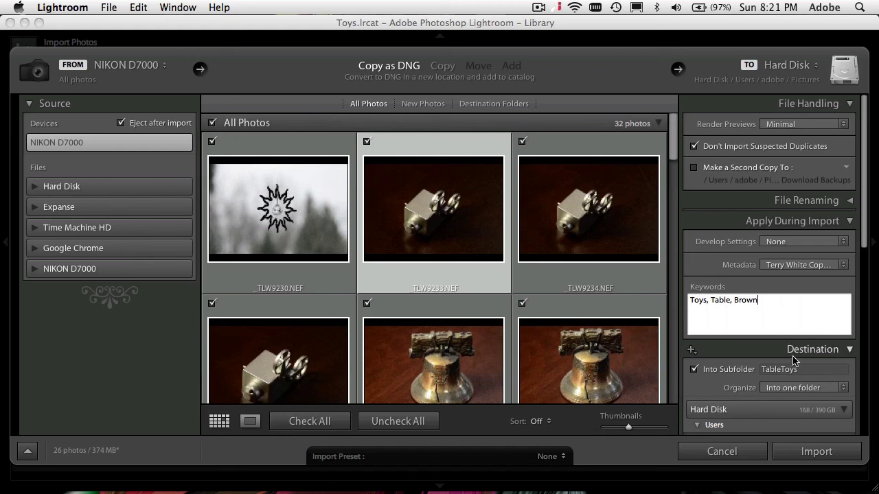
{"action": "left_click", "coordinate": [817, 452]}
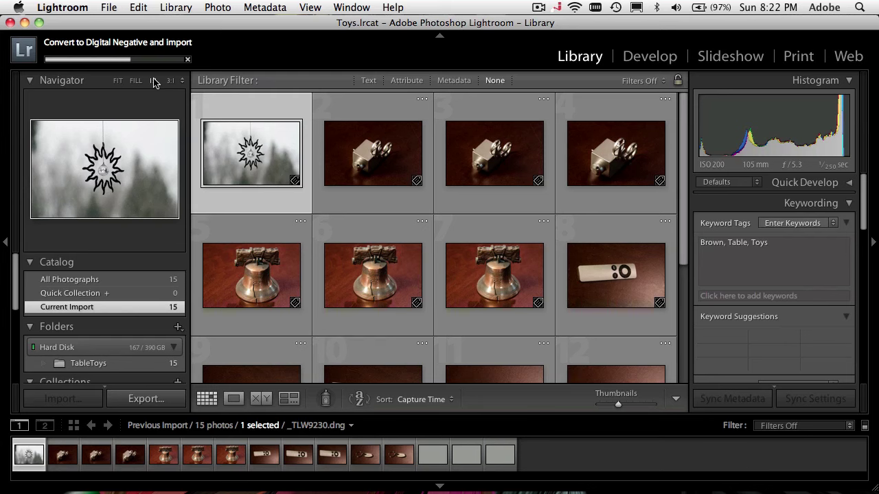
View the bell photo _TLW9236 in Loupe view, zoom in on its inscription, and return to Grid view.
{"action": "double_click", "coordinate": [262, 165]}
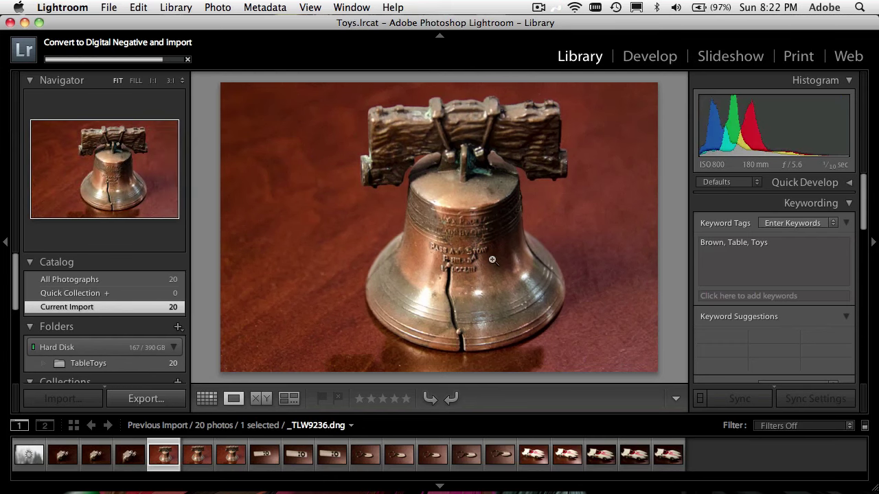
{"action": "left_click", "coordinate": [493, 260]}
{"action": "left_click", "coordinate": [492, 259]}
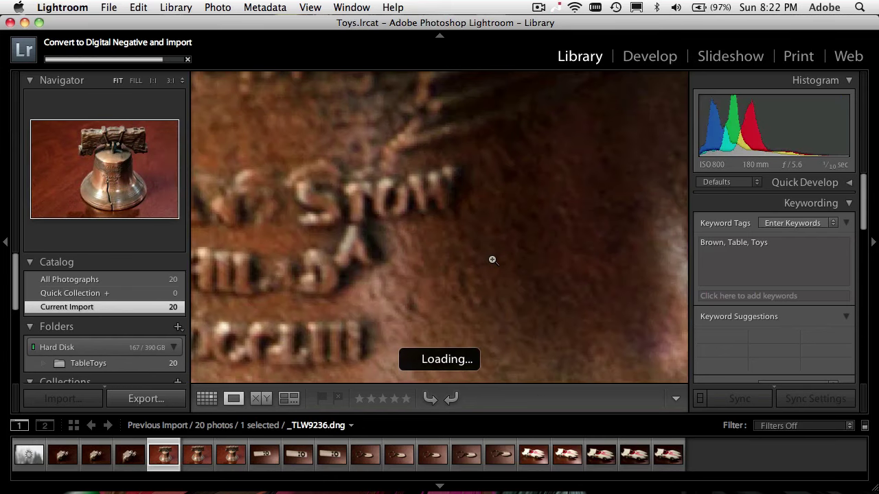
{"action": "left_click", "coordinate": [207, 399]}
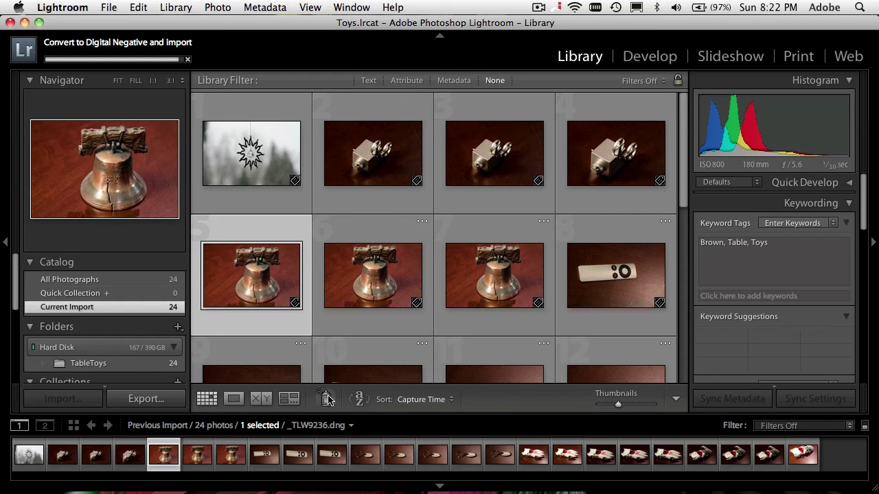
Hide the toolbar beneath the photo grid and show it again.
{"action": "key", "text": "t"}
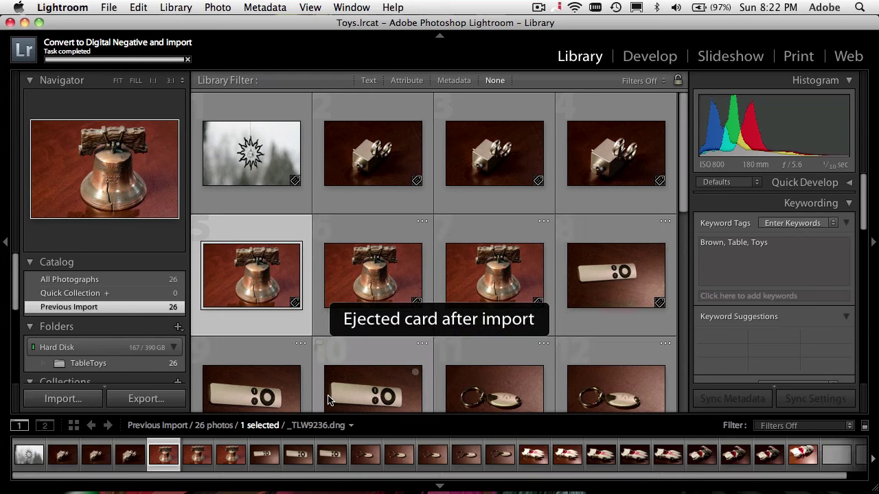
{"action": "key", "text": "t"}
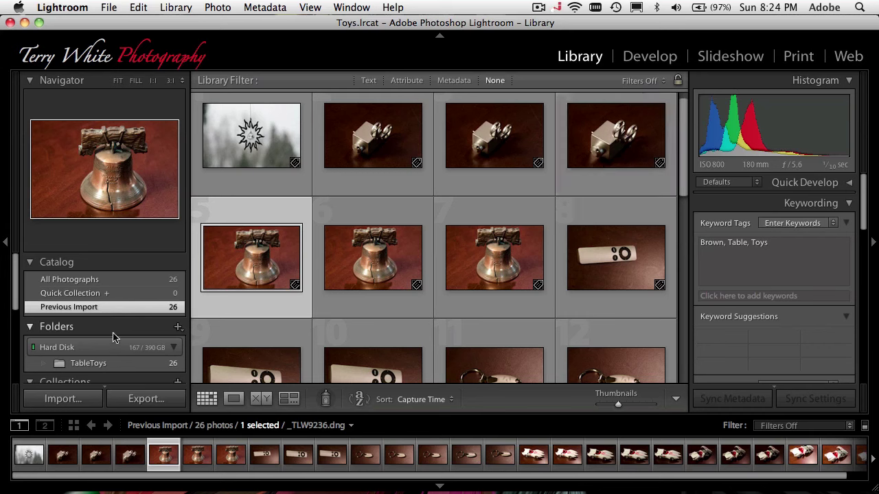
{"action": "scroll", "coordinate": [98, 299], "scroll_direction": "down", "scroll_amount": 2}
{"action": "scroll", "coordinate": [96, 298], "scroll_direction": "up", "scroll_amount": 2}
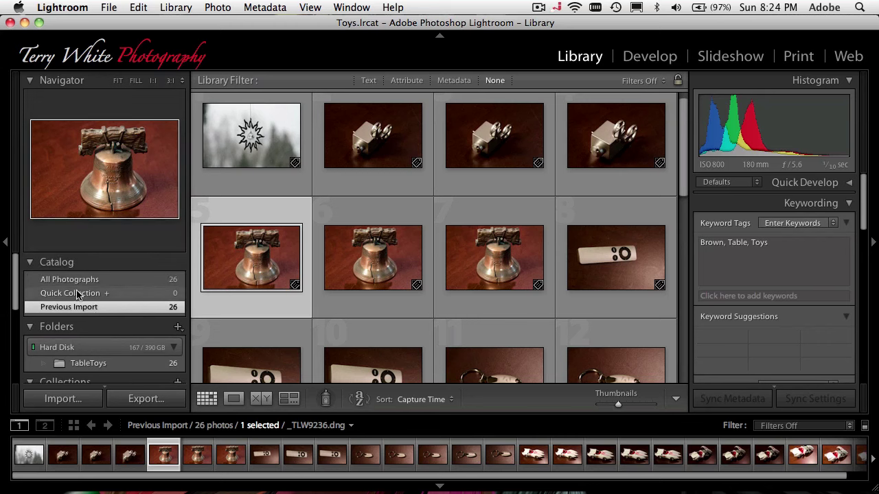
{"action": "scroll", "coordinate": [101, 330], "scroll_direction": "down", "scroll_amount": 1}
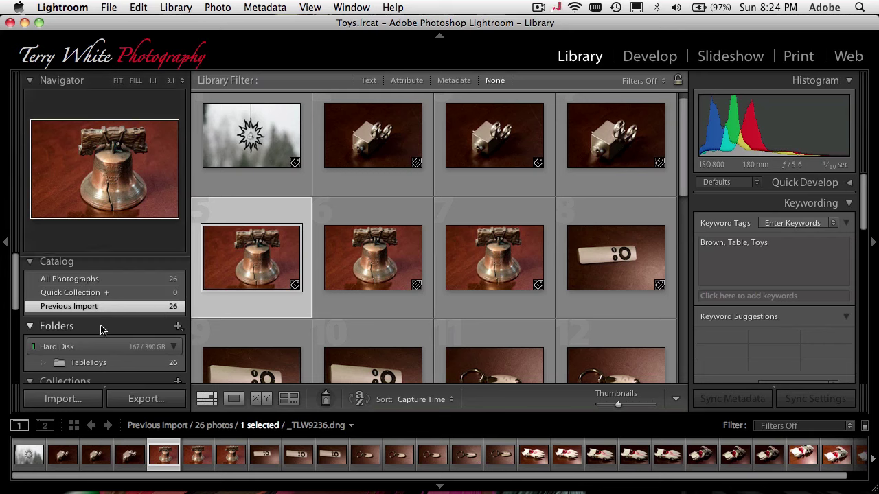
Switch to Finder, inspect the imported DNG files in the TableToys folder under Pictures, and return to Lightroom.
{"action": "scroll", "coordinate": [101, 331], "scroll_direction": "down", "scroll_amount": 3}
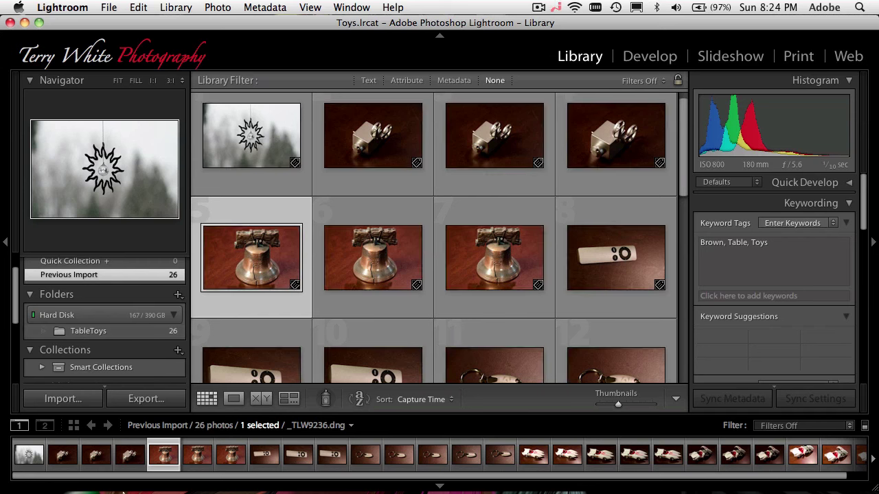
{"action": "mouse_move", "coordinate": [123, 492]}
{"action": "left_click", "coordinate": [33, 477]}
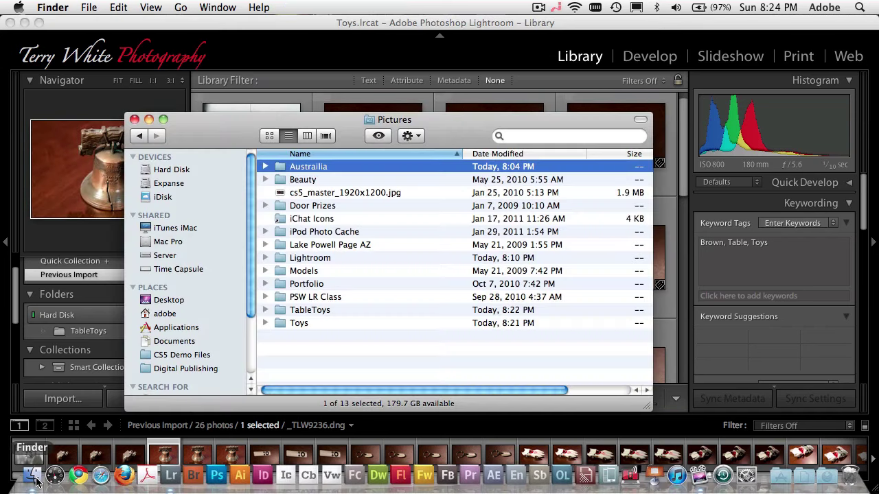
{"action": "left_click", "coordinate": [310, 310]}
{"action": "double_click", "coordinate": [310, 310]}
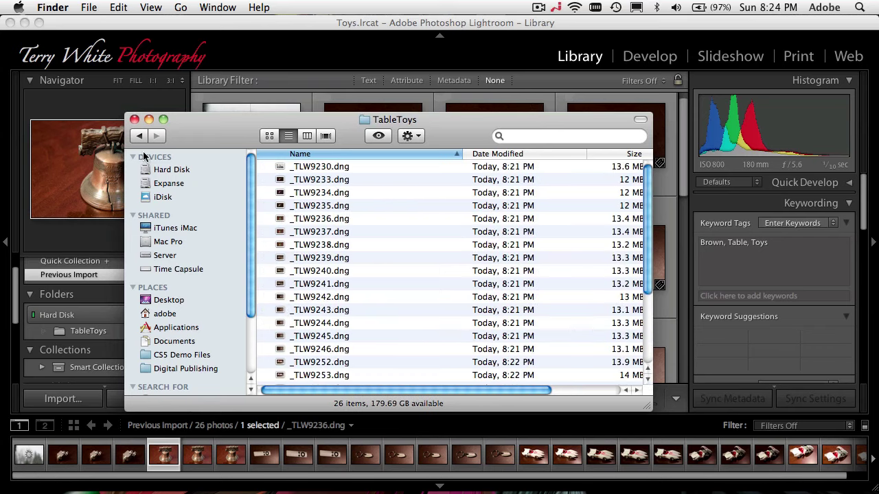
{"action": "left_click", "coordinate": [139, 136]}
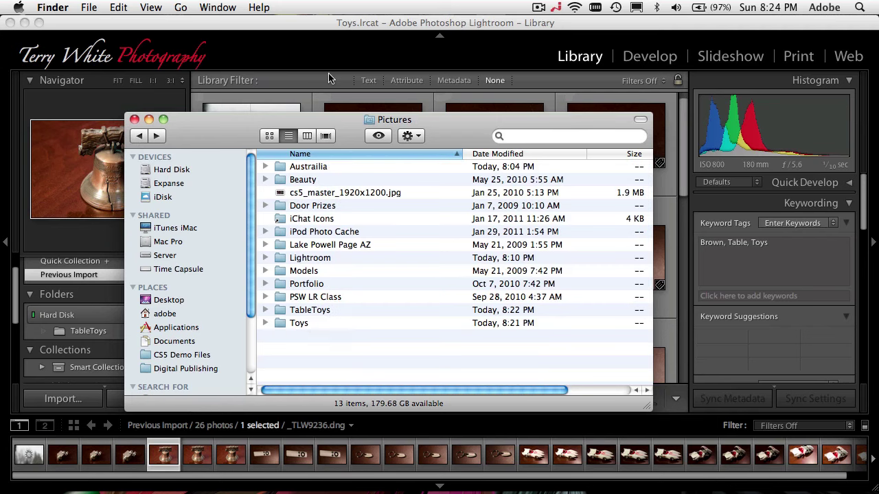
{"action": "left_click", "coordinate": [330, 33]}
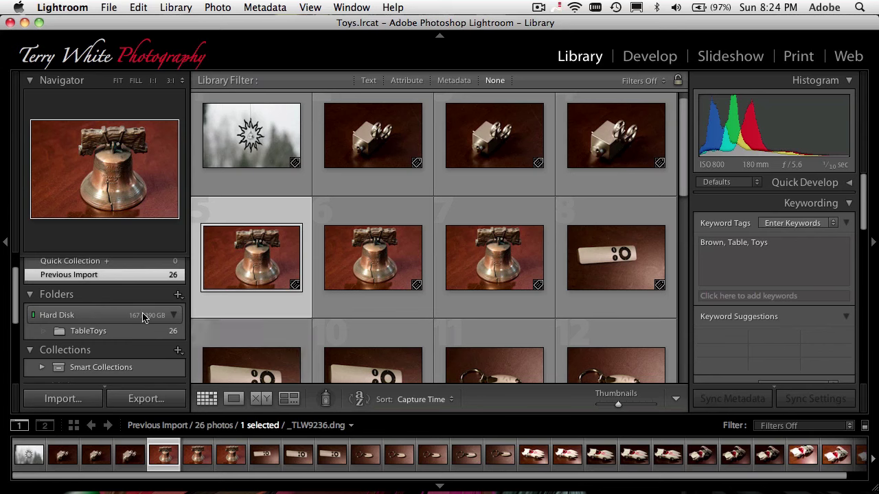
Create a collection named Bells from the three bell photos, including the selected photos without making virtual copies.
{"action": "scroll", "coordinate": [103, 330], "scroll_direction": "down", "scroll_amount": 2}
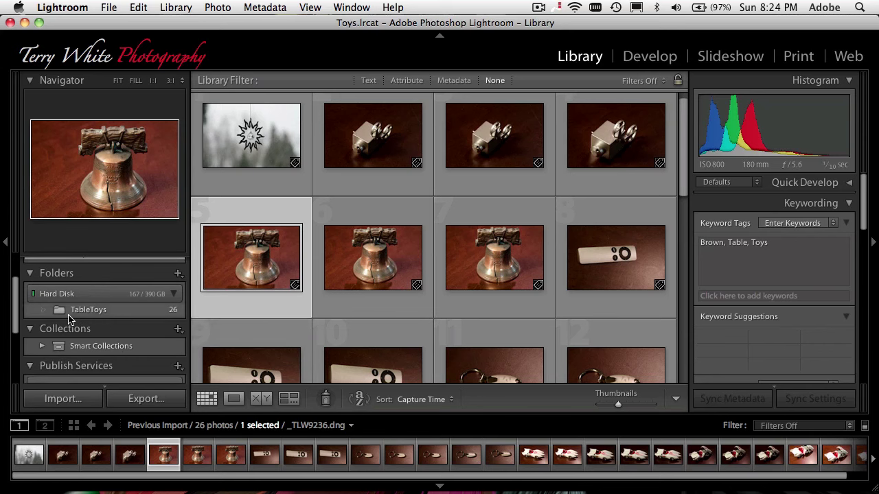
{"action": "mouse_move", "coordinate": [137, 311]}
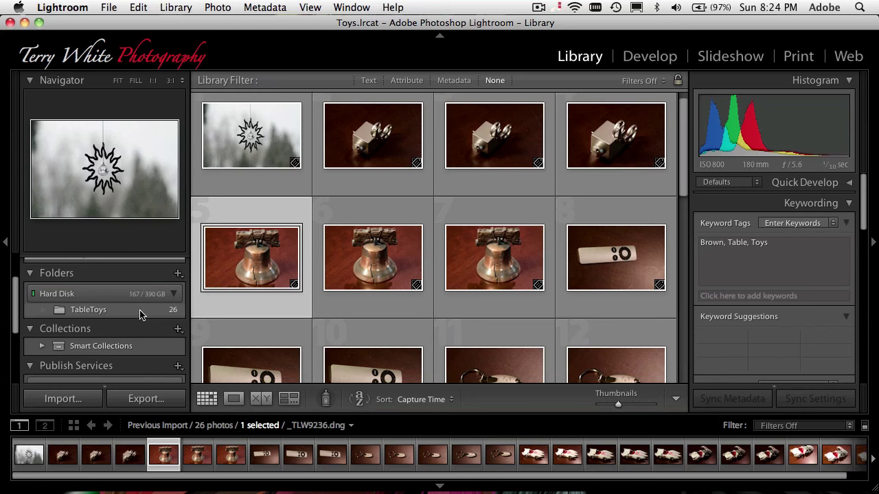
{"action": "scroll", "coordinate": [139, 314], "scroll_direction": "down", "scroll_amount": 2}
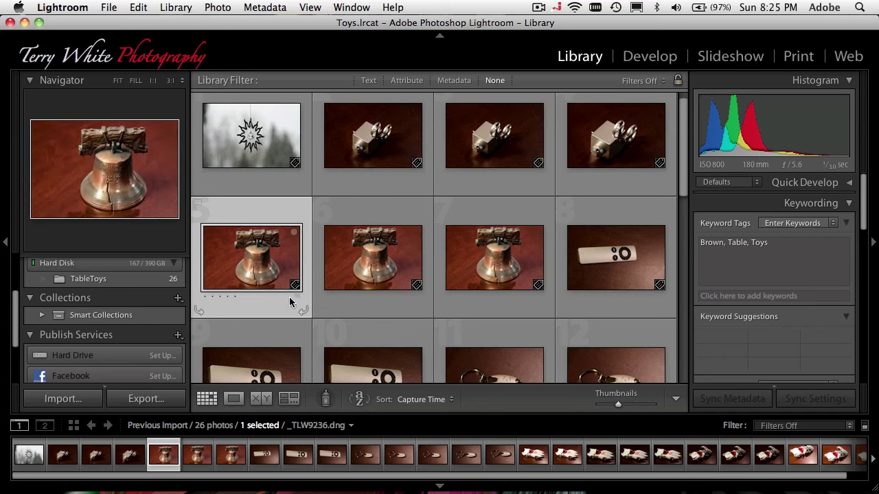
{"action": "left_click", "coordinate": [501, 254], "text": "shift"}
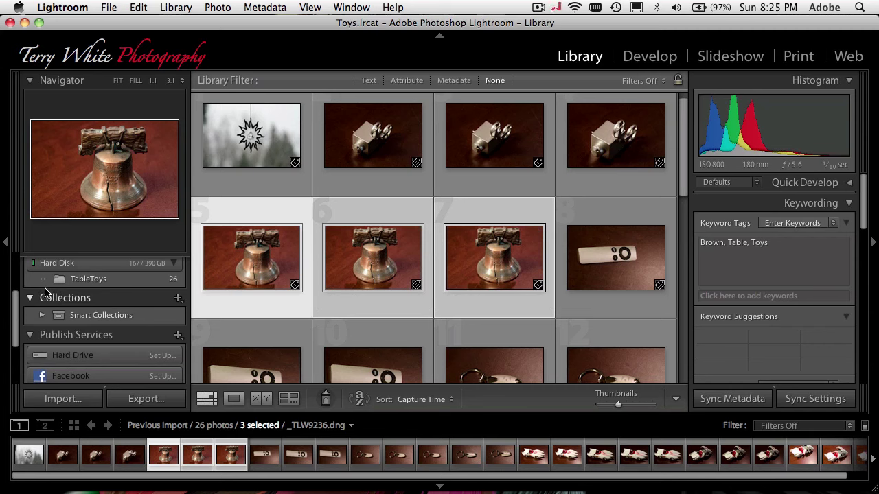
{"action": "left_click", "coordinate": [178, 298]}
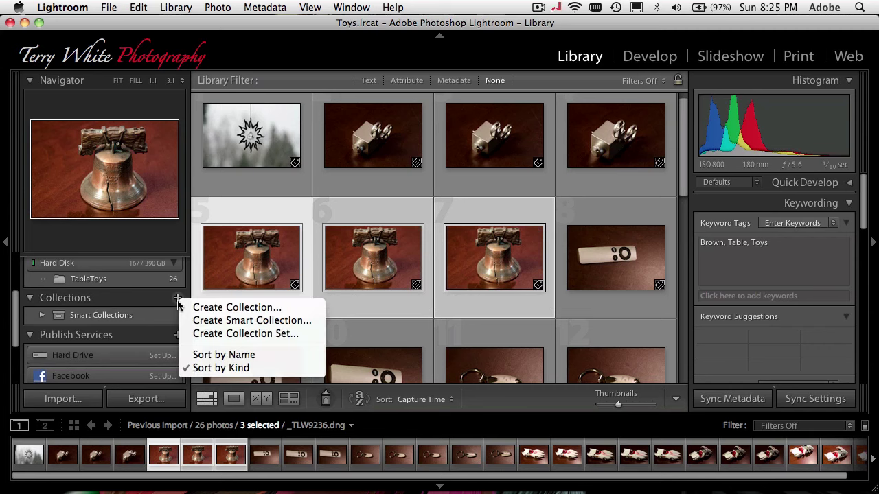
{"action": "left_click", "coordinate": [207, 308]}
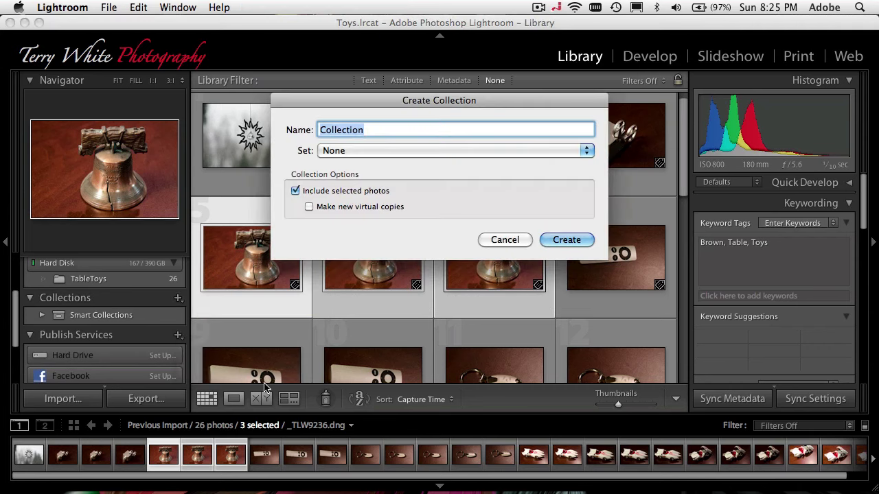
{"action": "type", "text": "Bells"}
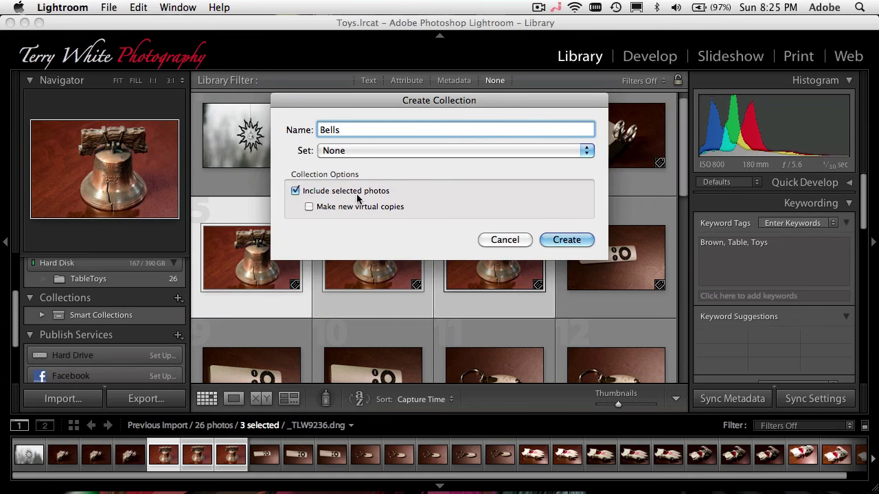
{"action": "left_click", "coordinate": [567, 241]}
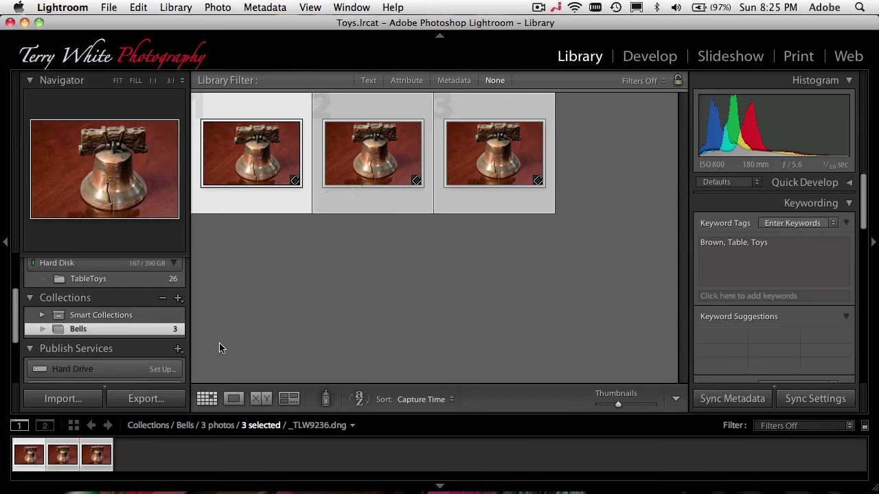
Display the photos in the TableToys folder and look over the available Collections and Publish Services.
{"action": "left_click", "coordinate": [110, 283]}
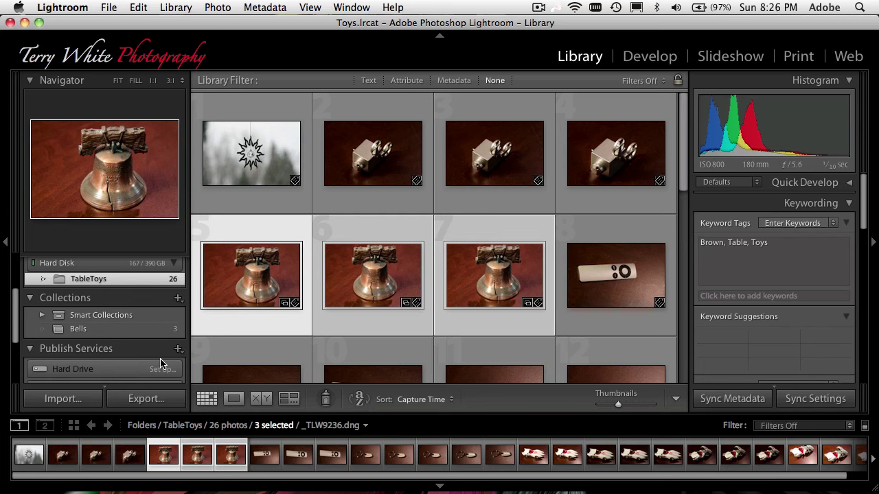
{"action": "scroll", "coordinate": [161, 363], "scroll_direction": "down", "scroll_amount": 5}
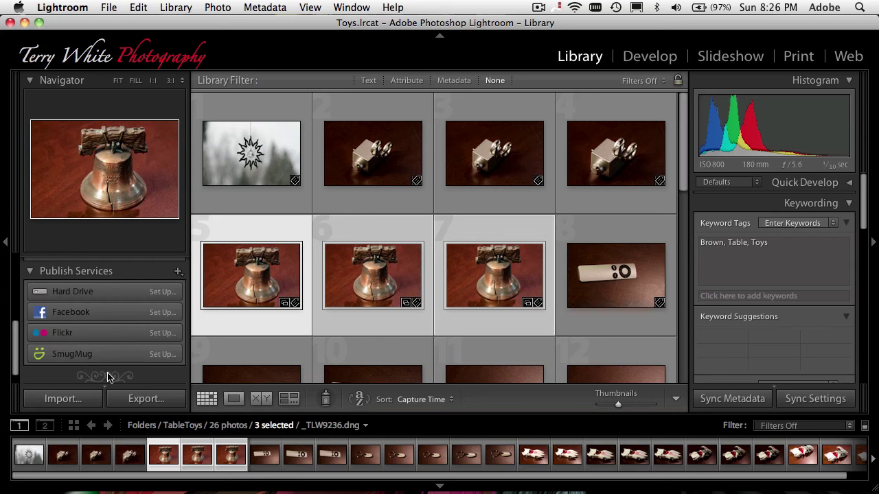
{"action": "scroll", "coordinate": [107, 376], "scroll_direction": "up", "scroll_amount": 3}
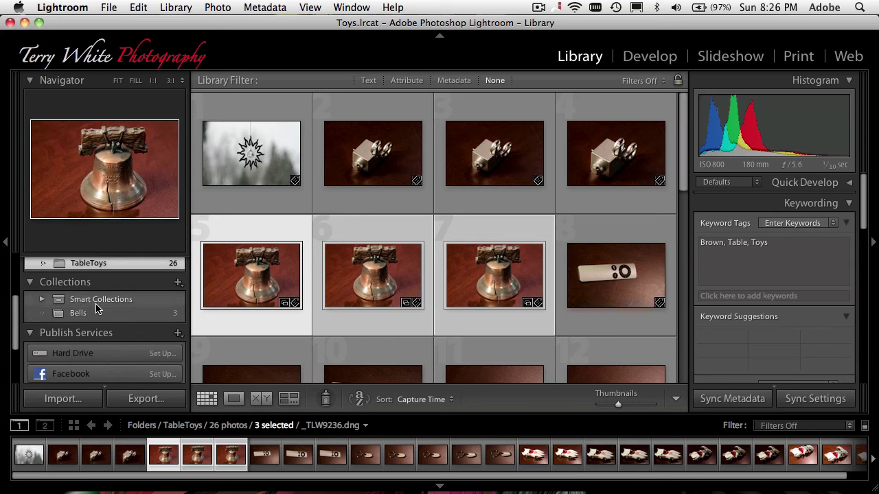
{"action": "scroll", "coordinate": [94, 310], "scroll_direction": "down", "scroll_amount": 3}
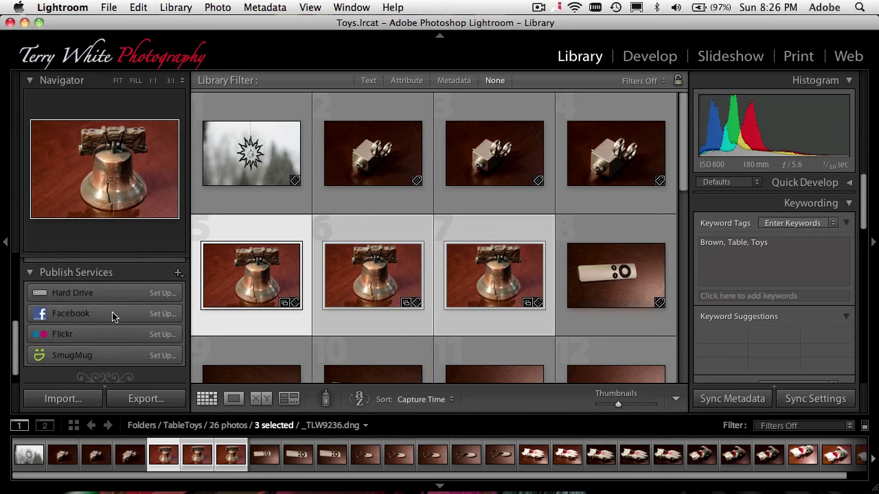
{"action": "scroll", "coordinate": [143, 326], "scroll_direction": "up", "scroll_amount": 5}
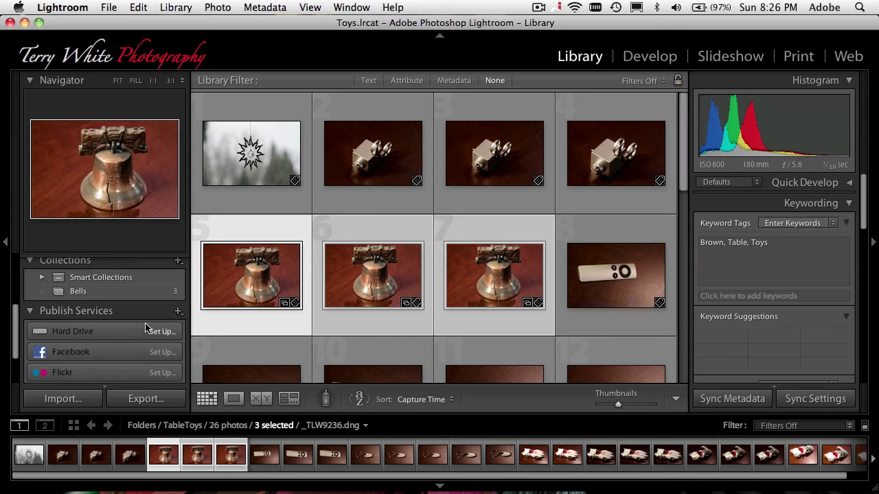
{"action": "scroll", "coordinate": [145, 329], "scroll_direction": "up", "scroll_amount": 1}
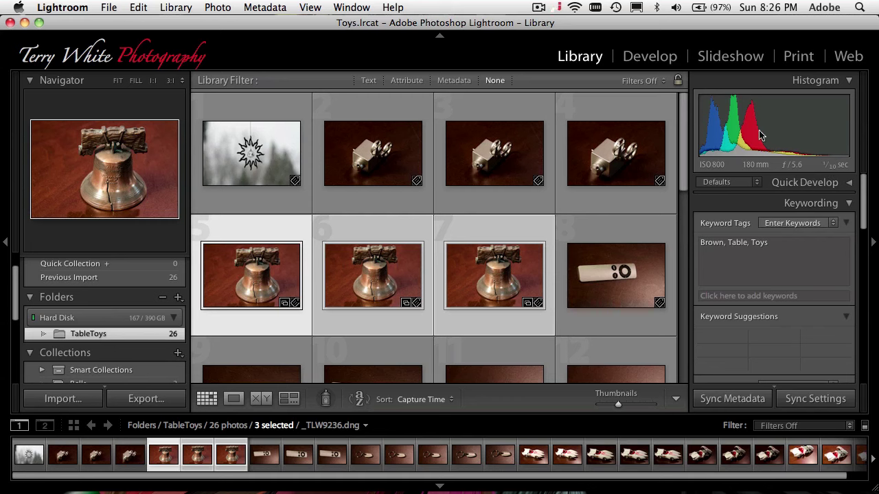
Compare the histograms of photos _TLW9234 and _TLW9239, and look at the Quick Develop controls before collapsing them again.
{"action": "left_click", "coordinate": [450, 171]}
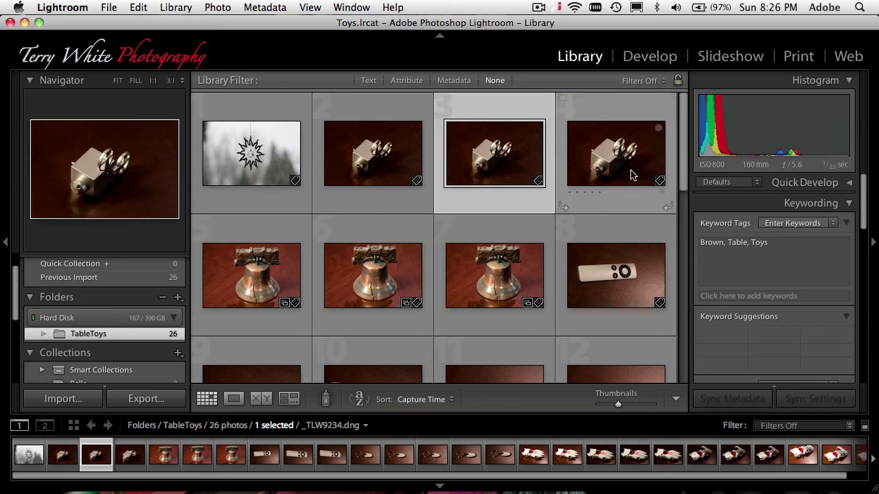
{"action": "left_click", "coordinate": [595, 269]}
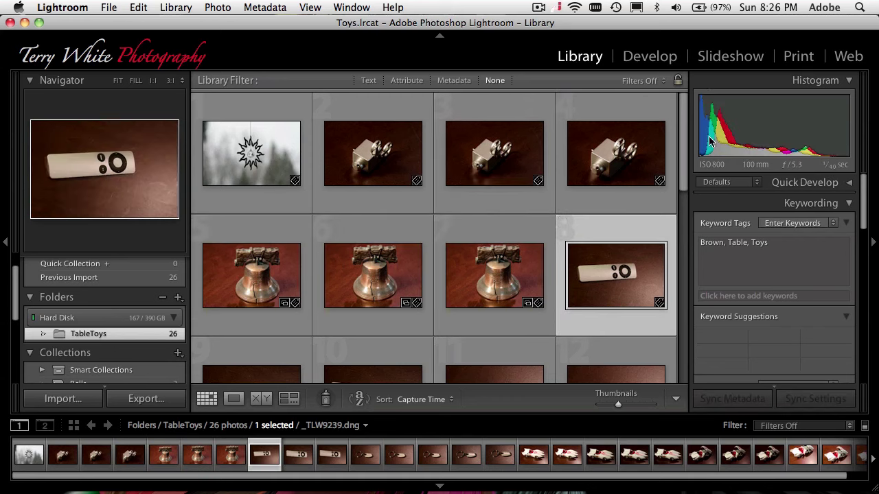
{"action": "left_click", "coordinate": [849, 184]}
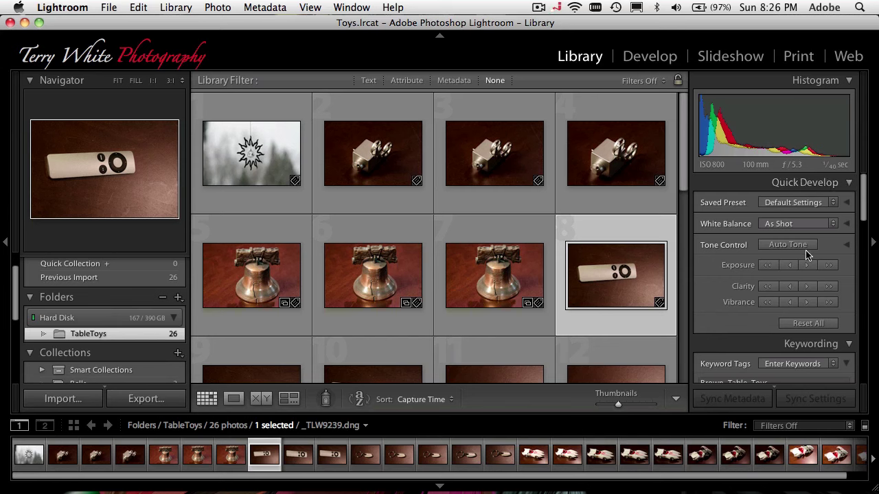
{"action": "left_click", "coordinate": [846, 188]}
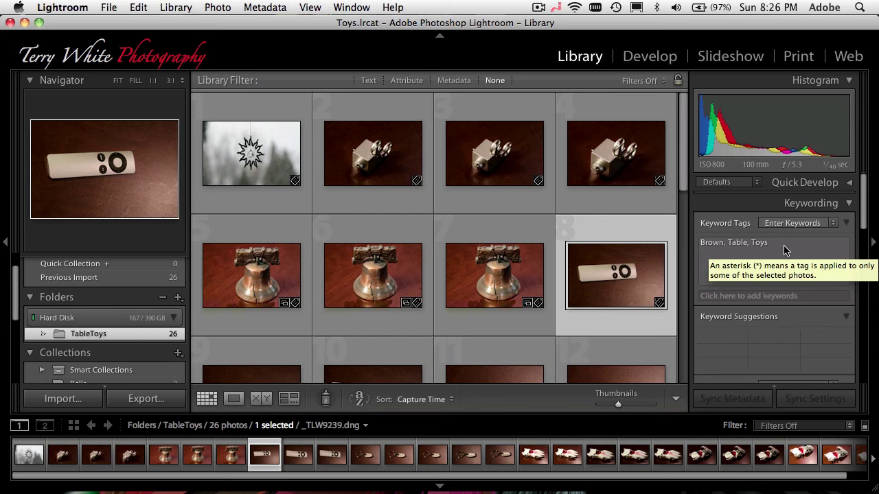
Add the keyword Remote to the selected remote control photo _TLW9239.
{"action": "left_click", "coordinate": [758, 296]}
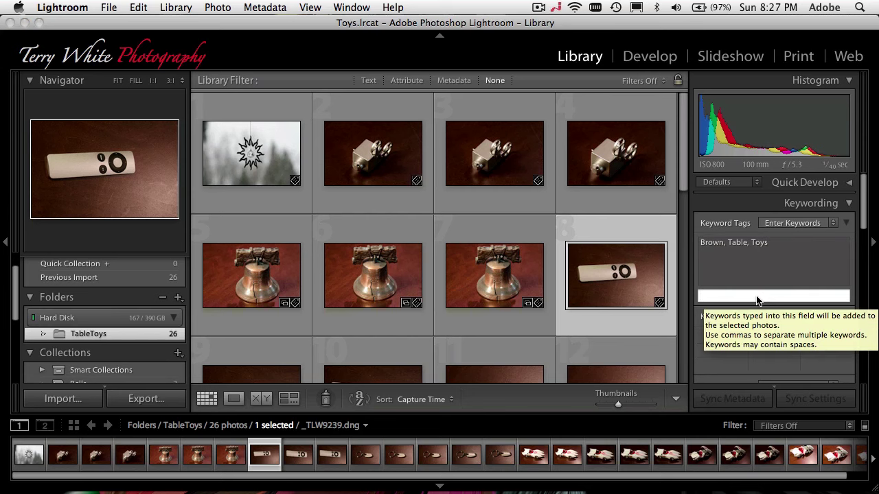
{"action": "type", "text": "Remote"}
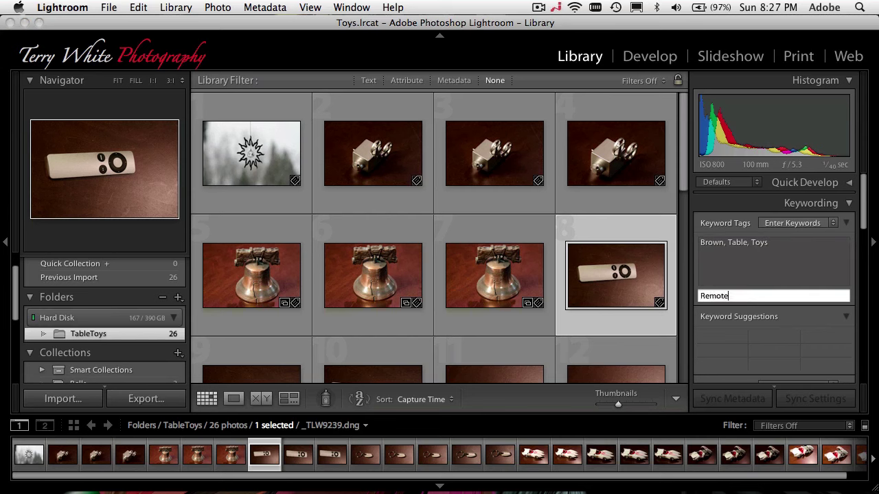
{"action": "key", "text": "Return"}
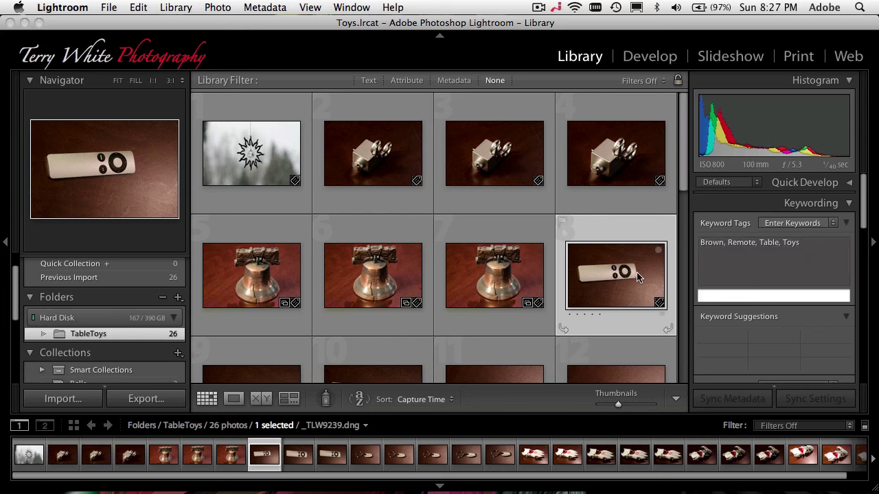
{"action": "key", "text": "Escape"}
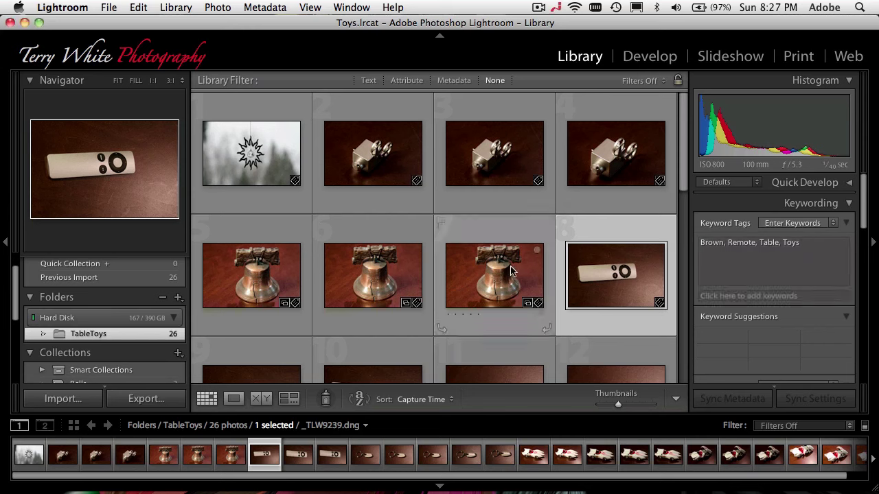
Compare the keywords of the toy, bell and remote control photos, and examine the Keyword List for photo _TLW9239.
{"action": "left_click", "coordinate": [520, 186]}
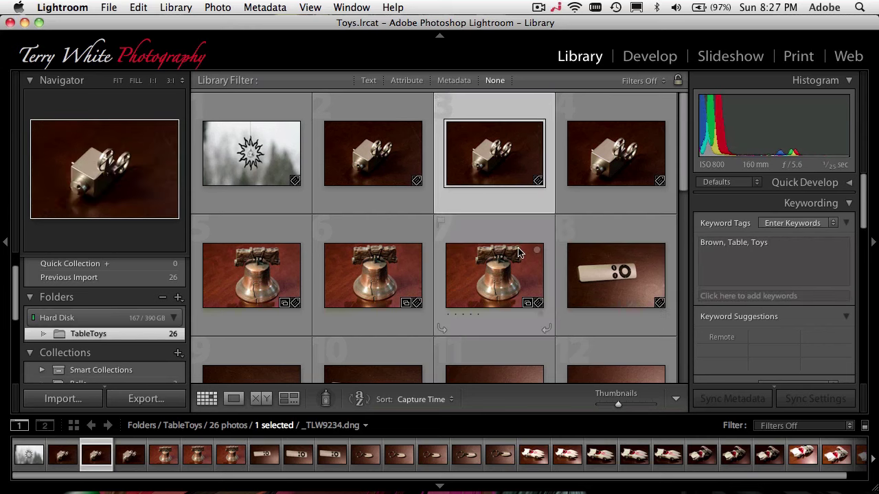
{"action": "left_click", "coordinate": [518, 253]}
{"action": "left_click", "coordinate": [595, 251]}
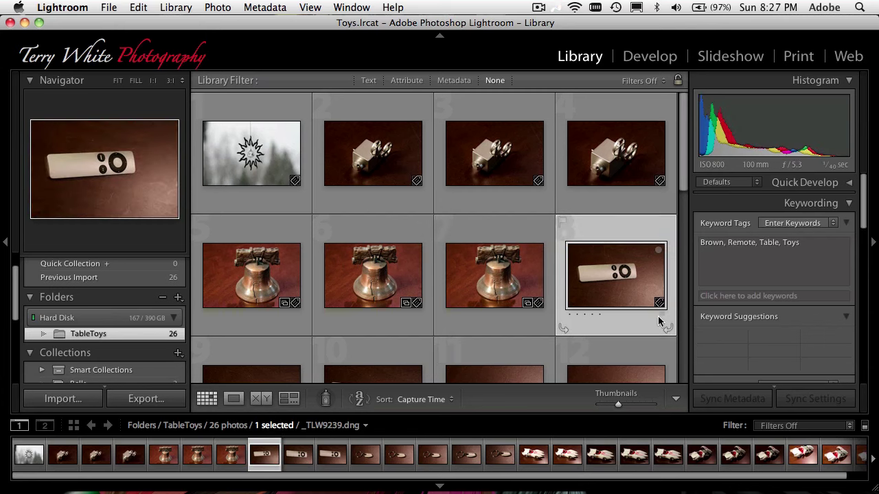
{"action": "scroll", "coordinate": [702, 338], "scroll_direction": "down", "scroll_amount": 3}
{"action": "scroll", "coordinate": [702, 338], "scroll_direction": "down", "scroll_amount": 6}
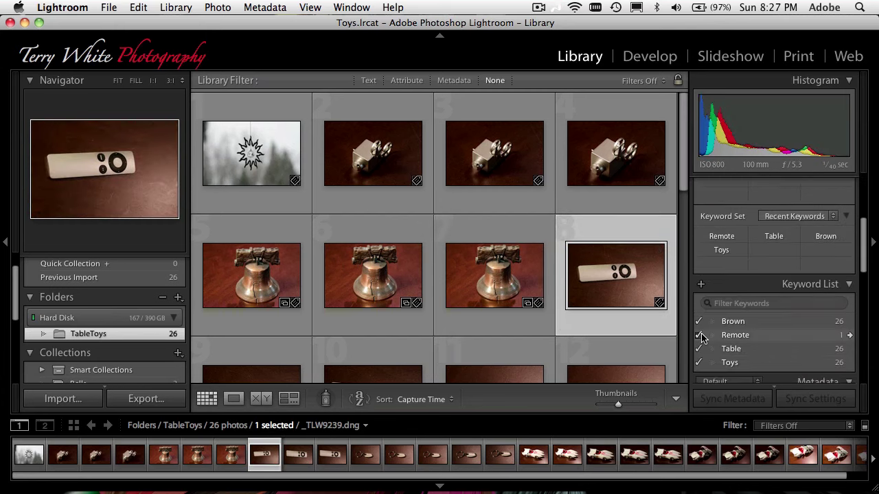
Review the remote control photo's copyright and camera metadata, and switch the metadata view to All Plug-in Metadata.
{"action": "scroll", "coordinate": [702, 338], "scroll_direction": "down", "scroll_amount": 6}
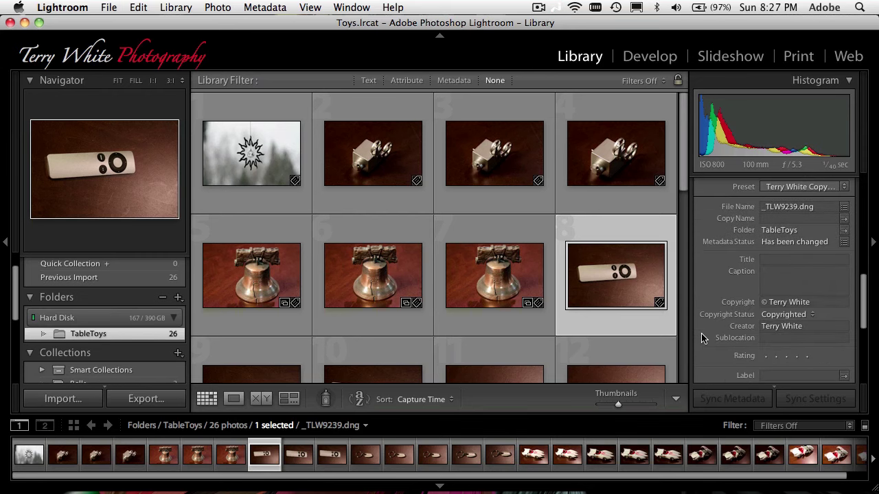
{"action": "scroll", "coordinate": [702, 338], "scroll_direction": "down", "scroll_amount": 2}
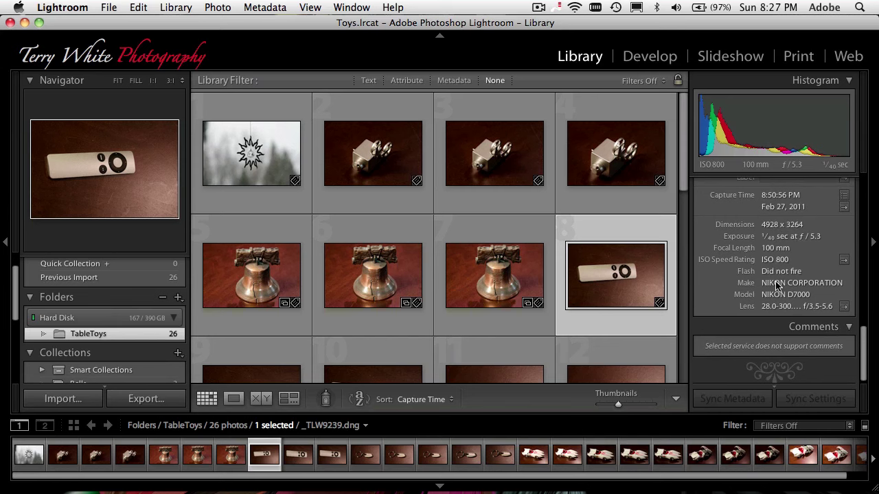
{"action": "scroll", "coordinate": [778, 287], "scroll_direction": "down", "scroll_amount": 1}
{"action": "scroll", "coordinate": [778, 287], "scroll_direction": "up", "scroll_amount": 10}
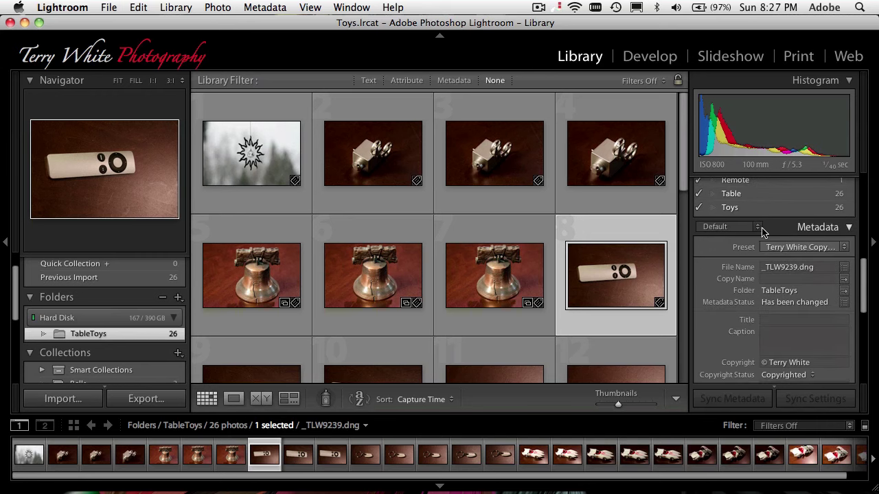
{"action": "left_click", "coordinate": [736, 229]}
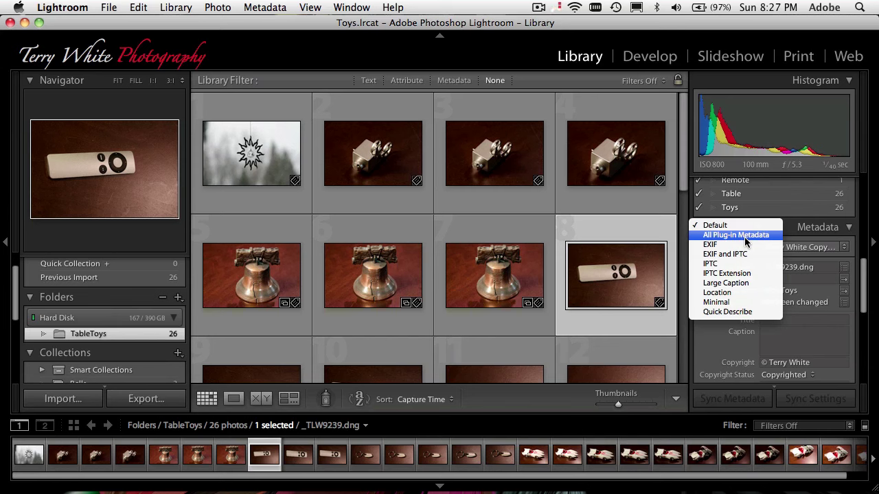
{"action": "left_click", "coordinate": [745, 237]}
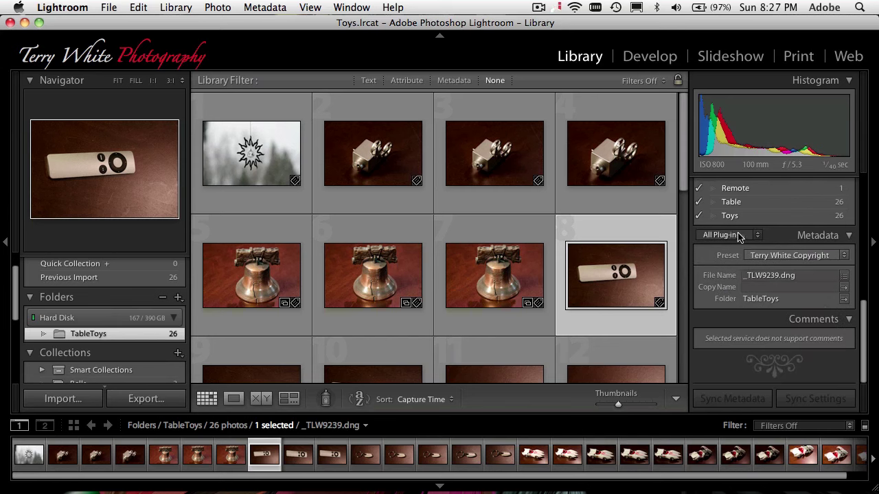
Review the remote control photo's metadata in the IPTC and EXIF views, and set the metadata view to EXIF and IPTC.
{"action": "left_click", "coordinate": [739, 237]}
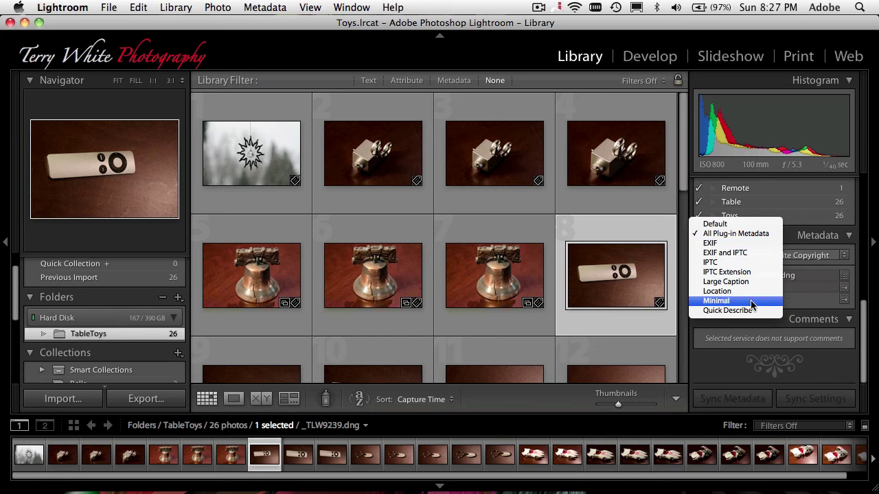
{"action": "left_click", "coordinate": [742, 263]}
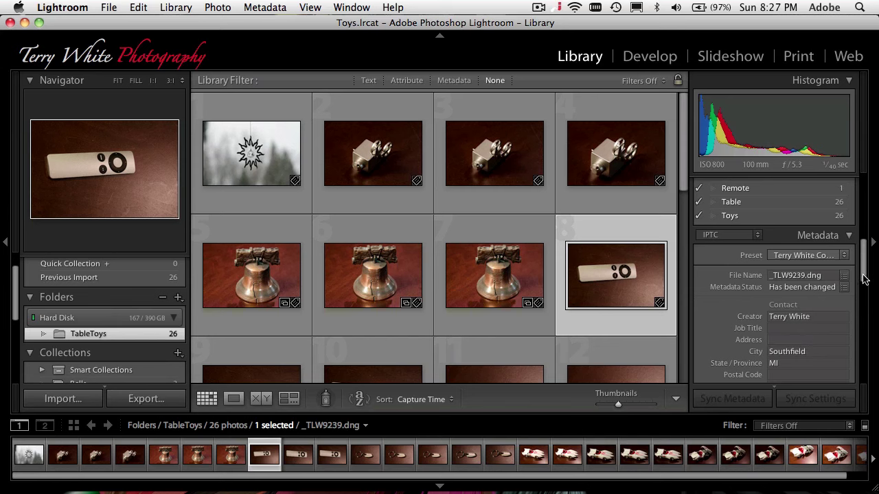
{"action": "mouse_move", "coordinate": [866, 280]}
{"action": "left_mouse_down"}
{"action": "mouse_move", "coordinate": [872, 367]}
{"action": "mouse_move", "coordinate": [862, 264]}
{"action": "mouse_move", "coordinate": [853, 273]}
{"action": "left_mouse_up"}
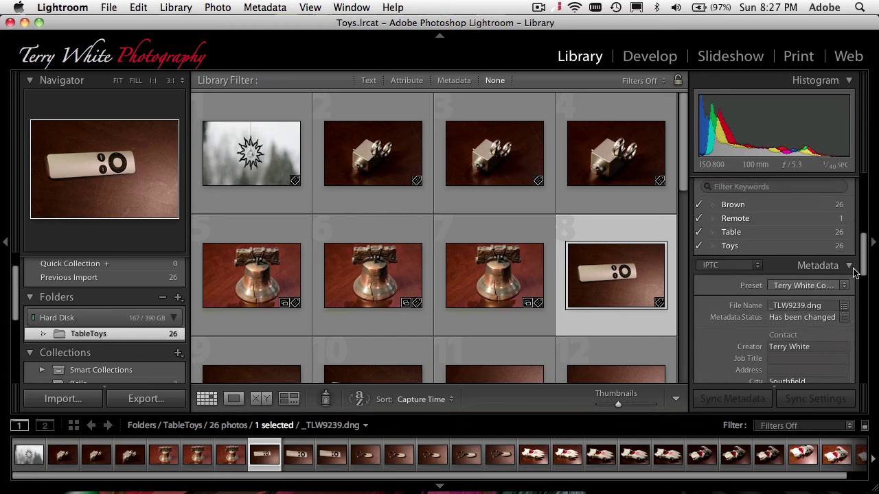
{"action": "left_click", "coordinate": [707, 266]}
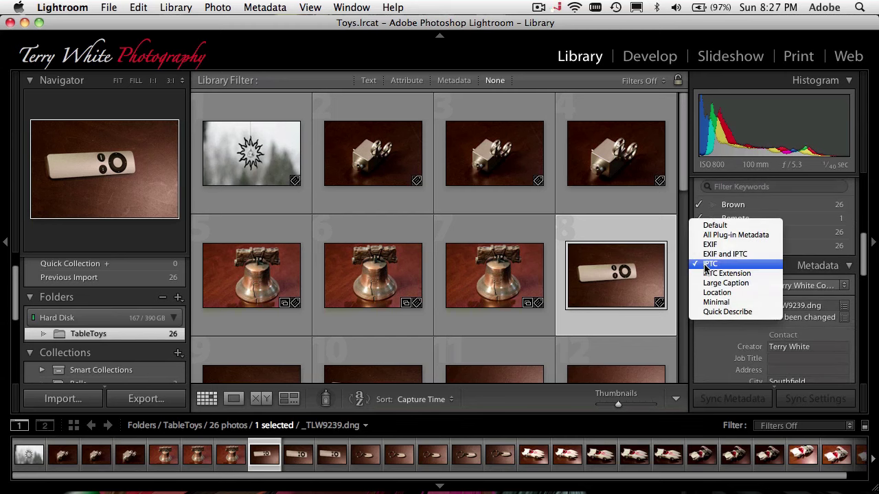
{"action": "left_click", "coordinate": [709, 246]}
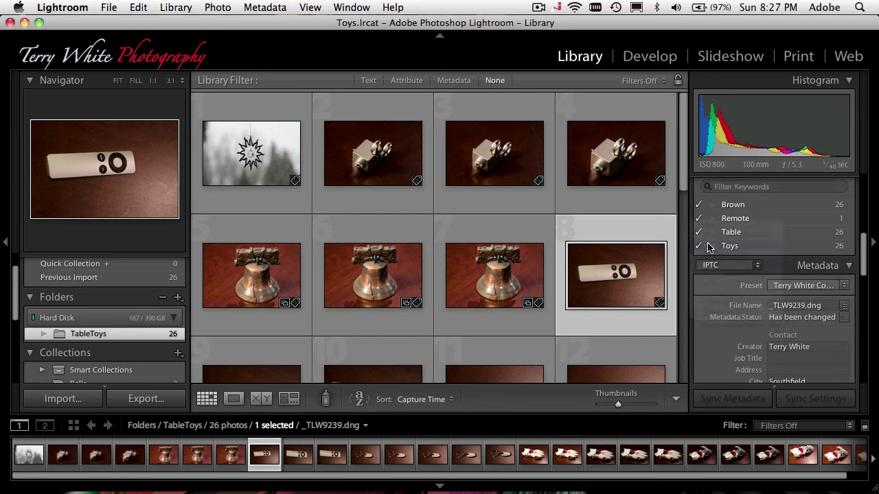
{"action": "left_click", "coordinate": [739, 266]}
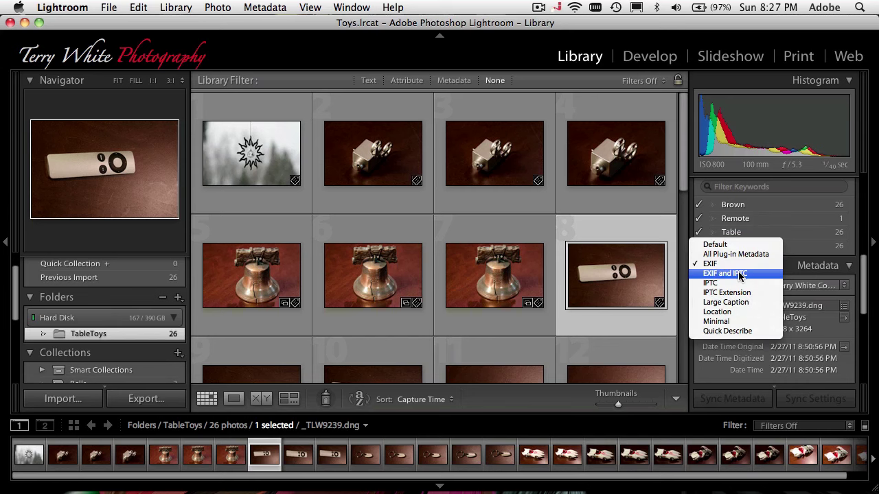
{"action": "left_click", "coordinate": [740, 274]}
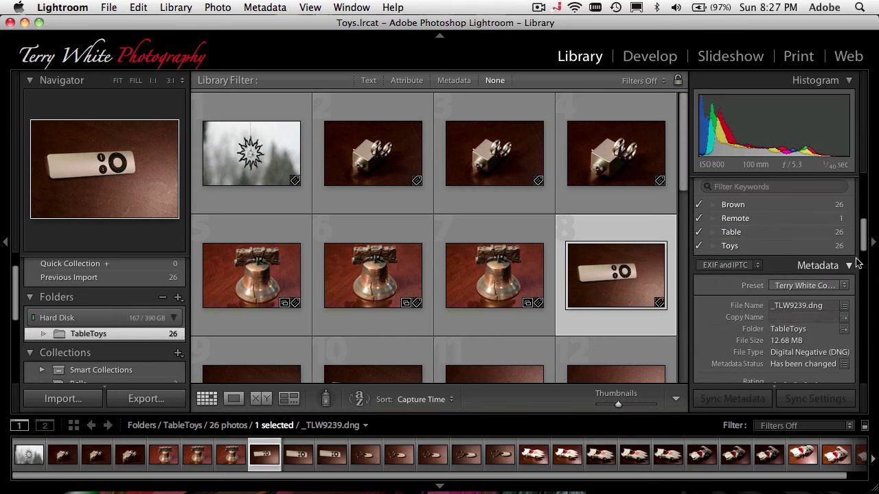
{"action": "left_click_drag", "start_coordinate": [862, 250], "coordinate": [852, 202]}
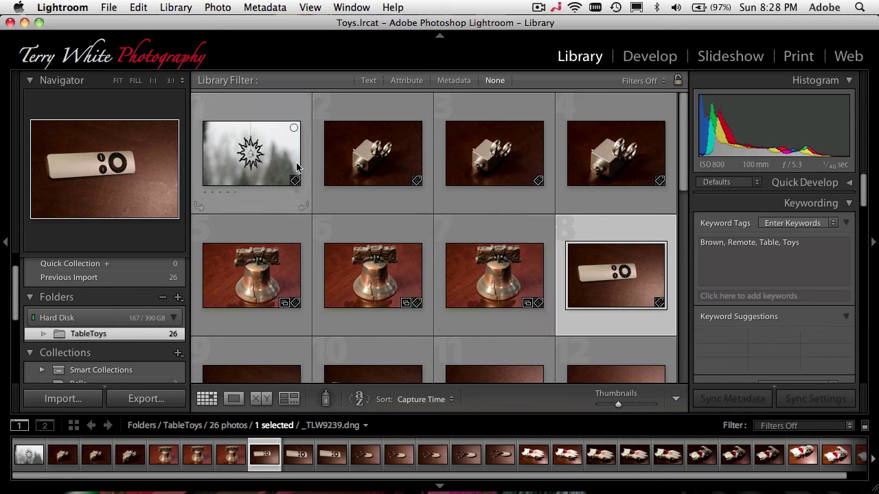
Show the sun ornament photo _TLW9230 enlarged in Loupe view.
{"action": "left_click", "coordinate": [270, 163]}
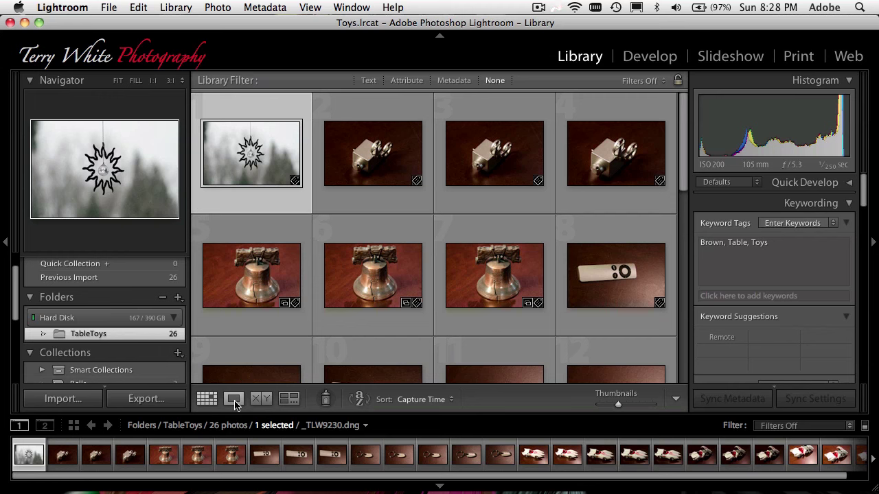
{"action": "key", "text": "alt"}
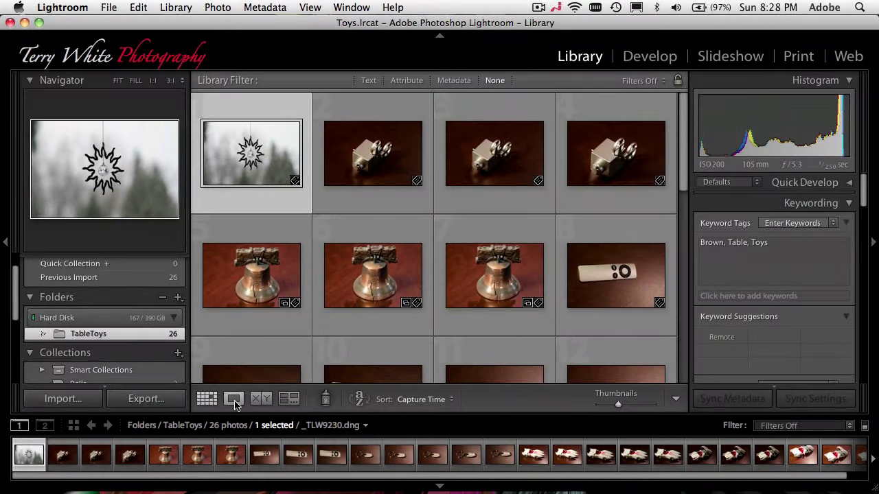
{"action": "left_click", "coordinate": [233, 399]}
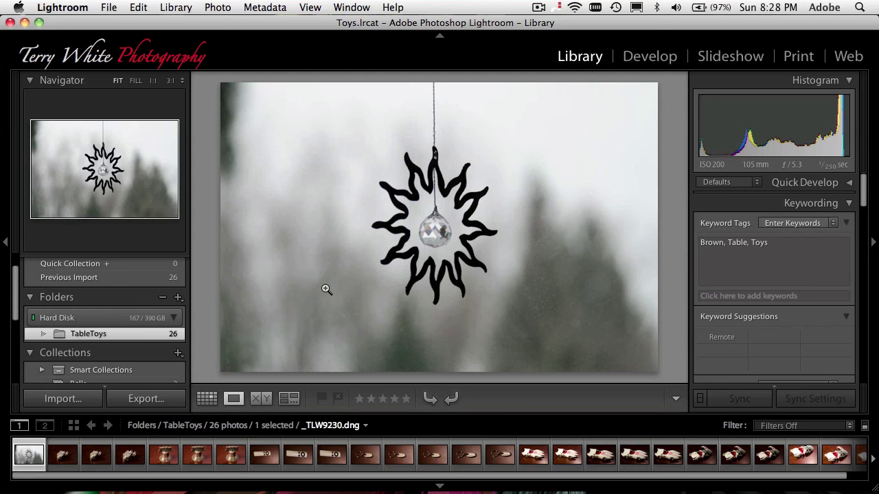
Toggle the side panels around the enlarged sun ornament photo several times, leaving them hidden.
{"action": "key", "text": "shift+Tab"}
{"action": "key", "text": "Tab"}
{"action": "key", "text": "Tab"}
{"action": "key", "text": "Tab"}
{"action": "key", "text": "Tab"}
{"action": "key", "text": "Tab"}
{"action": "key", "text": "Tab"}
{"action": "key", "text": "Tab"}
{"action": "key", "text": "Tab"}
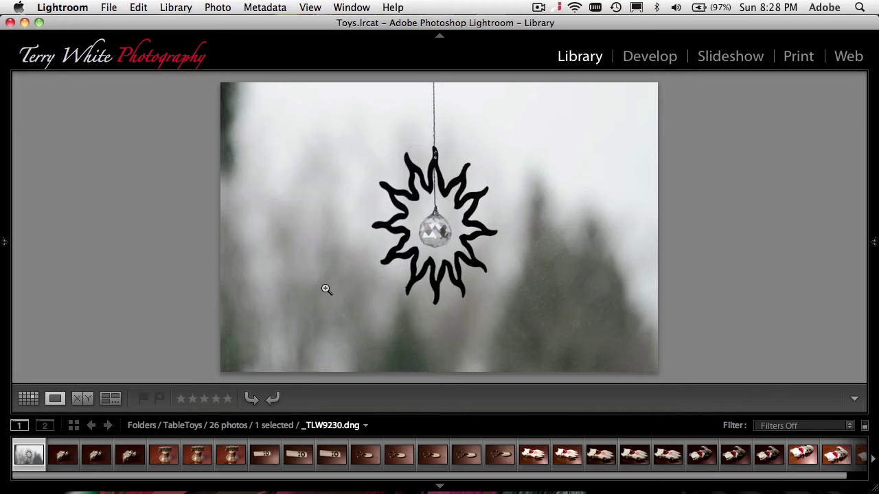
Hide the toolbar, filmstrip and module picker to give the sun ornament photo more room.
{"action": "key", "text": "t"}
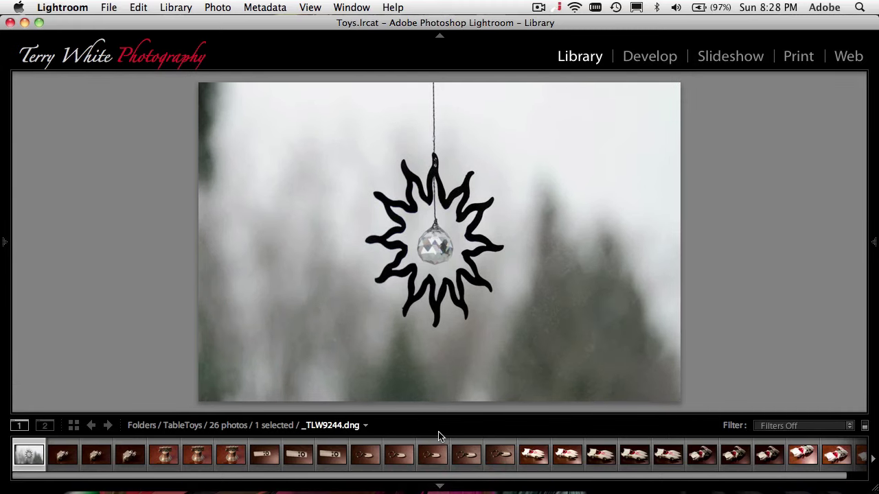
{"action": "left_click", "coordinate": [440, 487]}
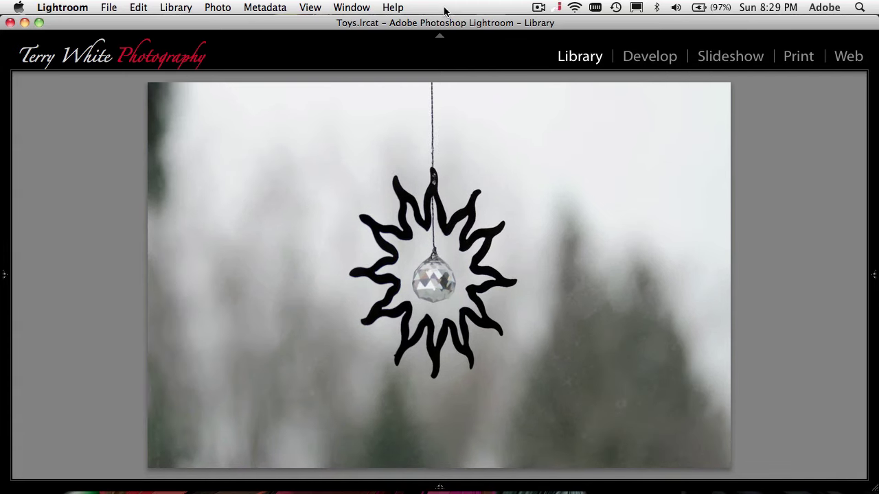
{"action": "left_click", "coordinate": [441, 35]}
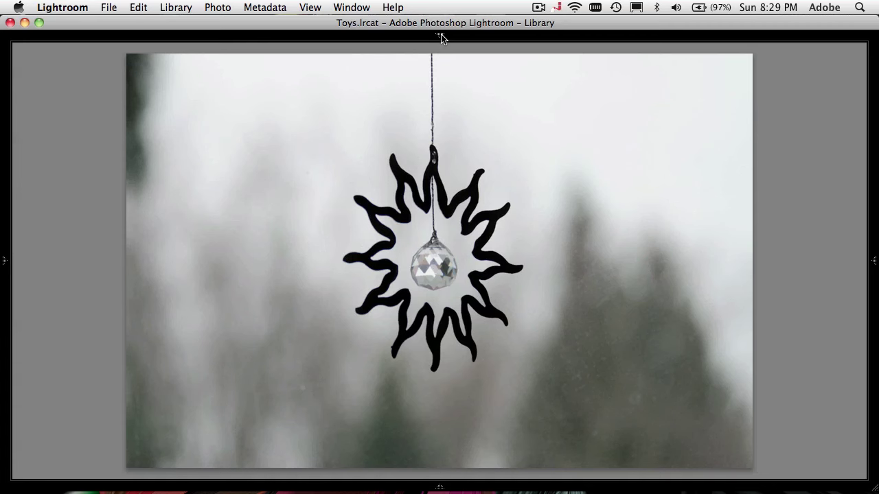
Restore the module picker, filmstrip and toolbar around the sun ornament photo.
{"action": "left_click", "coordinate": [441, 36]}
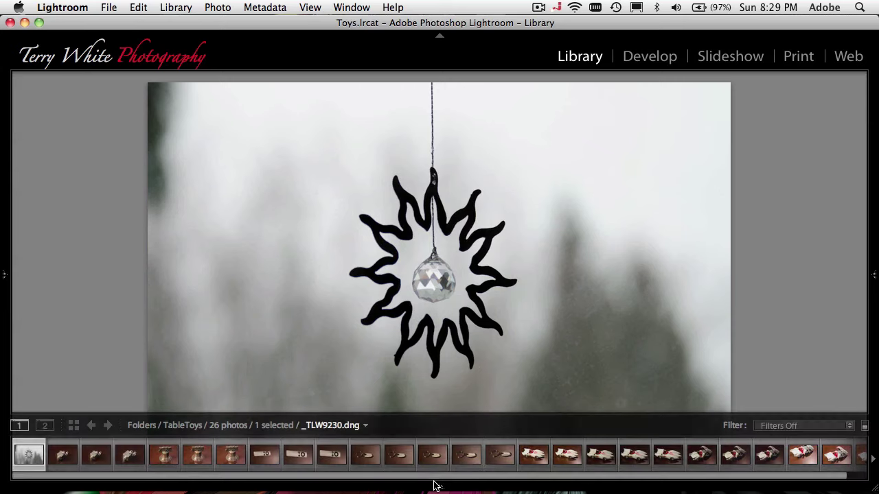
{"action": "left_click", "coordinate": [435, 487]}
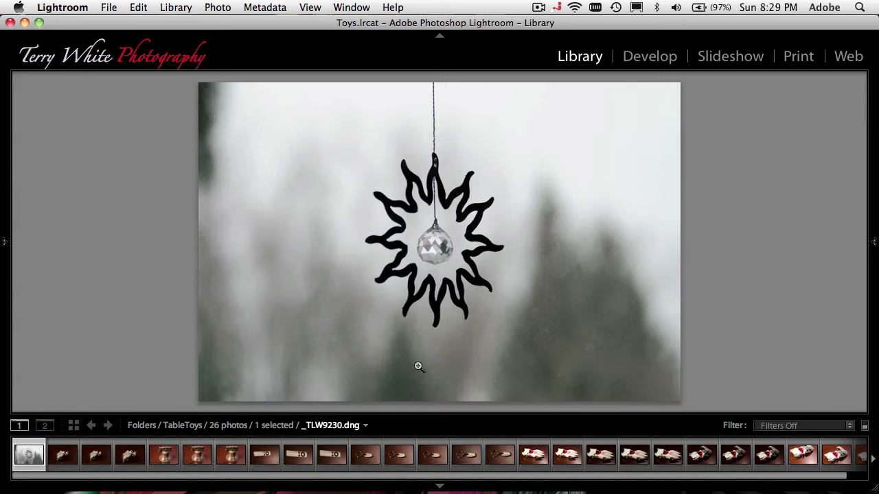
{"action": "key", "text": "t"}
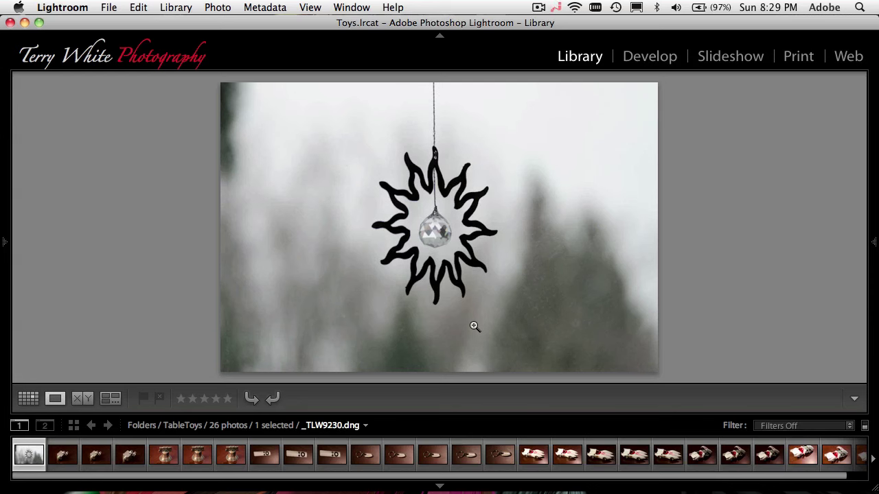
Step back and forth through the silver box toy photos _TLW9233 to _TLW9235 in Loupe view to compare their framing.
{"action": "key", "text": "Right"}
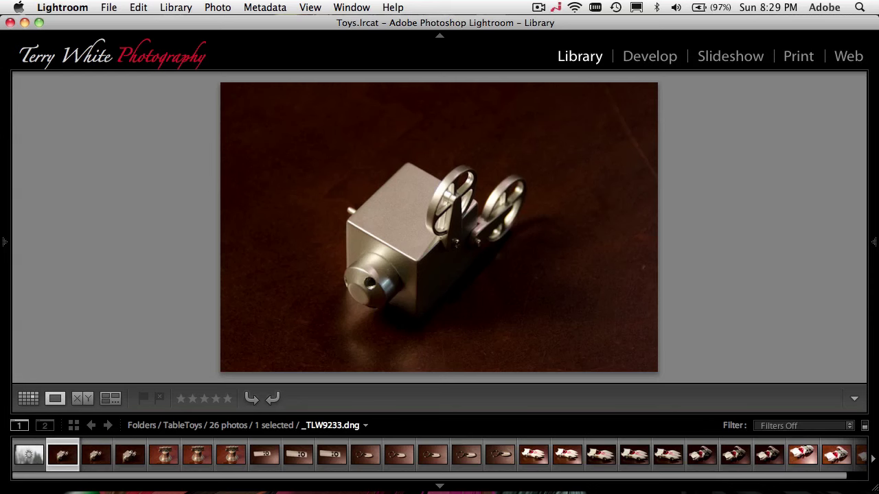
{"action": "key", "text": "Right"}
{"action": "key", "text": "Right"}
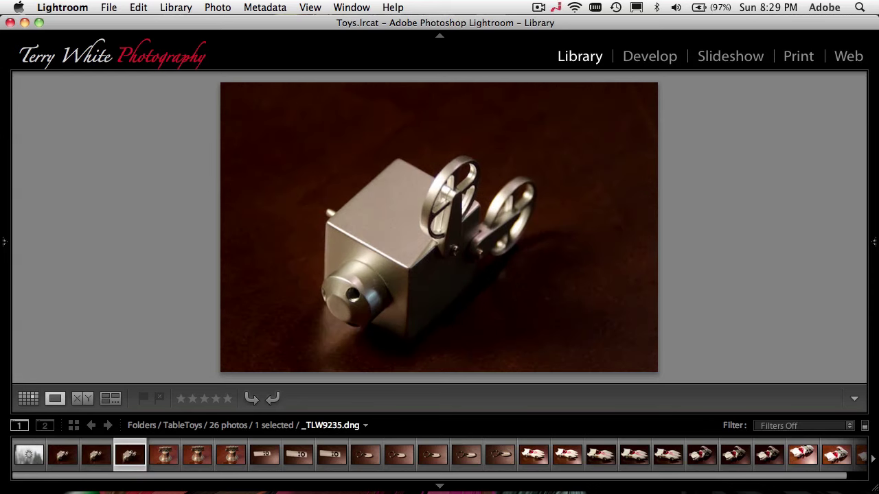
{"action": "key", "text": "Right"}
{"action": "key", "text": "Left"}
{"action": "key", "text": "Left"}
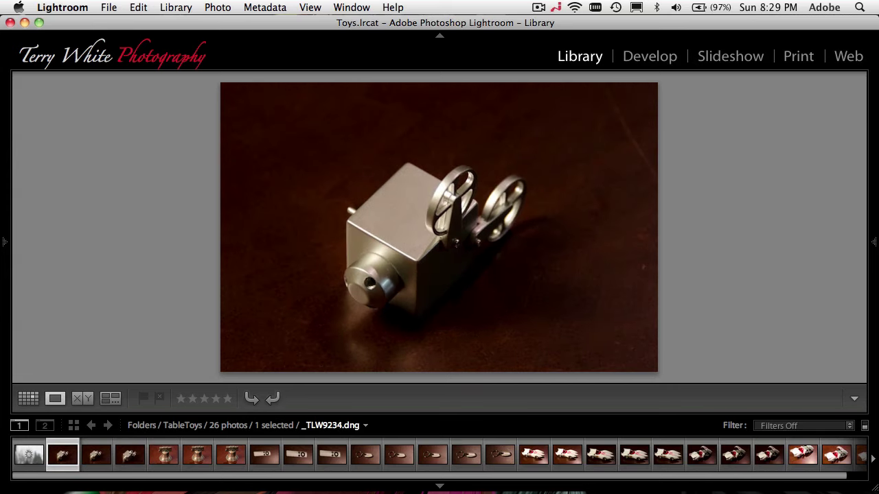
{"action": "key", "text": "Right"}
{"action": "key", "text": "Left"}
{"action": "key", "text": "Right"}
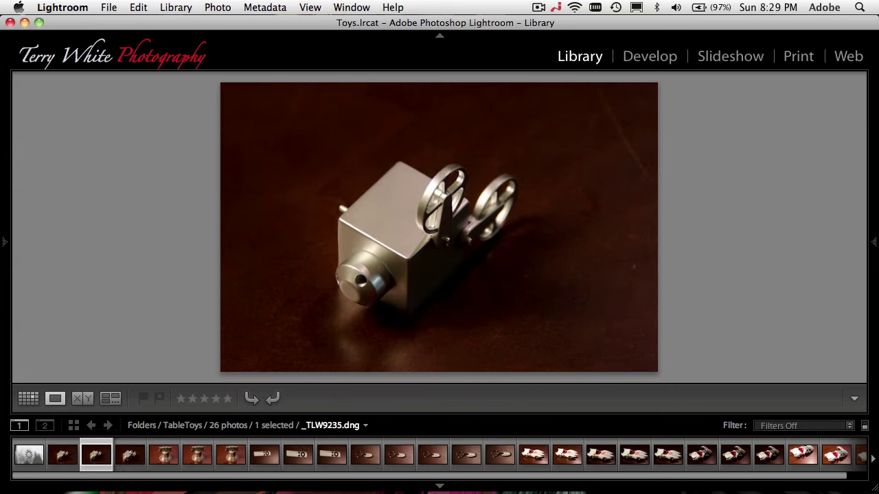
{"action": "key", "text": "Left"}
{"action": "key", "text": "Right"}
{"action": "key", "text": "Right"}
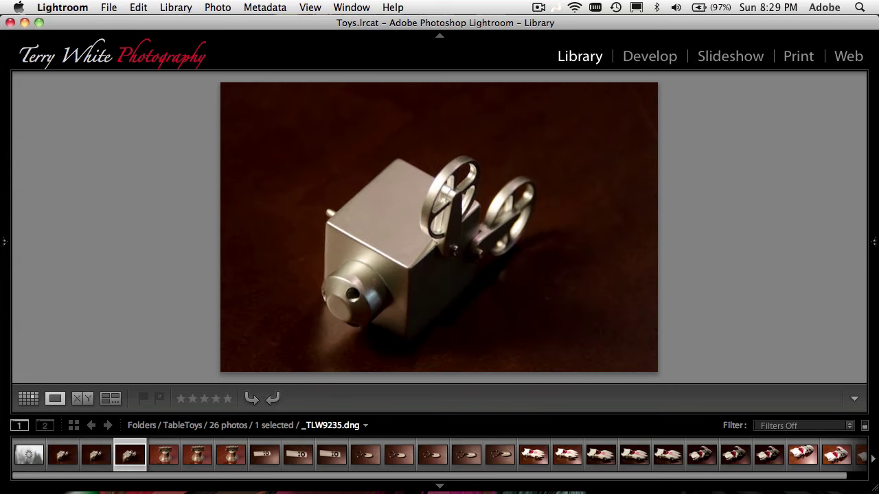
{"action": "key", "text": "Left"}
{"action": "key", "text": "Left"}
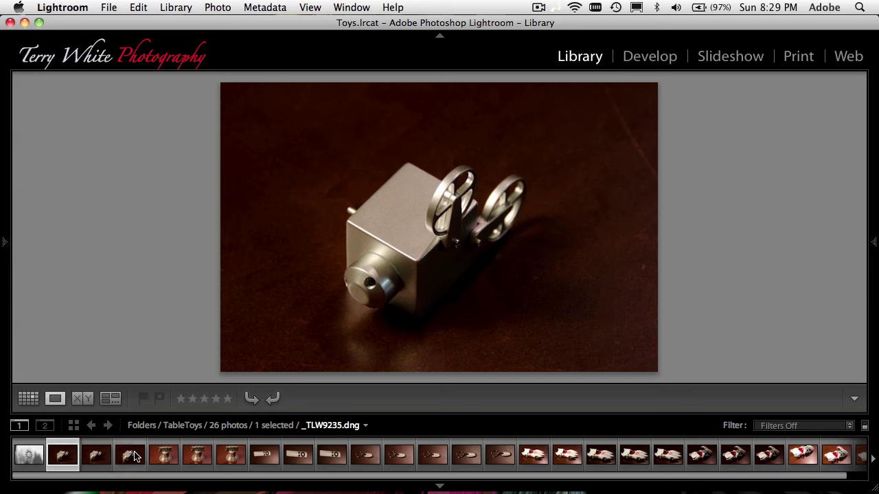
Show the three silver box toy photos together in Survey view, and compare the other two against _TLW9233 in Compare view.
{"action": "left_click", "coordinate": [135, 458], "text": "shift"}
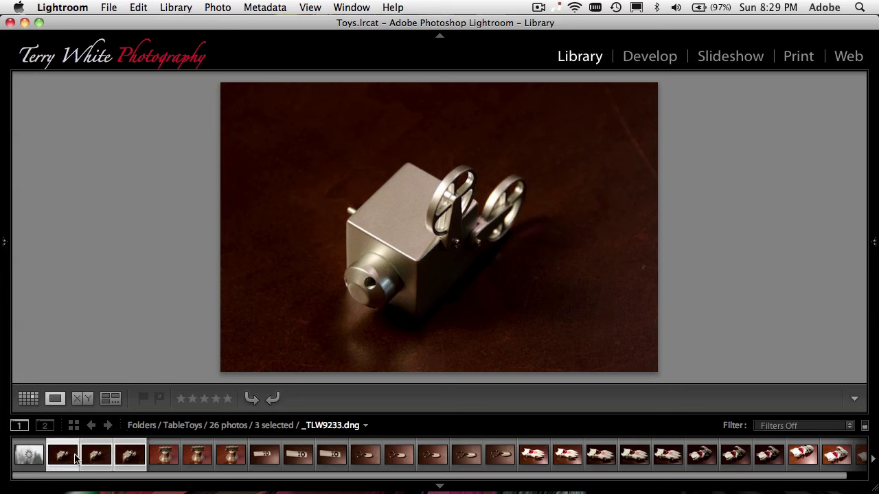
{"action": "left_click", "coordinate": [111, 400]}
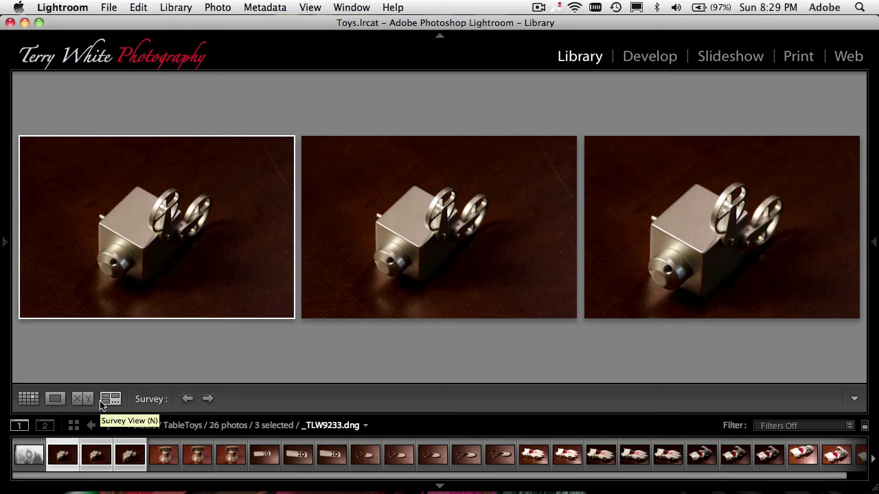
{"action": "left_click", "coordinate": [83, 401]}
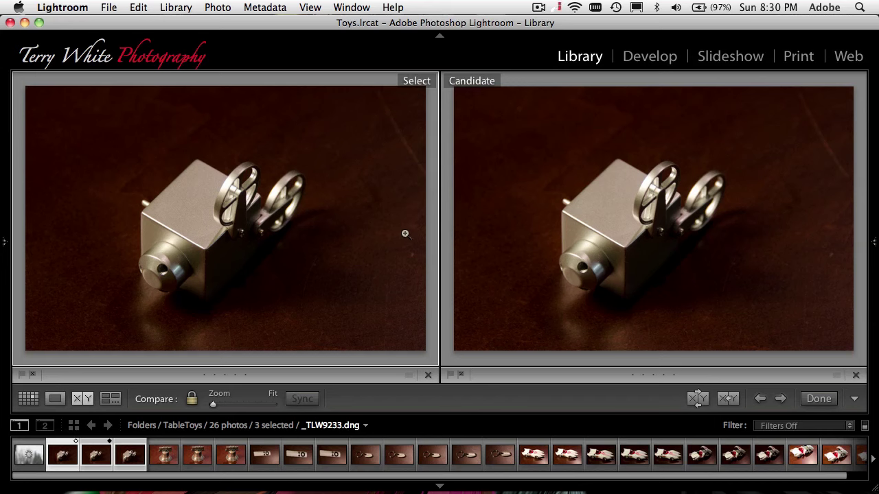
{"action": "key", "text": "Right"}
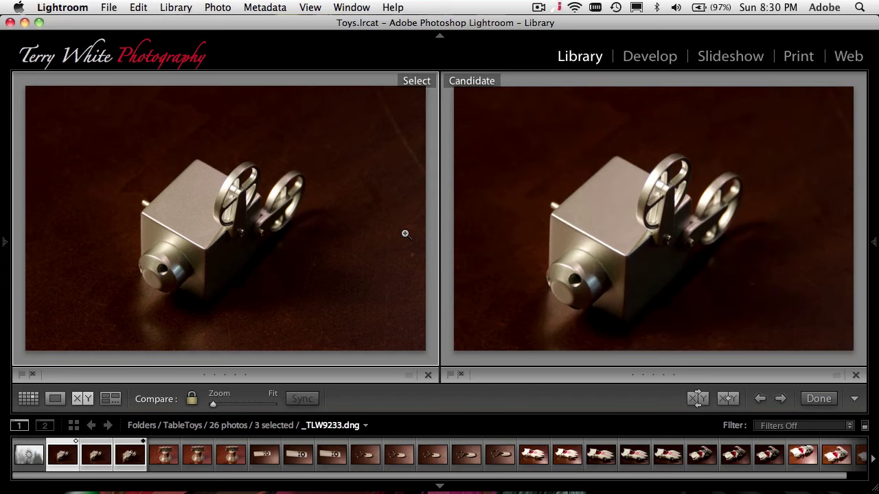
{"action": "key", "text": "Left"}
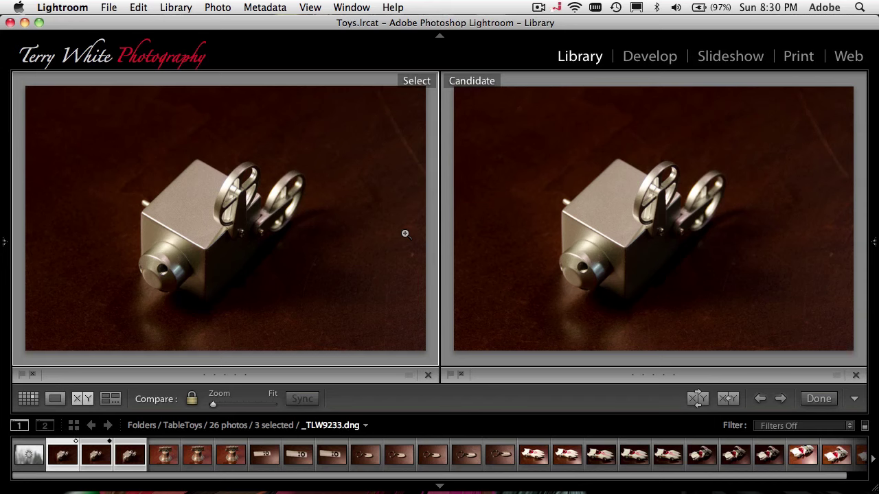
{"action": "key", "text": "Right"}
{"action": "key", "text": "Left"}
Return to the photo grid and open the silver box toy photo _TLW9233 alone in Loupe view.
{"action": "key", "text": "g"}
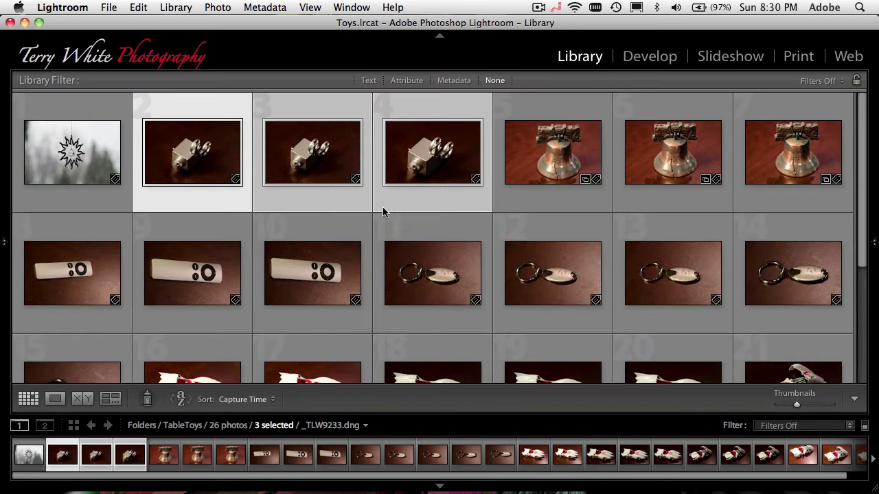
{"action": "left_click", "coordinate": [557, 166]}
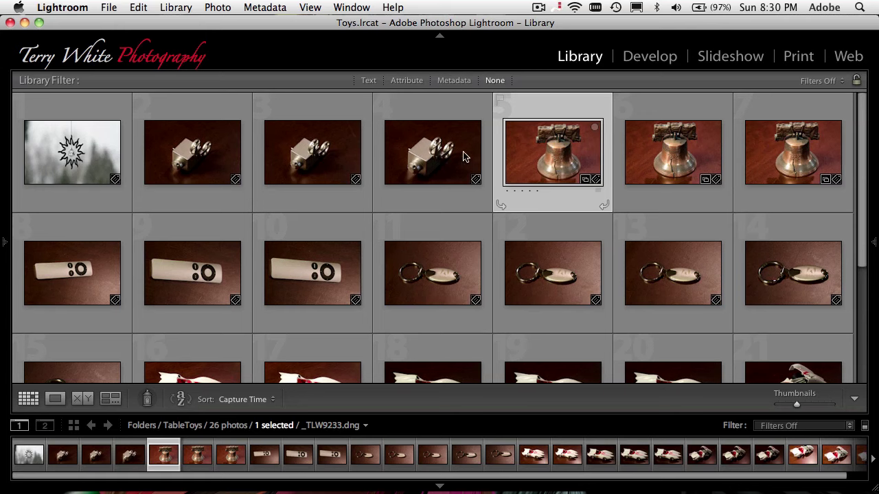
{"action": "left_click", "coordinate": [424, 163]}
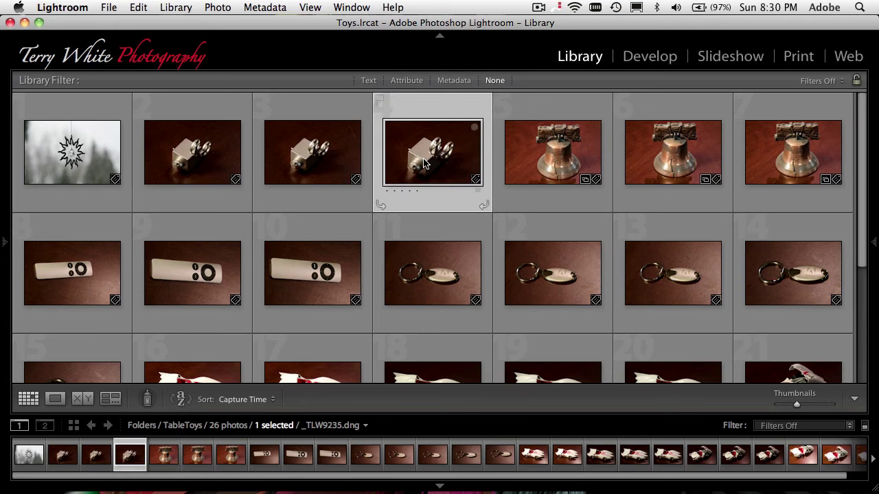
{"action": "left_click", "coordinate": [208, 164]}
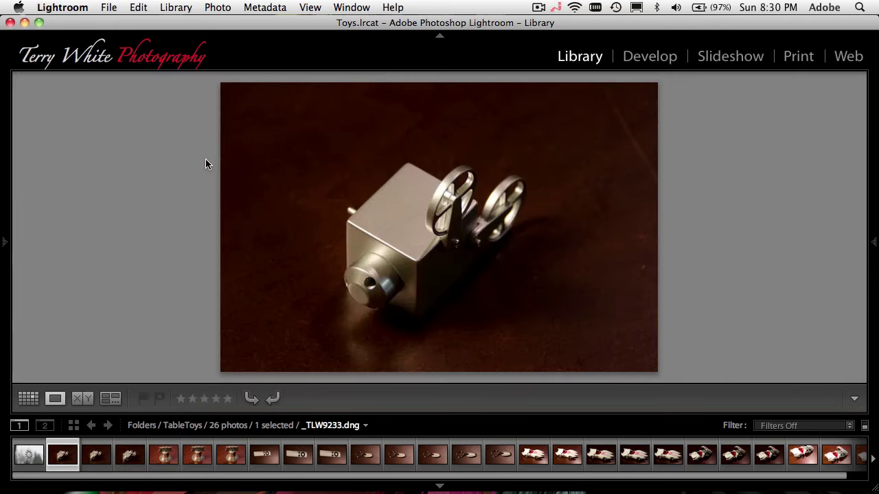
Page forward through the neighbouring silver box toy photos and return to _TLW9233.
{"action": "key", "text": "Right"}
{"action": "key", "text": "Right"}
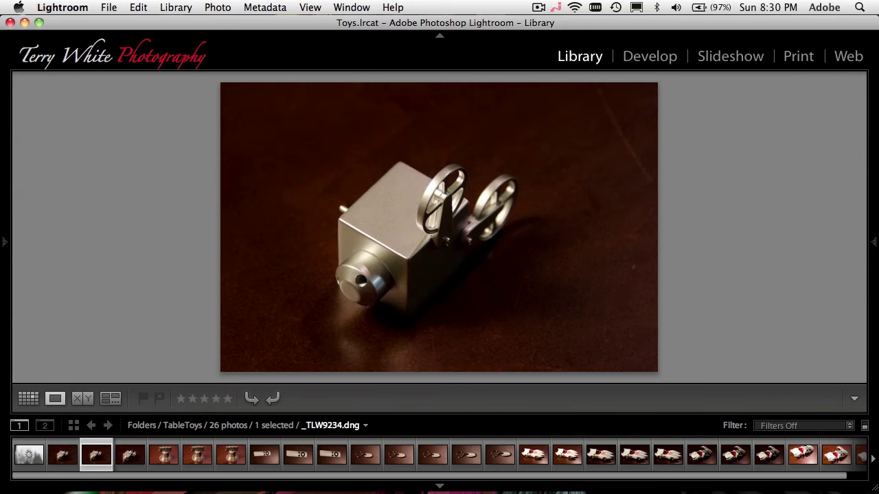
{"action": "key", "text": "Left"}
{"action": "key", "text": "Left"}
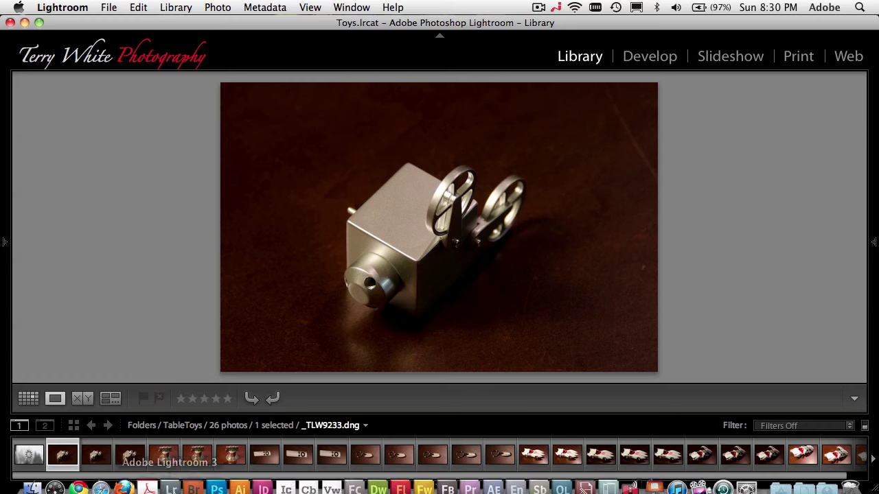
Reject the silver box toy photos _TLW9233 and _TLW9234, and flag _TLW9235 as a pick.
{"action": "key", "text": "x"}
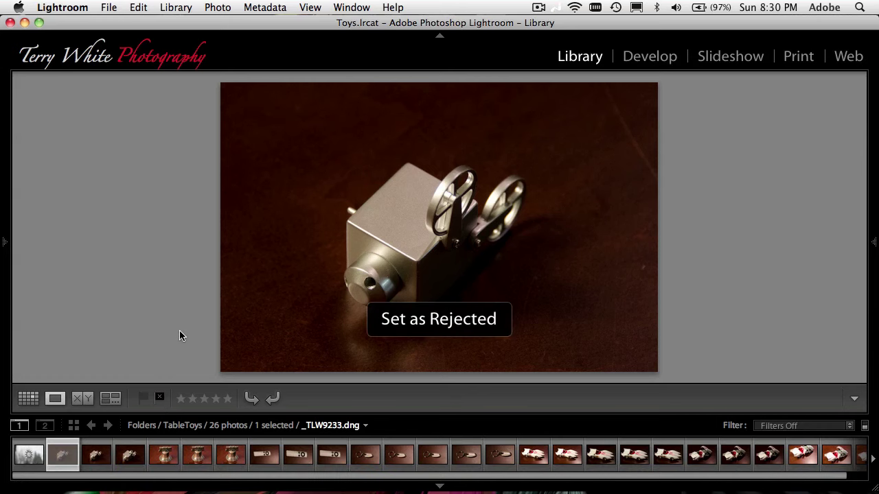
{"action": "key", "text": "Right"}
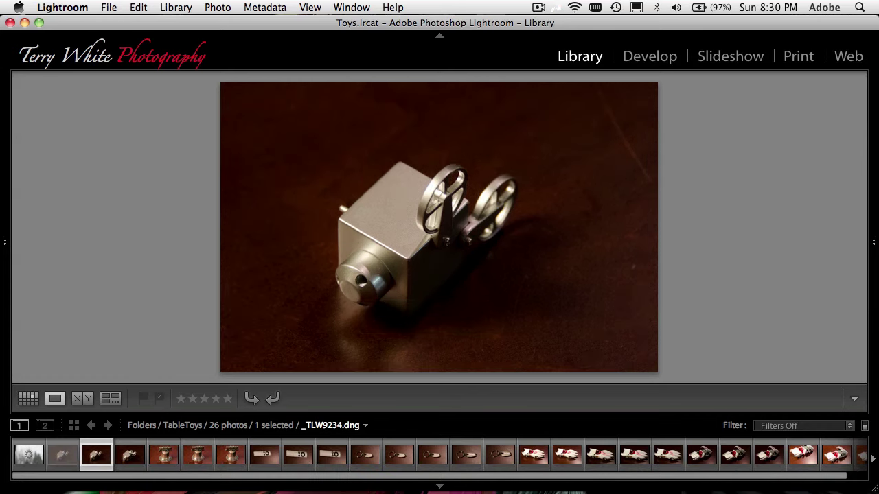
{"action": "key", "text": "x"}
{"action": "key", "text": "Right"}
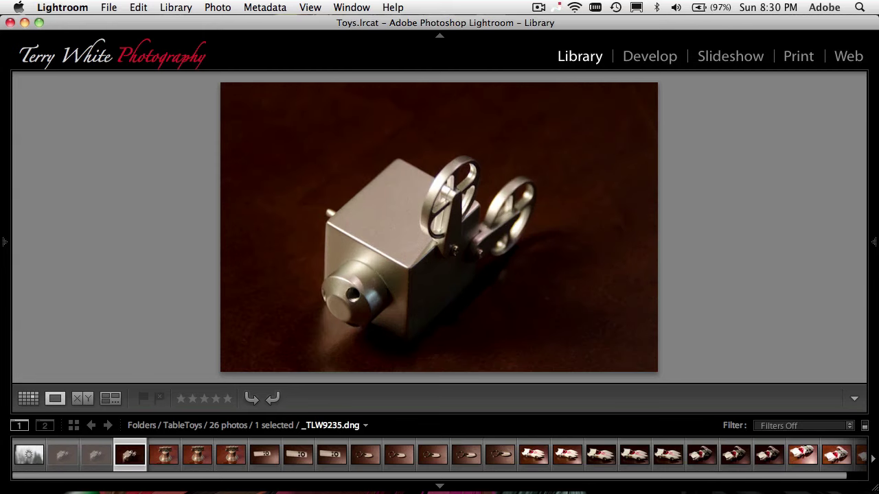
{"action": "key", "text": "p"}
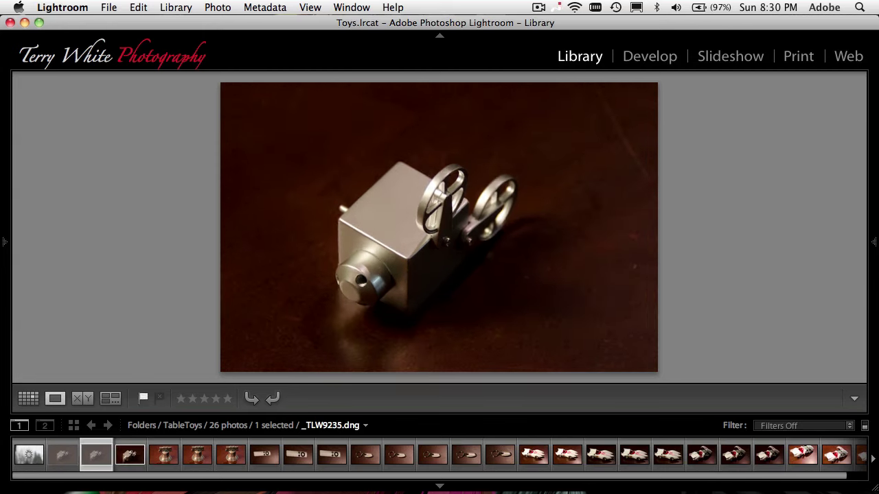
Flag the hanging sun ornament photo _TLW9230 as a pick and return to the picked silver box toy photo _TLW9235.
{"action": "key", "text": "Left"}
{"action": "key", "text": "Left"}
{"action": "key", "text": "Left"}
{"action": "key", "text": "p"}
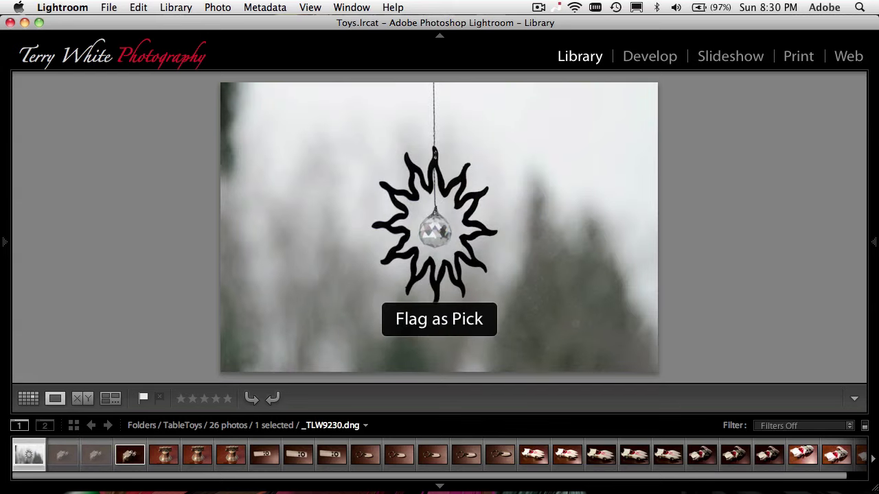
{"action": "key", "text": "Right"}
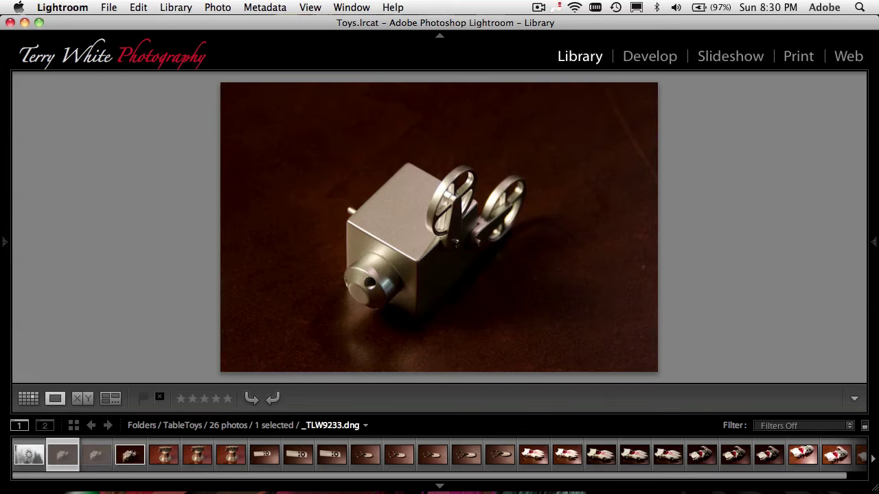
{"action": "key", "text": "Right"}
{"action": "key", "text": "Right"}
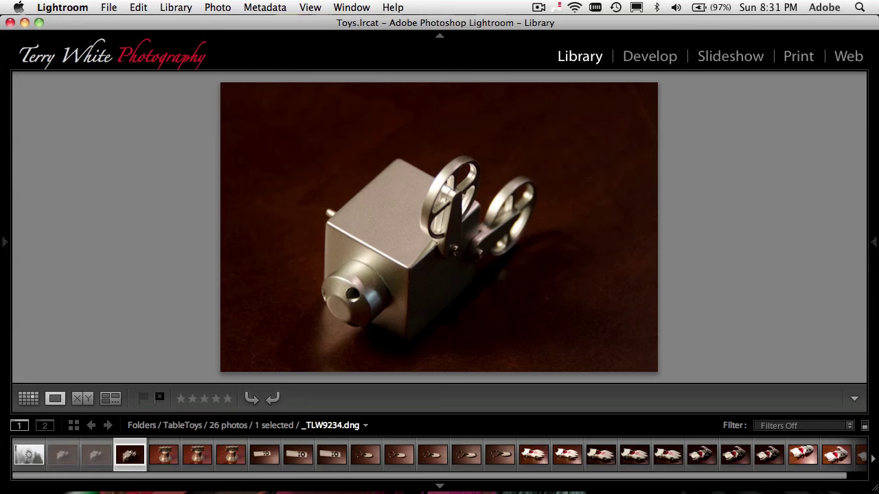
{"action": "key", "text": "p"}
Step through the three bell photos and reject the last of them, _TLW9238.
{"action": "key", "text": "Right"}
{"action": "key", "text": "Right"}
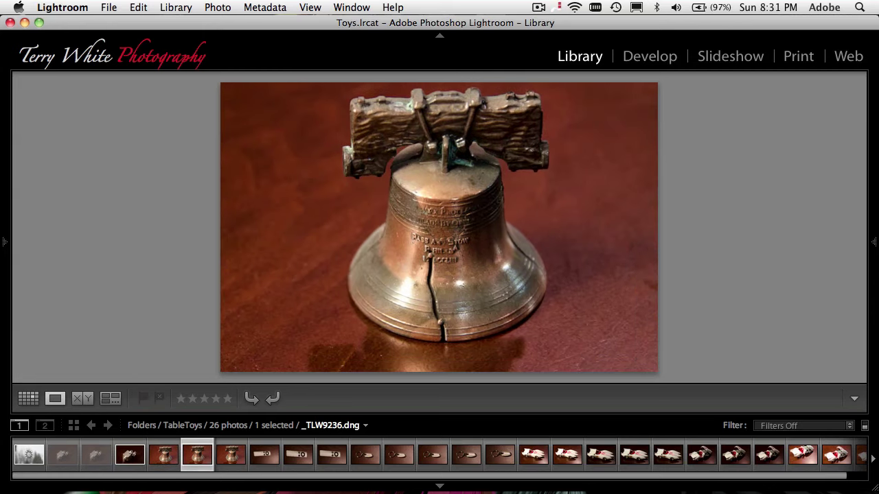
{"action": "key", "text": "Right"}
{"action": "key", "text": "Right"}
{"action": "key", "text": "Left"}
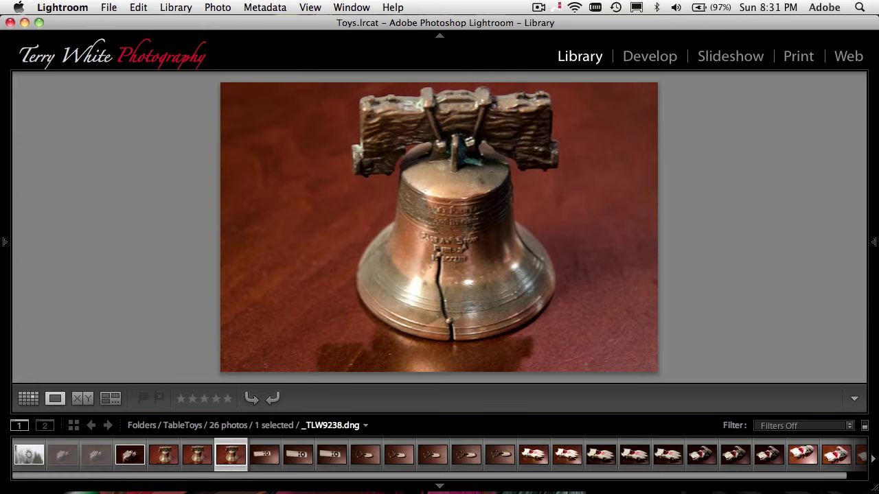
{"action": "key", "text": "x"}
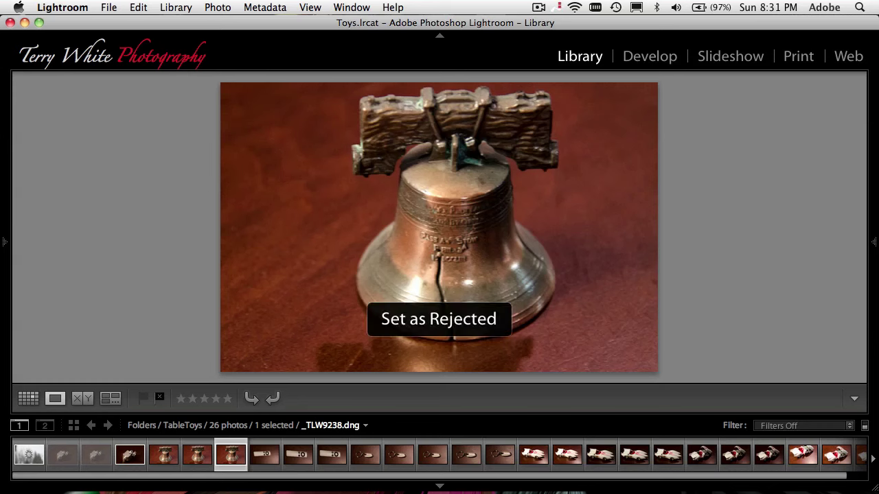
Compare the other two bell photos, reject _TLW9236 and flag _TLW9237 as a pick.
{"action": "key", "text": "Left"}
{"action": "key", "text": "Left"}
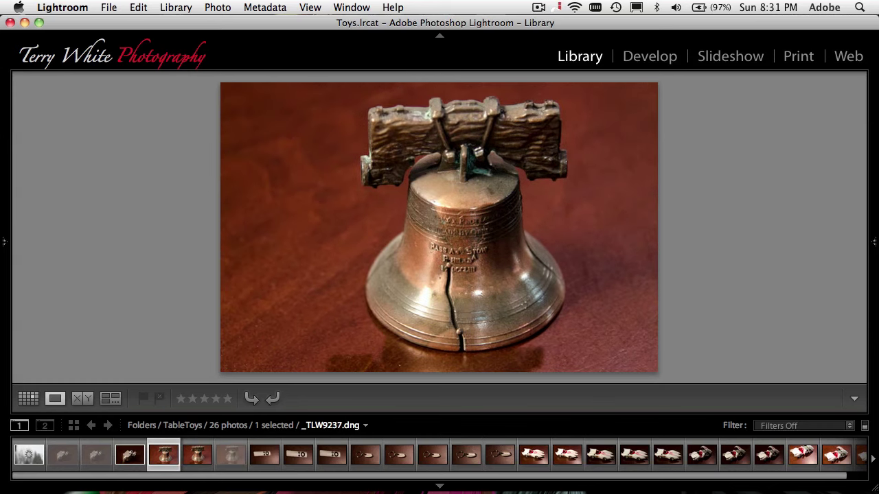
{"action": "key", "text": "Right"}
{"action": "key", "text": "Left"}
{"action": "key", "text": "x"}
{"action": "key", "text": "Right"}
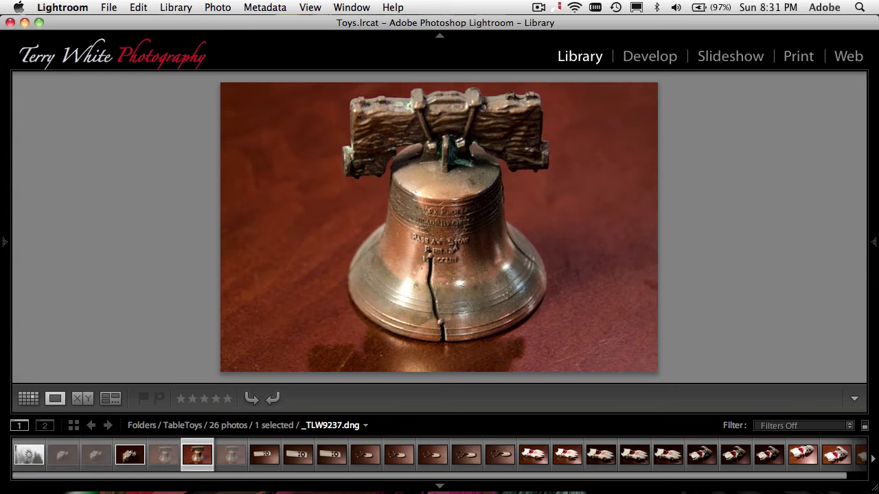
{"action": "key", "text": "Right"}
Rotate the remote control photo _TLW9240 to portrait so the remote's round control ring is at the upper end.
{"action": "key", "text": "Right"}
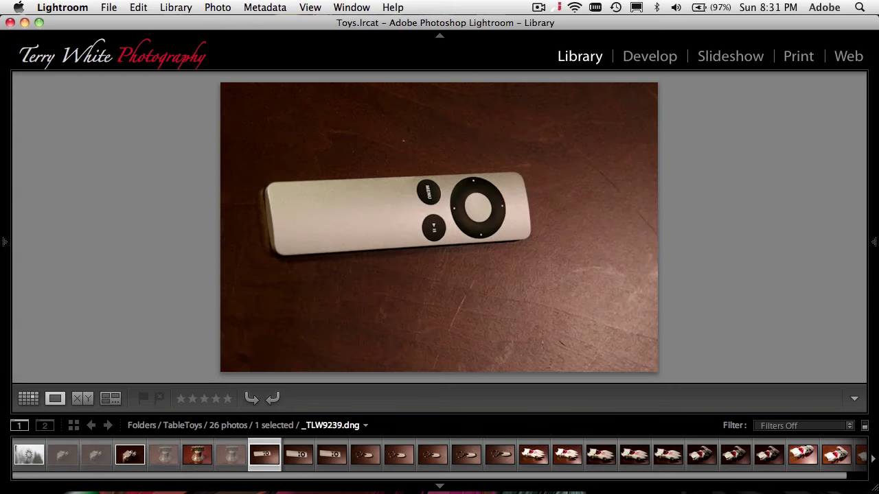
{"action": "key", "text": "Right"}
{"action": "key", "text": "Left"}
{"action": "key", "text": "Left"}
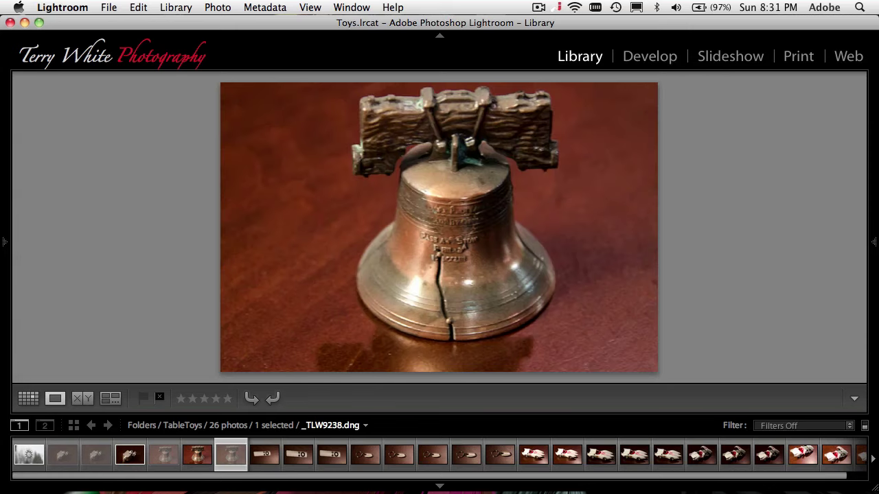
{"action": "key", "text": "Right"}
{"action": "key", "text": "Right"}
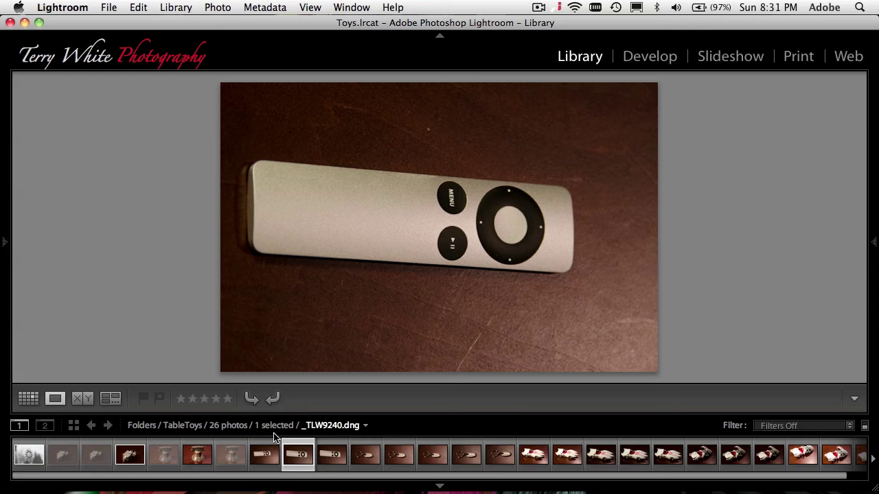
{"action": "left_click", "coordinate": [251, 400]}
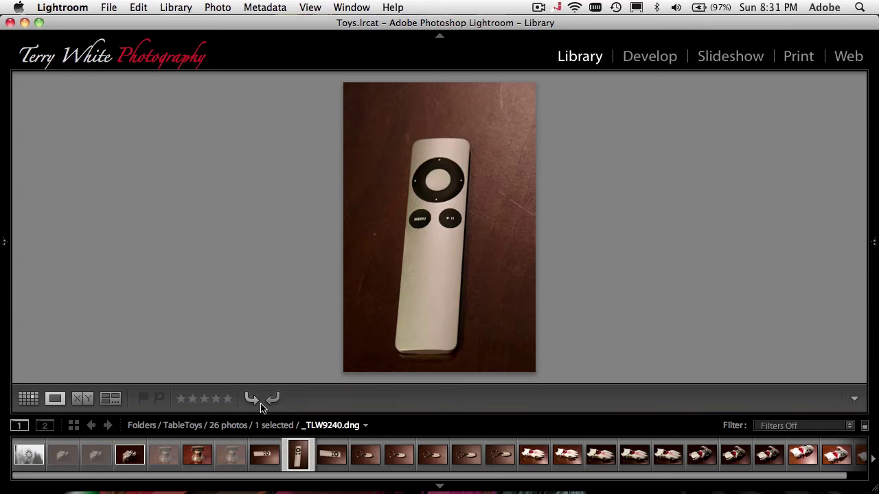
{"action": "left_click", "coordinate": [272, 400]}
{"action": "left_click", "coordinate": [272, 403]}
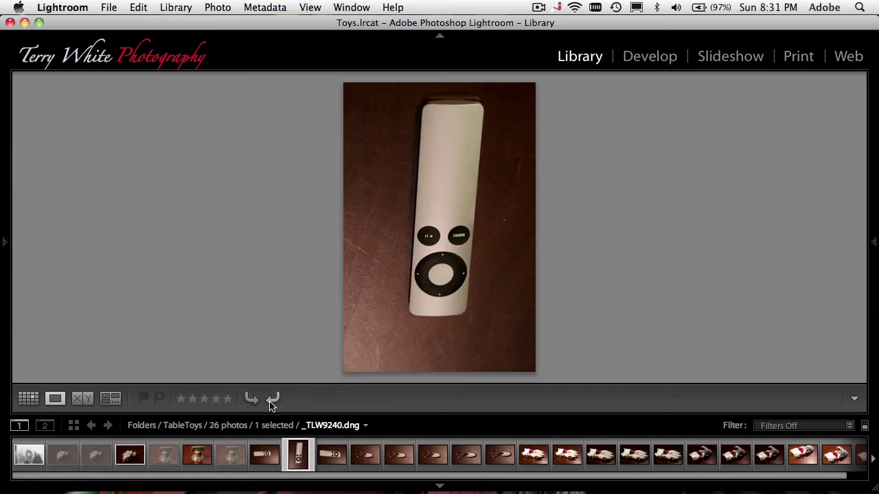
{"action": "left_click", "coordinate": [272, 404]}
{"action": "left_click", "coordinate": [272, 404]}
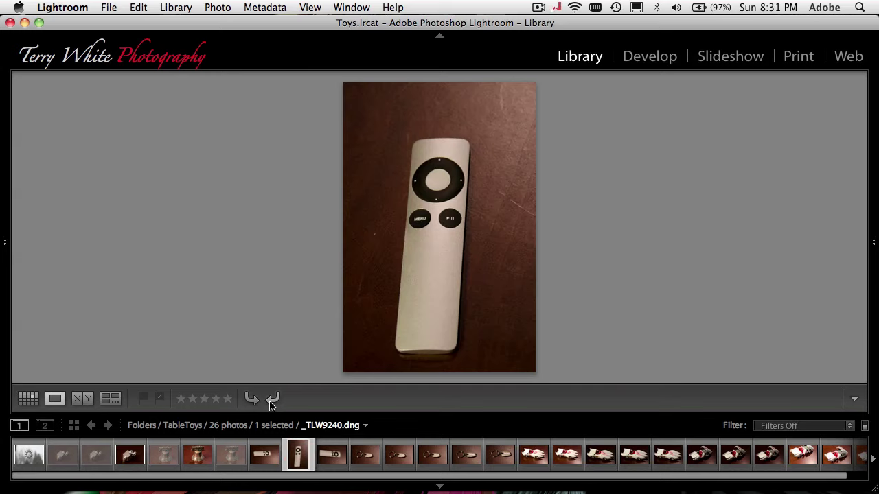
Reject the remote control photo _TLW9239 and flag _TLW9240 and _TLW9241 as picks.
{"action": "key", "text": "Right"}
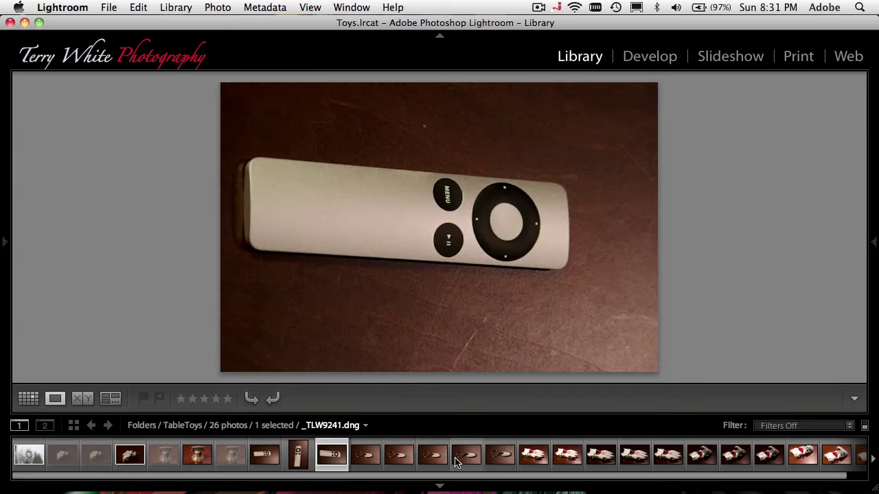
{"action": "key", "text": "Right"}
{"action": "key", "text": "Left"}
{"action": "key", "text": "Left"}
{"action": "key", "text": "Left"}
{"action": "key", "text": "x"}
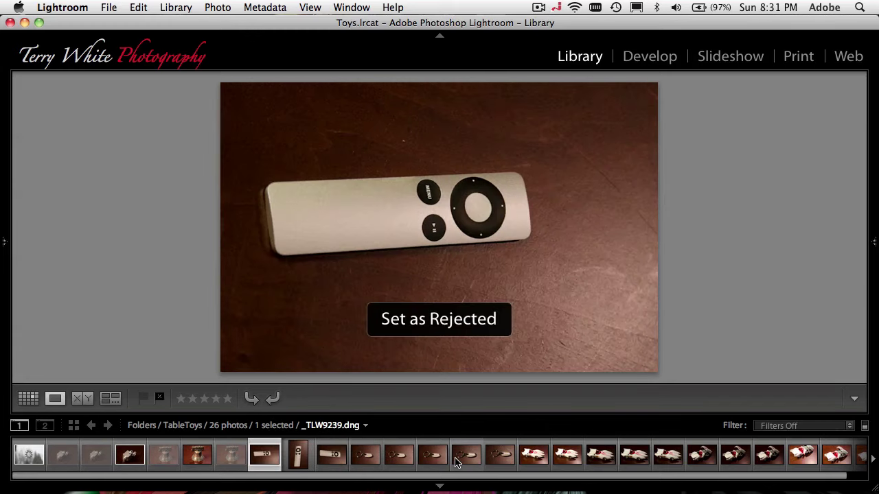
{"action": "key", "text": "p"}
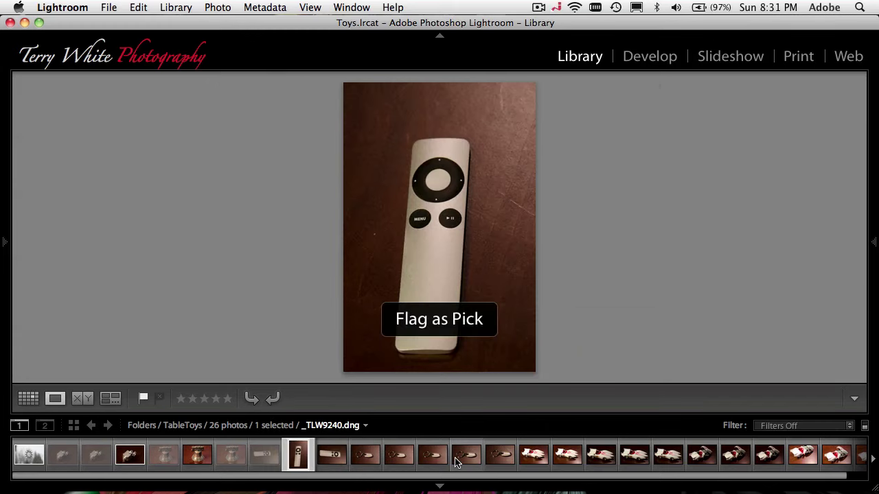
{"action": "key", "text": "Right"}
{"action": "key", "text": "p"}
{"action": "key", "text": "Right"}
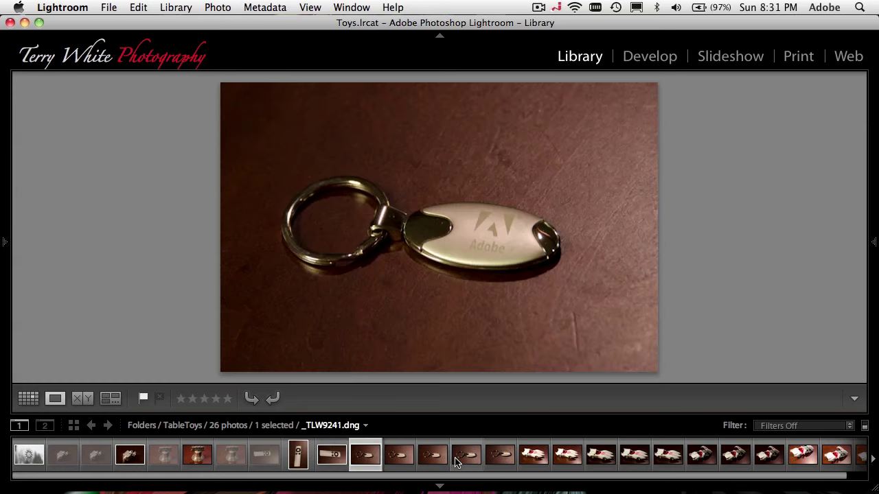
Reject the Adobe keychain photo _TLW9243 and flag _TLW9242 as a pick.
{"action": "key", "text": "Right"}
{"action": "key", "text": "x"}
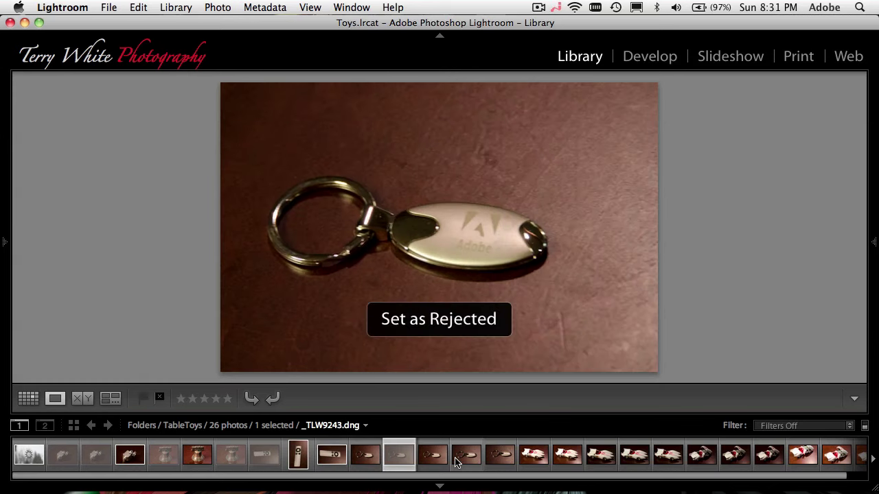
{"action": "key", "text": "Left"}
{"action": "key", "text": "p"}
{"action": "key", "text": "Right"}
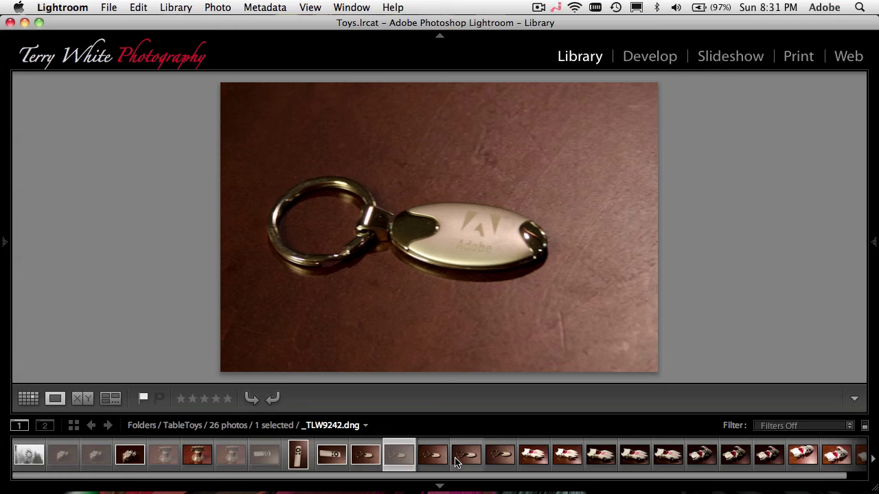
Reject the remaining three Adobe keychain photos, from _TLW9244 to _TLW9246.
{"action": "key", "text": "Right"}
{"action": "key", "text": "x"}
{"action": "key", "text": "Right"}
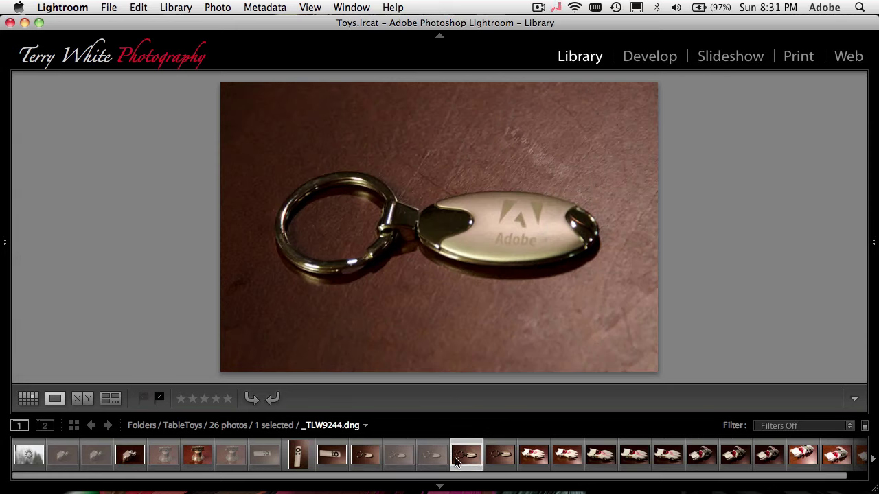
{"action": "key", "text": "x"}
{"action": "key", "text": "Right"}
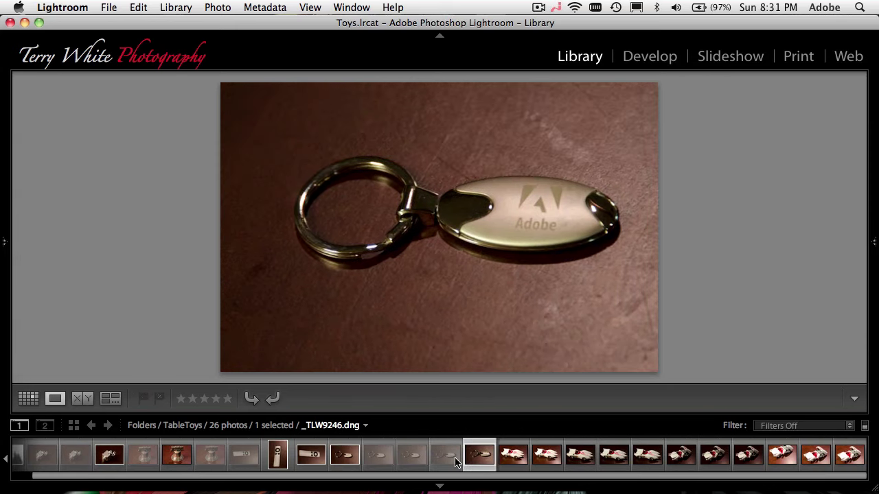
{"action": "key", "text": "x"}
Reject the first two white race car photos, _TLW9252 and _TLW9253.
{"action": "key", "text": "Right"}
{"action": "key", "text": "x"}
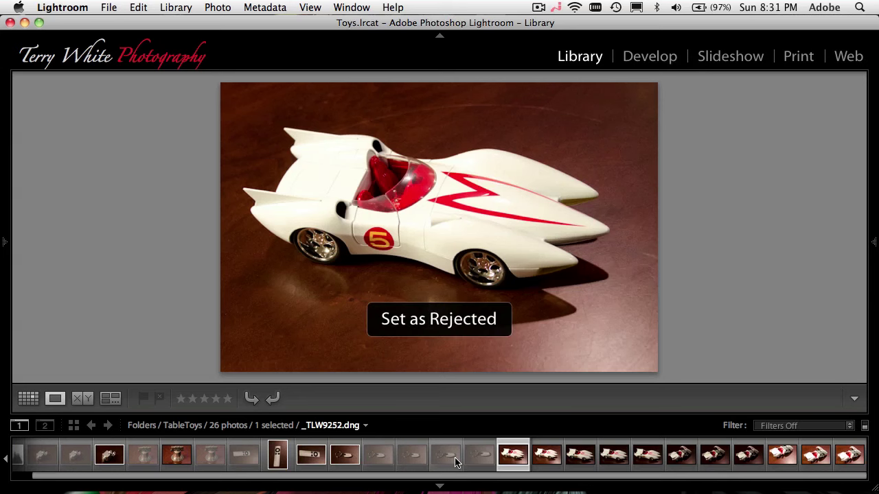
{"action": "key", "text": "Right"}
{"action": "key", "text": "x"}
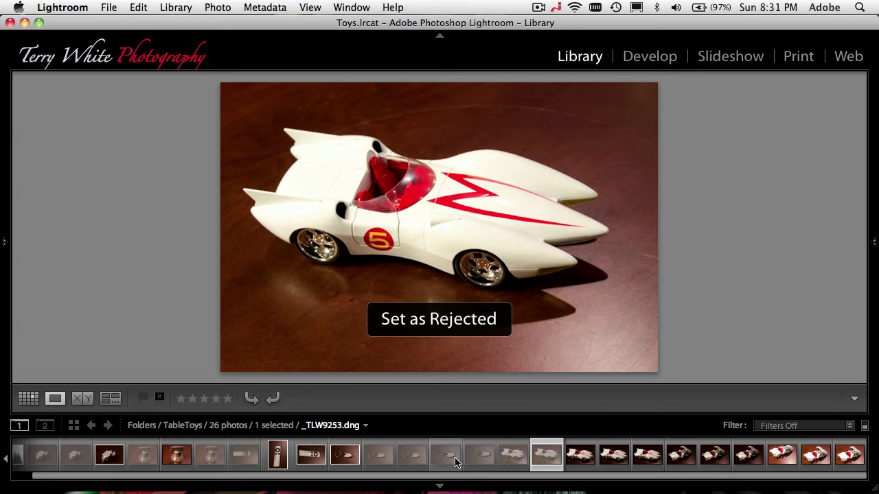
{"action": "key", "text": "Right"}
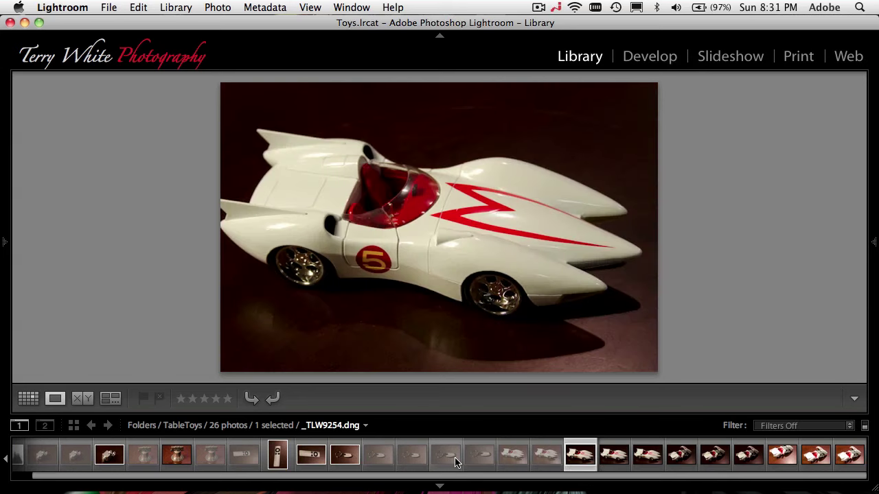
Flag the race car photo _TLW9254 as a pick and reject _TLW9255 and the photo following it.
{"action": "key", "text": "p"}
{"action": "key", "text": "Right"}
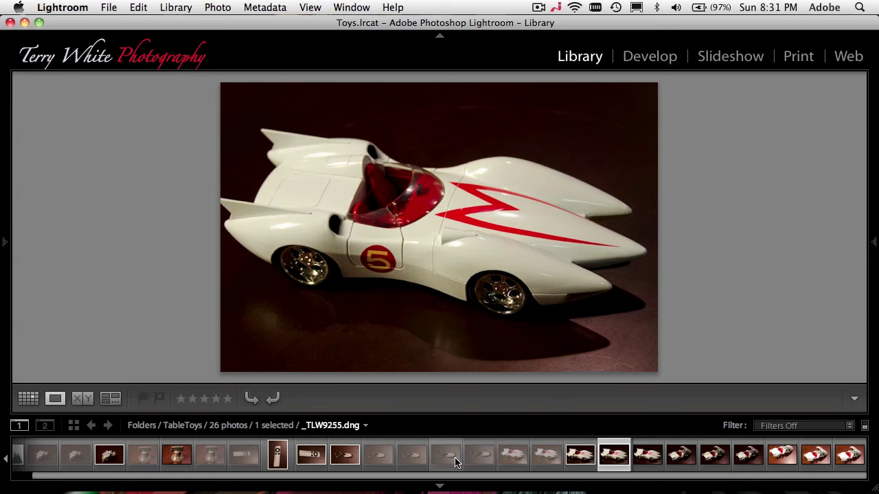
{"action": "key", "text": "x"}
{"action": "key", "text": "Right"}
{"action": "key", "text": "x"}
{"action": "key", "text": "Right"}
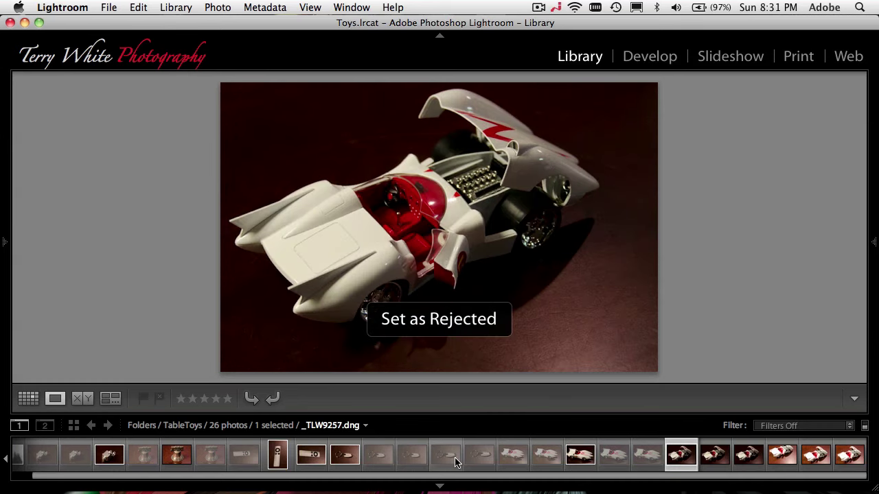
Reject the open-hood race car photo _TLW9257 and flag the near-identical photo right after it as a pick.
{"action": "key", "text": "Right"}
{"action": "key", "text": "Left"}
{"action": "key", "text": "x"}
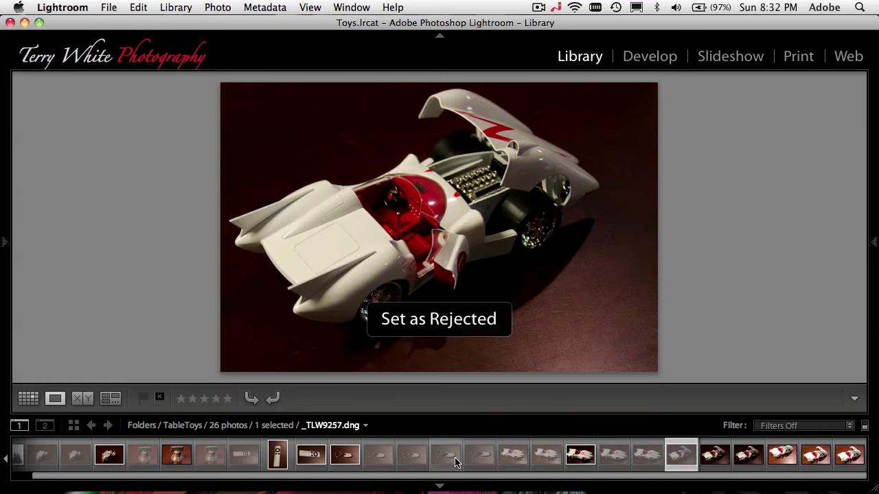
{"action": "key", "text": "Right"}
{"action": "key", "text": "p"}
{"action": "key", "text": "Right"}
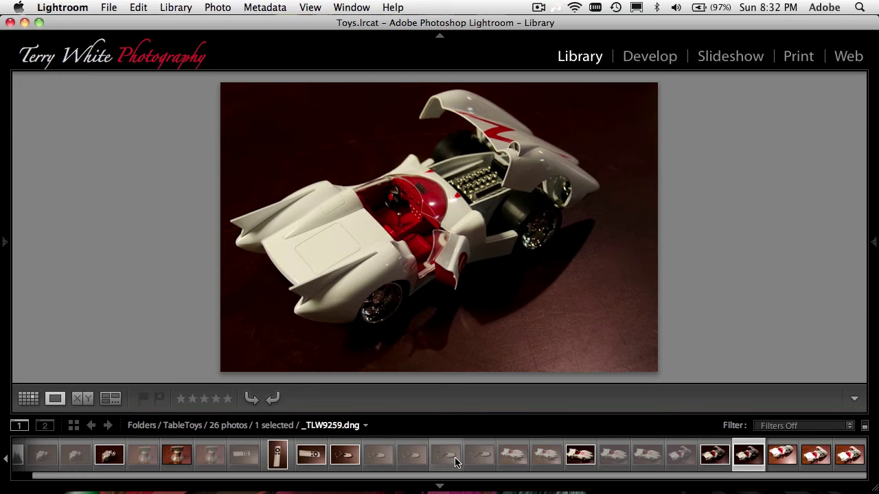
Reject the open-hood race car photos _TLW9259 and _TLW9260.
{"action": "key", "text": "x"}
{"action": "key", "text": "Right"}
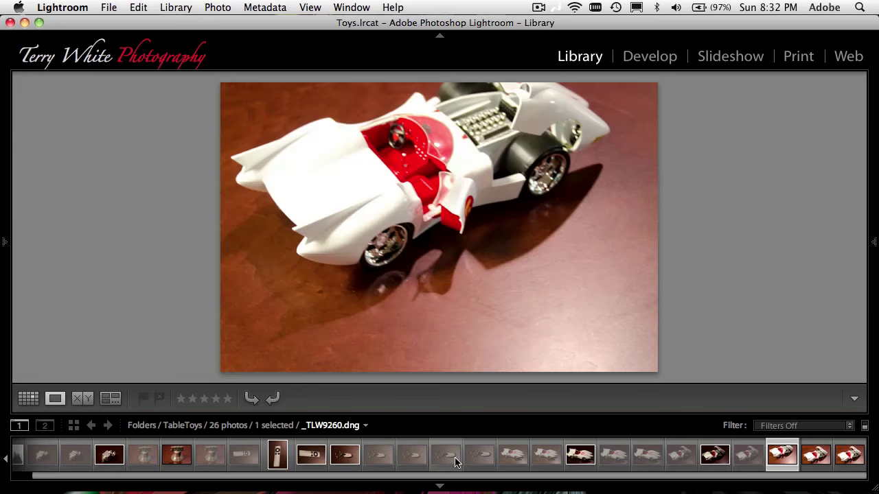
{"action": "key", "text": "x"}
{"action": "key", "text": "Right"}
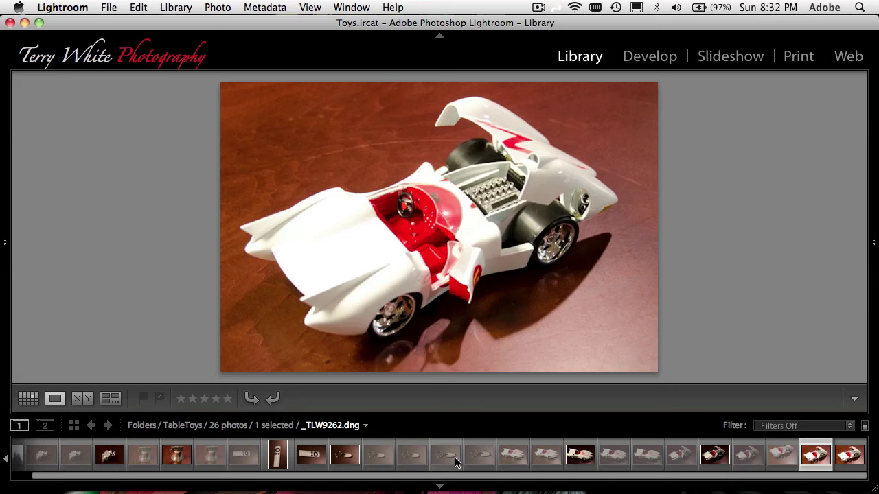
Reject the last two open-hood race car photos, _TLW9262 and _TLW9263.
{"action": "key", "text": "x"}
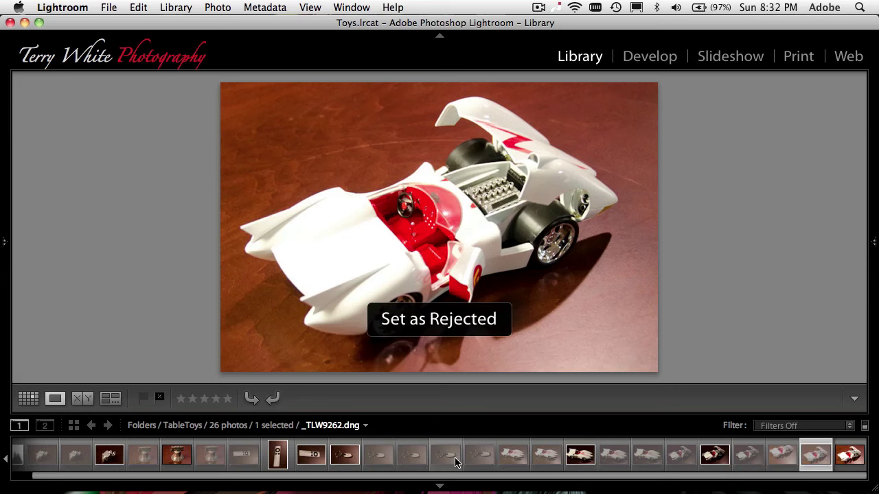
{"action": "key", "text": "Right"}
{"action": "key", "text": "x"}
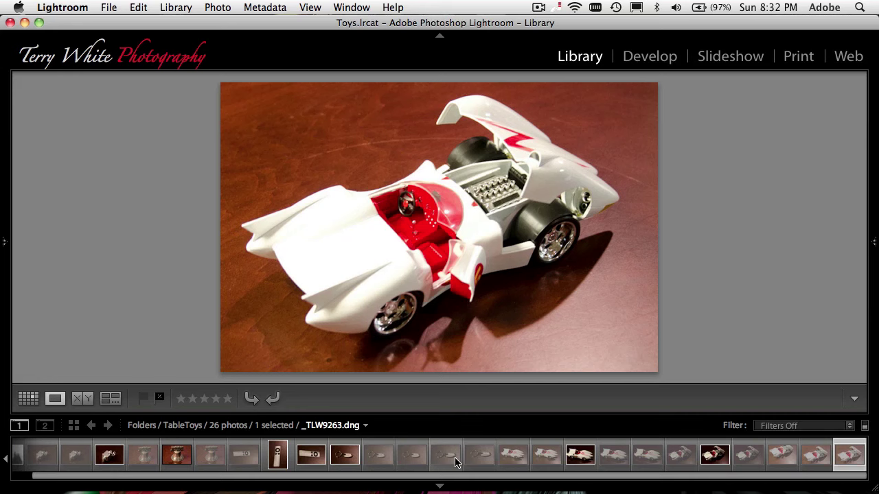
Return to the photo grid, review only the rejected photos using a flag filter, and clear the filter.
{"action": "key", "text": "g"}
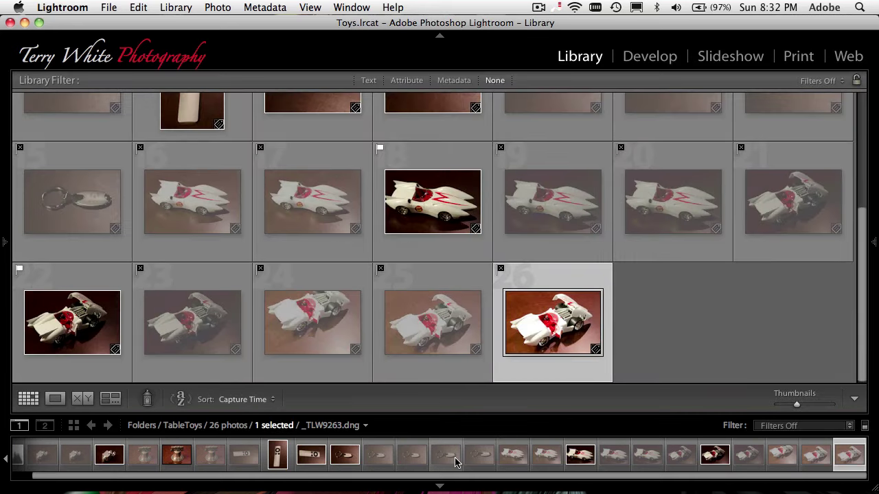
{"action": "scroll", "coordinate": [519, 165], "scroll_direction": "up", "scroll_amount": 5}
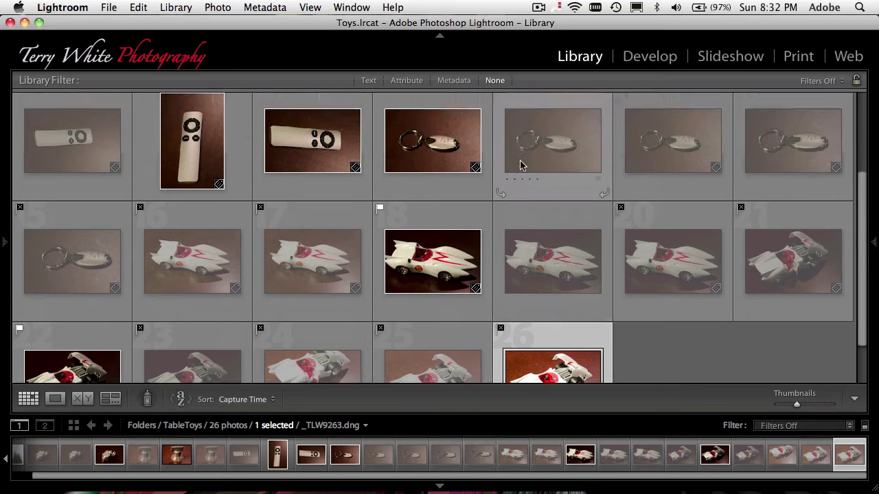
{"action": "scroll", "coordinate": [520, 164], "scroll_direction": "down", "scroll_amount": 5}
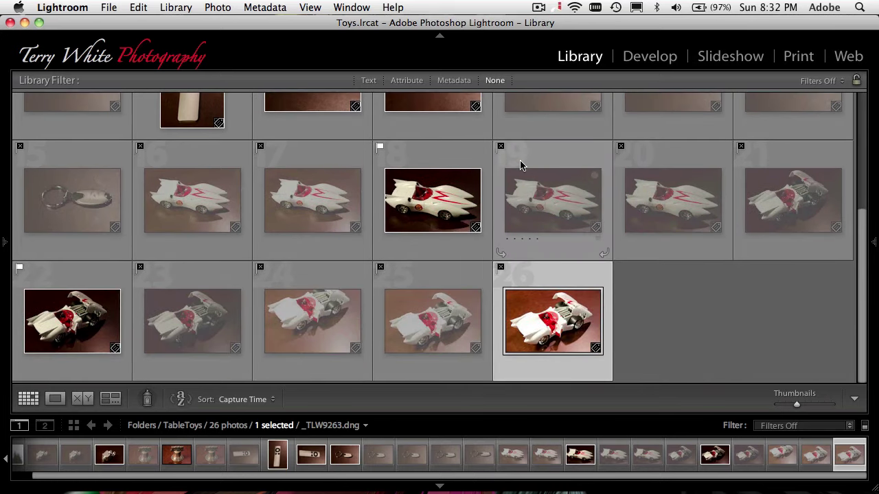
{"action": "scroll", "coordinate": [520, 165], "scroll_direction": "up", "scroll_amount": 5}
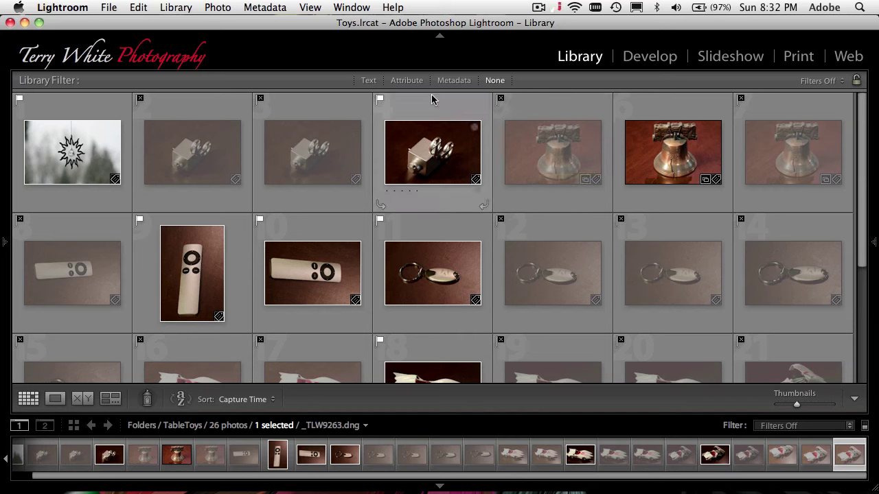
{"action": "left_click", "coordinate": [408, 80]}
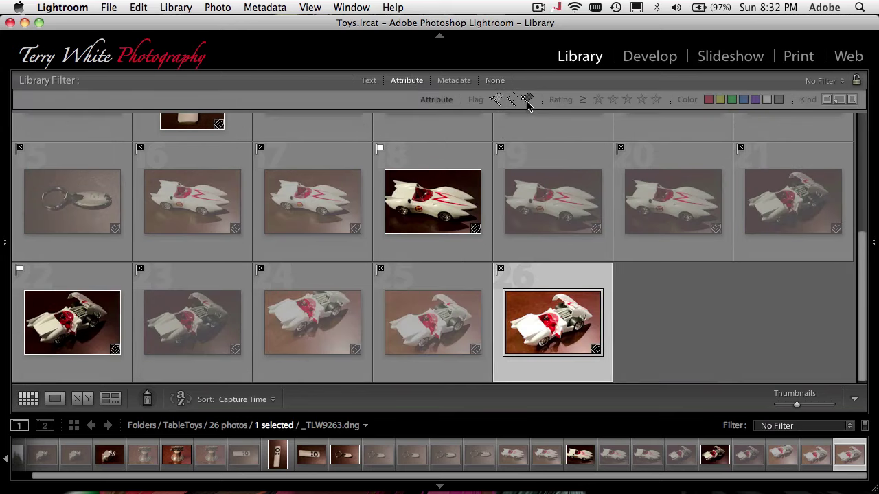
{"action": "left_click", "coordinate": [527, 101]}
{"action": "scroll", "coordinate": [564, 275], "scroll_direction": "up", "scroll_amount": 3}
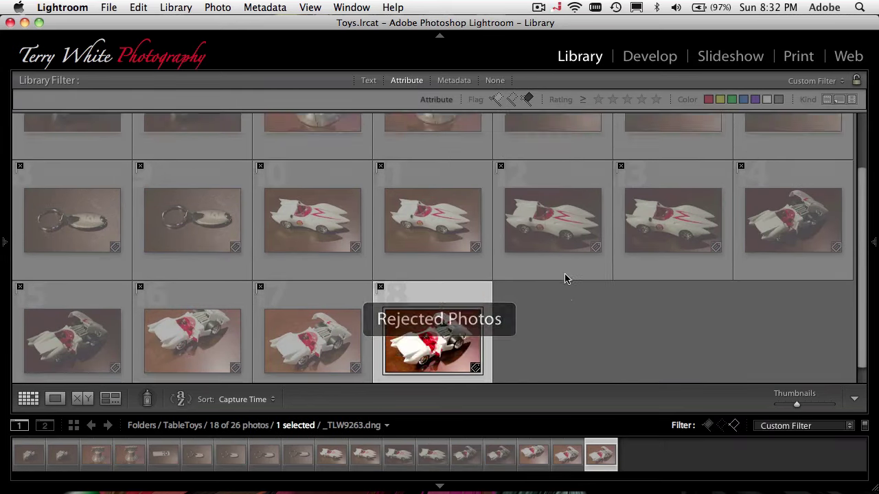
{"action": "scroll", "coordinate": [565, 278], "scroll_direction": "down", "scroll_amount": 1}
{"action": "scroll", "coordinate": [564, 278], "scroll_direction": "up", "scroll_amount": 3}
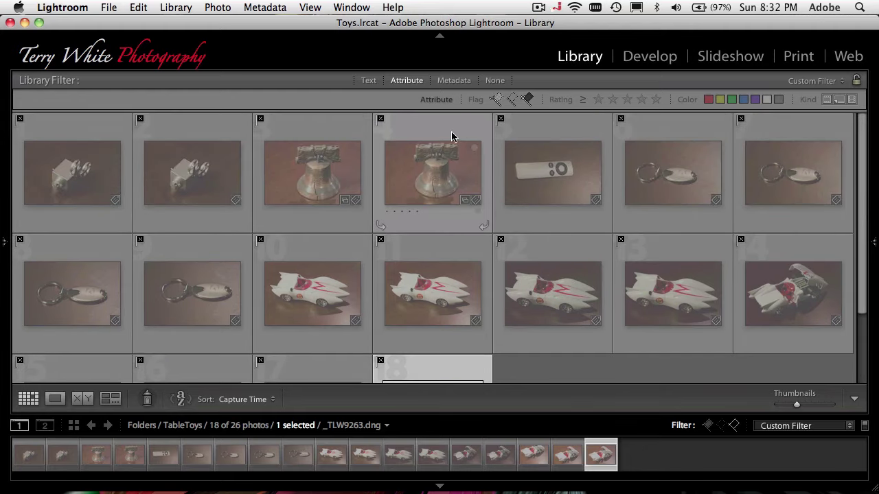
{"action": "left_click", "coordinate": [406, 81]}
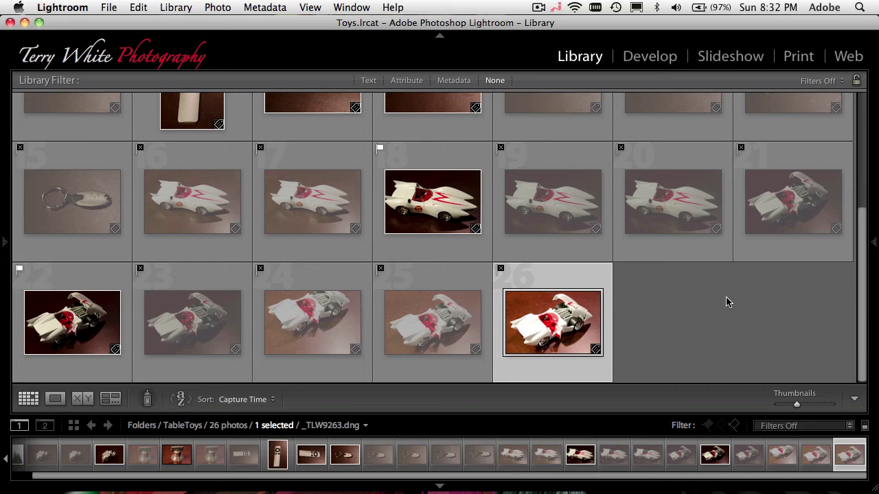
Delete all the rejected photos so only the remaining toy photos stay in the TableToys folder.
{"action": "key", "text": "super+BackSpace"}
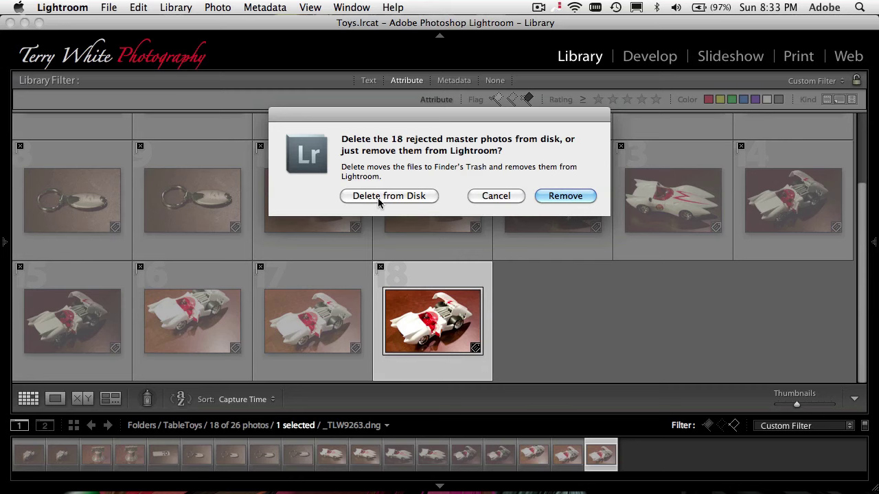
{"action": "key", "text": "Return"}
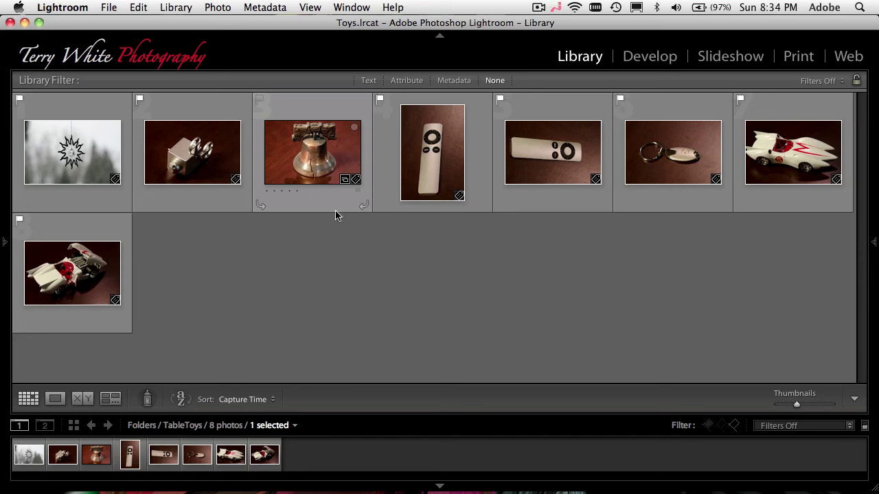
Crop the hanging sun ornament photo _TLW9230 tightly around the ornament to about 2868 x 1899 pixels, keeping the original aspect ratio.
{"action": "left_click", "coordinate": [173, 238]}
{"action": "left_click", "coordinate": [79, 161]}
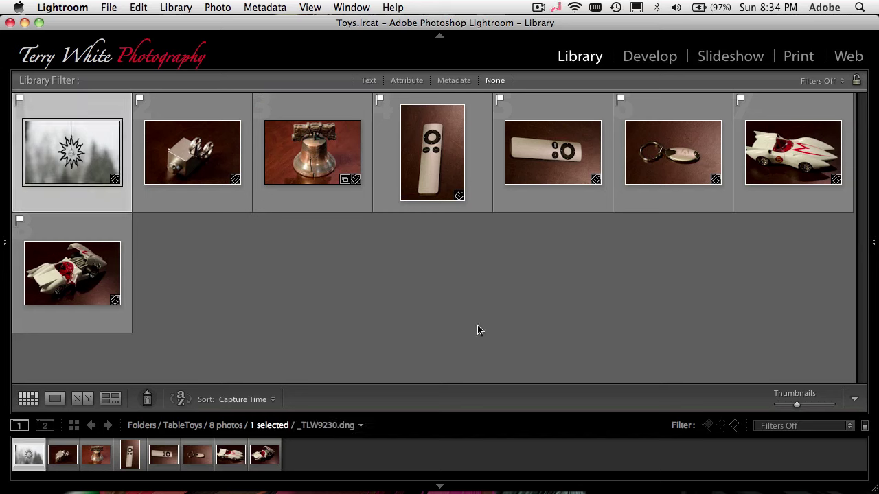
{"action": "left_click", "coordinate": [654, 59]}
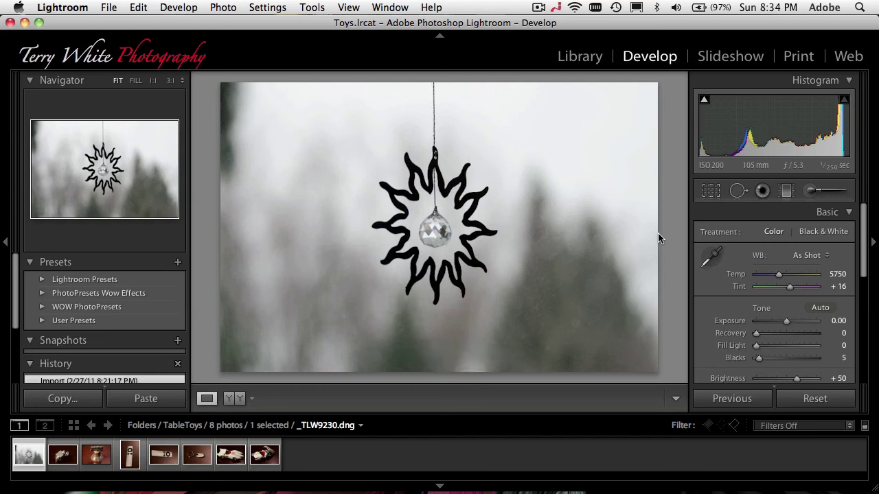
{"action": "left_click", "coordinate": [711, 194]}
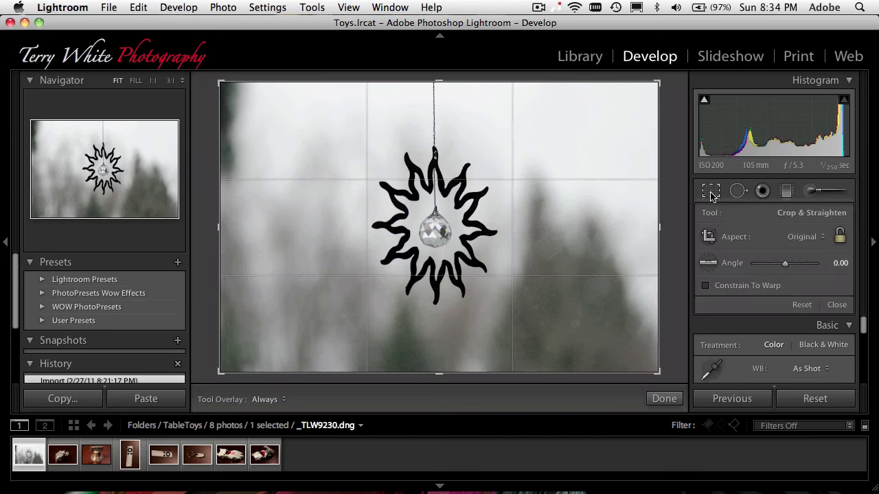
{"action": "left_click", "coordinate": [839, 238]}
{"action": "left_click_drag", "start_coordinate": [221, 83], "coordinate": [269, 115]}
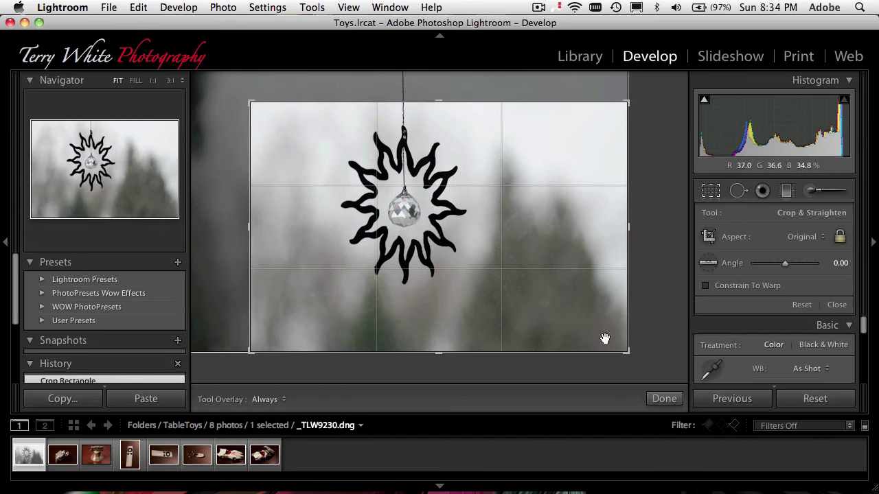
{"action": "left_click_drag", "start_coordinate": [620, 350], "coordinate": [584, 336]}
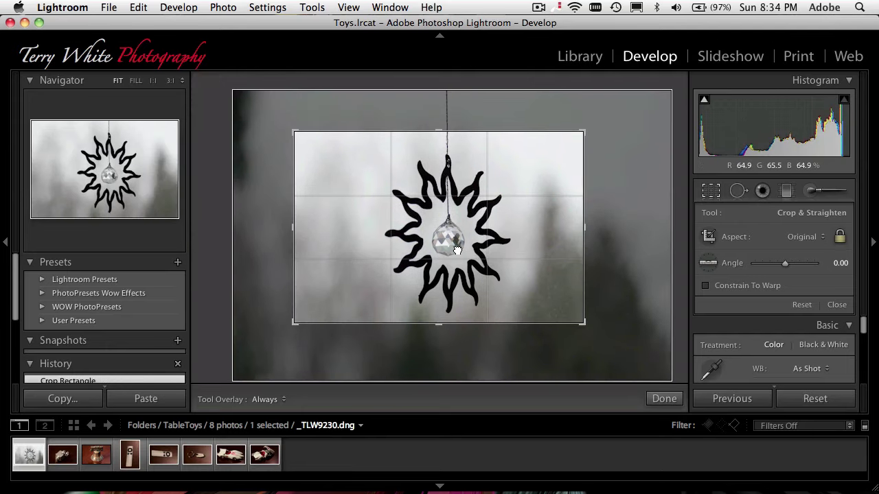
{"action": "left_click_drag", "start_coordinate": [463, 254], "coordinate": [445, 231]}
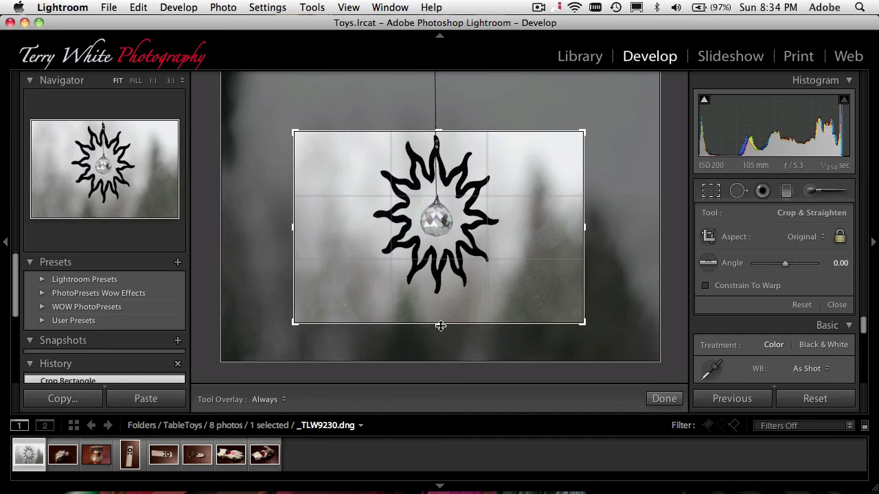
{"action": "left_click_drag", "start_coordinate": [441, 324], "coordinate": [440, 316]}
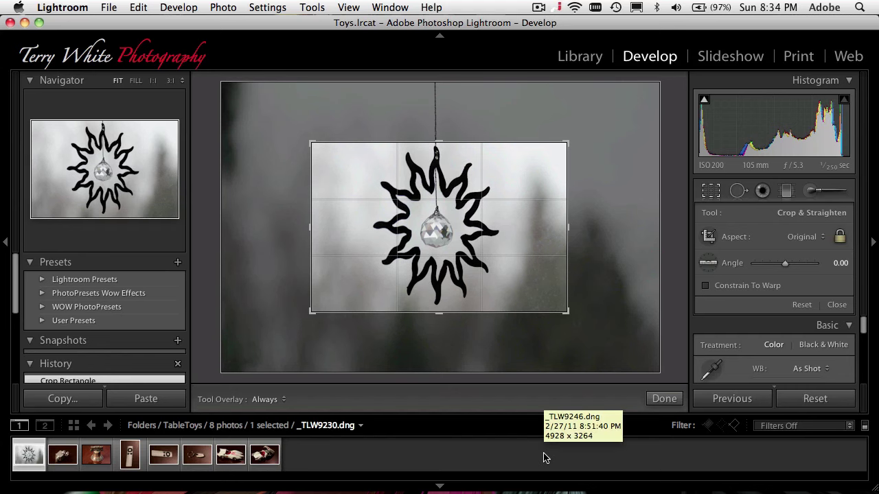
{"action": "left_click", "coordinate": [664, 399]}
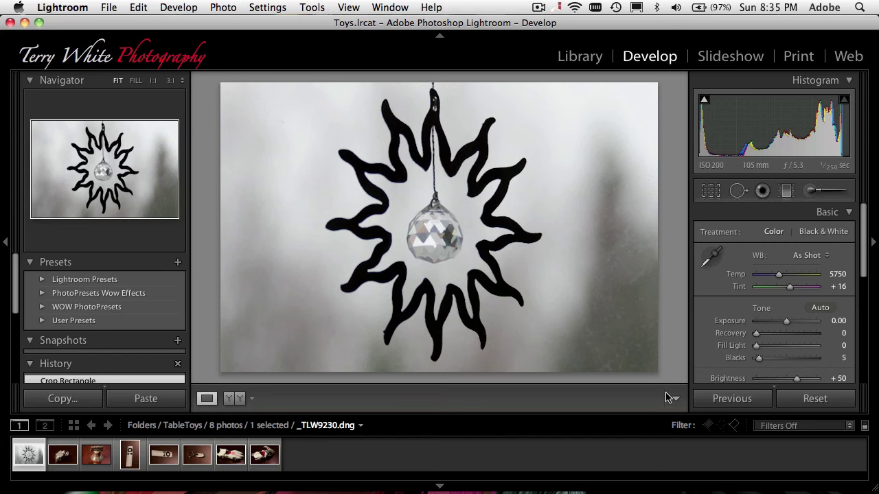
Check the sun ornament's crop by reopening its crop overlay and viewing the cropped photo in the Library grid.
{"action": "left_click", "coordinate": [713, 195]}
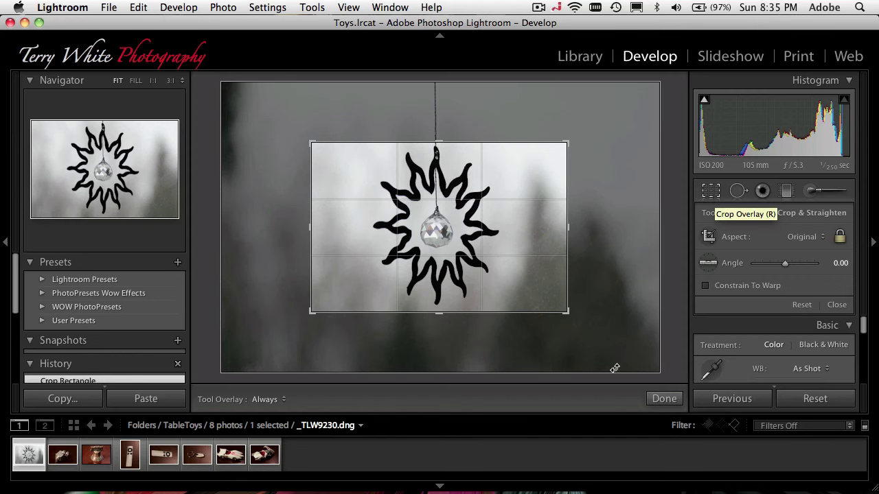
{"action": "left_click", "coordinate": [664, 399]}
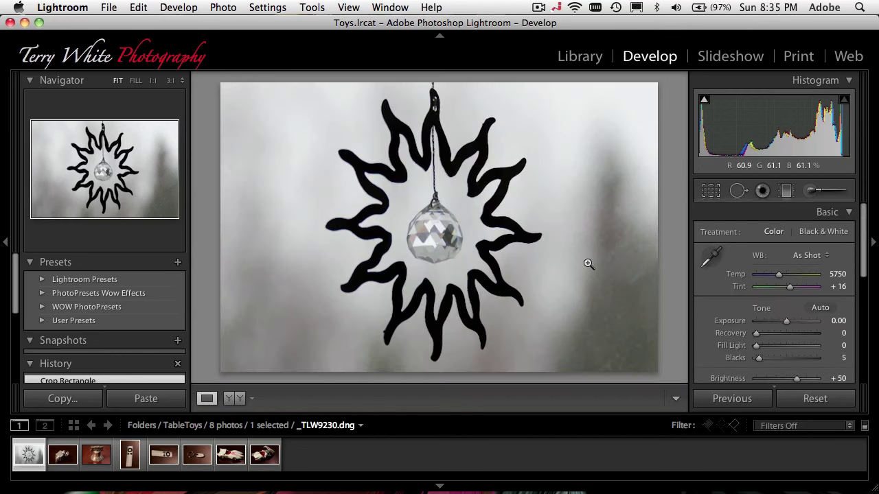
{"action": "left_click", "coordinate": [569, 61]}
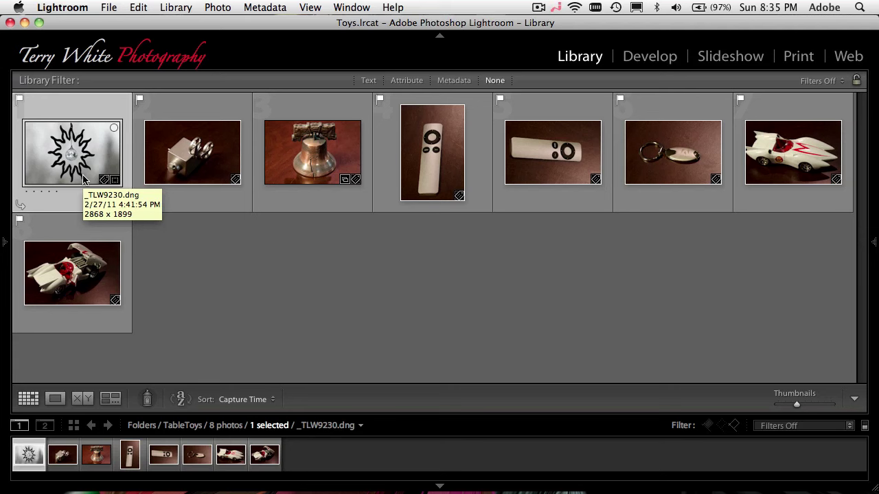
Open the silver box toy photo _TLW9235 in Develop and set its exposure to +0.45.
{"action": "left_click", "coordinate": [167, 167]}
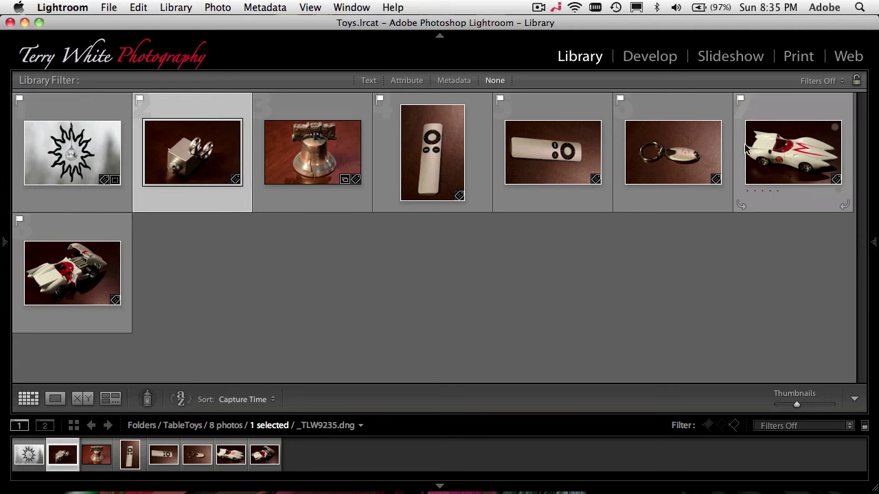
{"action": "left_click", "coordinate": [651, 59]}
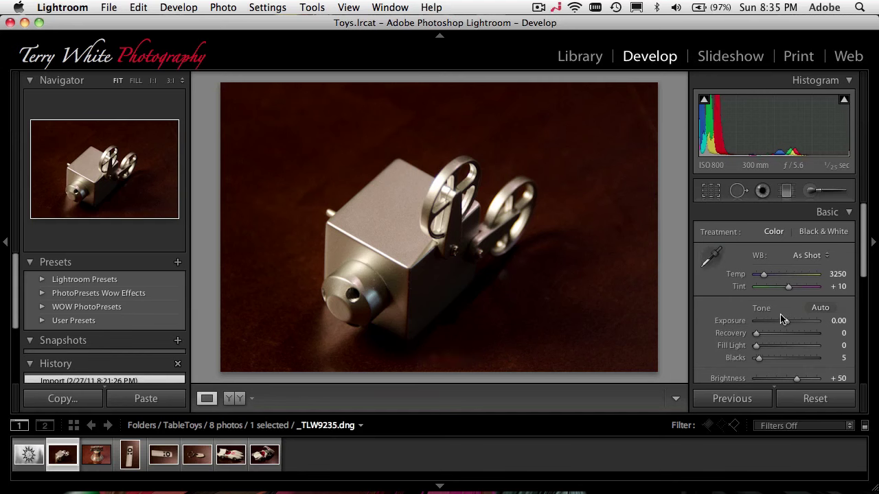
{"action": "left_click_drag", "start_coordinate": [787, 325], "coordinate": [791, 324]}
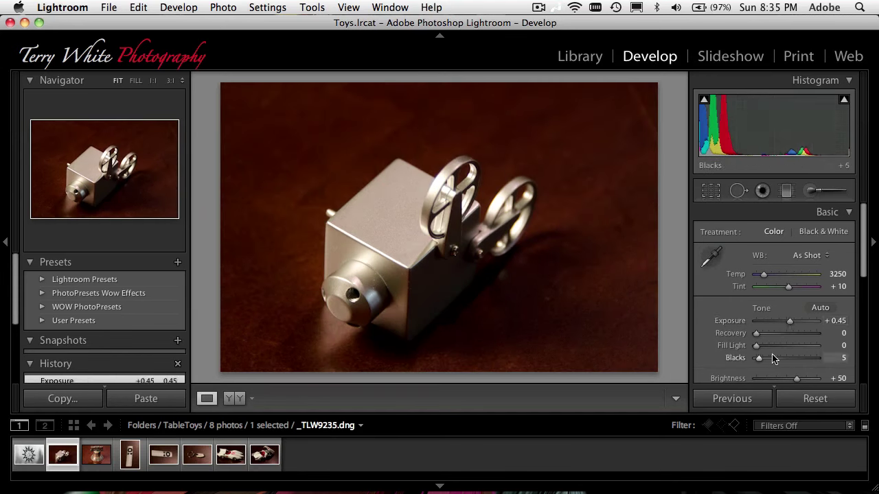
Sharpen the silver toy photo with Amount 48 and Detail 44, checking the toy's edges in the detail preview.
{"action": "scroll", "coordinate": [773, 357], "scroll_direction": "down", "scroll_amount": 5}
{"action": "scroll", "coordinate": [772, 357], "scroll_direction": "down", "scroll_amount": 3}
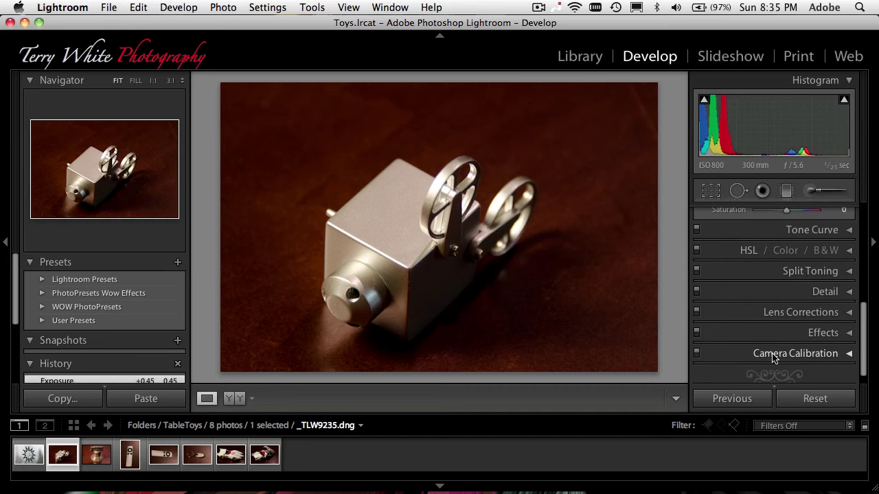
{"action": "left_click", "coordinate": [849, 292]}
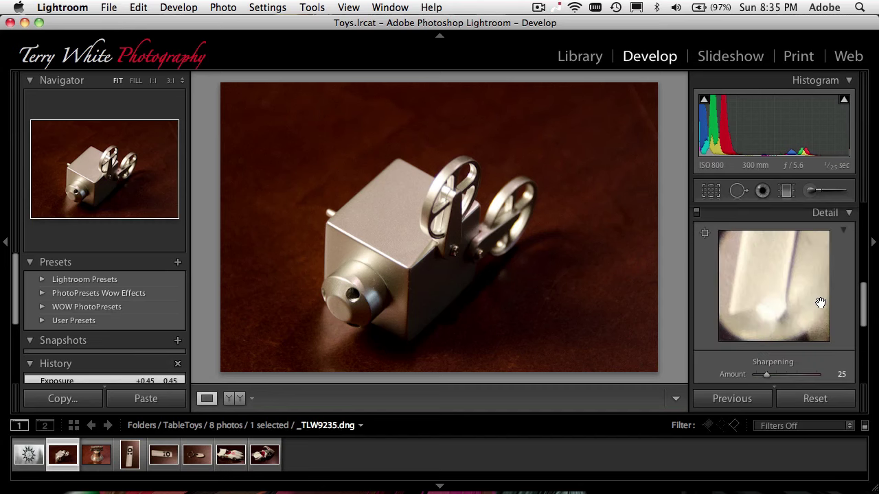
{"action": "scroll", "coordinate": [818, 302], "scroll_direction": "down", "scroll_amount": 3}
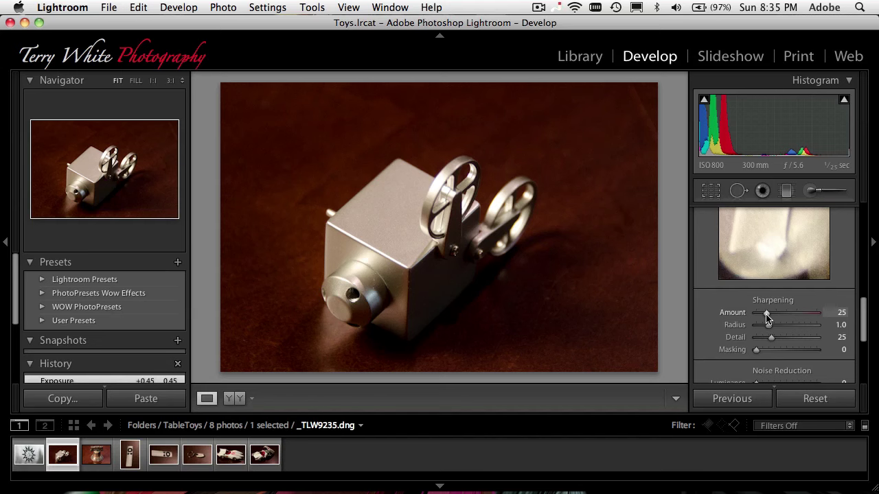
{"action": "left_click_drag", "start_coordinate": [767, 316], "coordinate": [783, 342]}
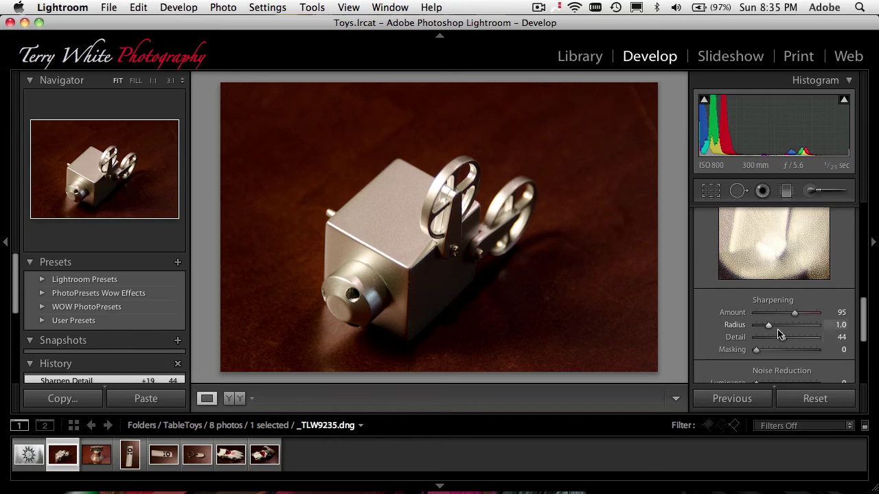
{"action": "left_click_drag", "start_coordinate": [735, 245], "coordinate": [737, 297]}
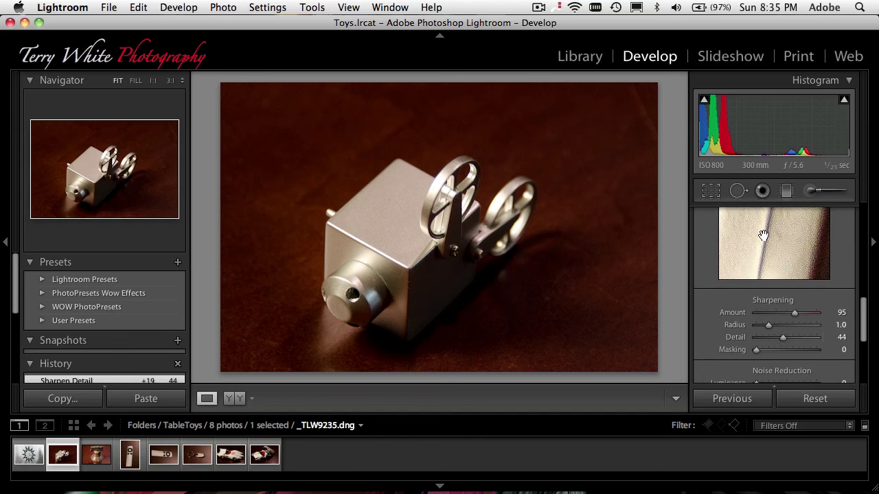
{"action": "mouse_move", "coordinate": [765, 235]}
{"action": "left_mouse_down"}
{"action": "mouse_move", "coordinate": [769, 273]}
{"action": "mouse_move", "coordinate": [769, 252]}
{"action": "left_mouse_up"}
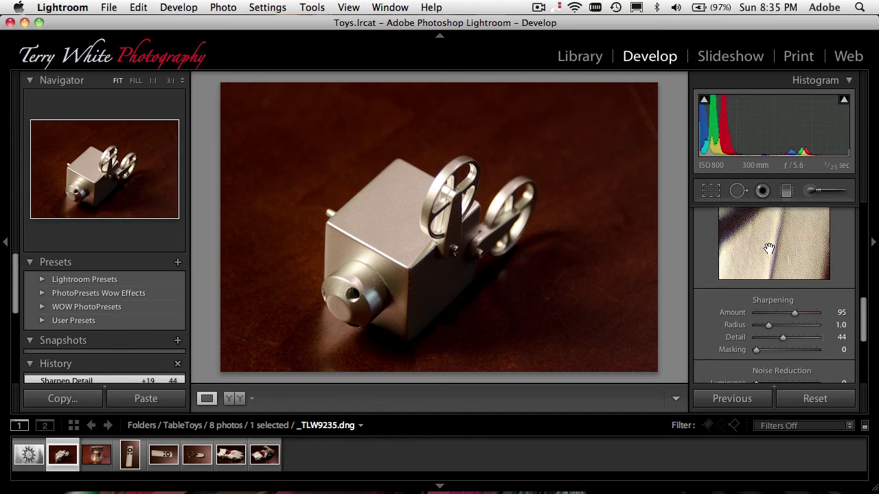
{"action": "left_click_drag", "start_coordinate": [794, 317], "coordinate": [774, 316]}
Set the silver toy photo's luminance noise reduction to 30 and its sharpening Detail to 25.
{"action": "scroll", "coordinate": [775, 312], "scroll_direction": "down", "scroll_amount": 3}
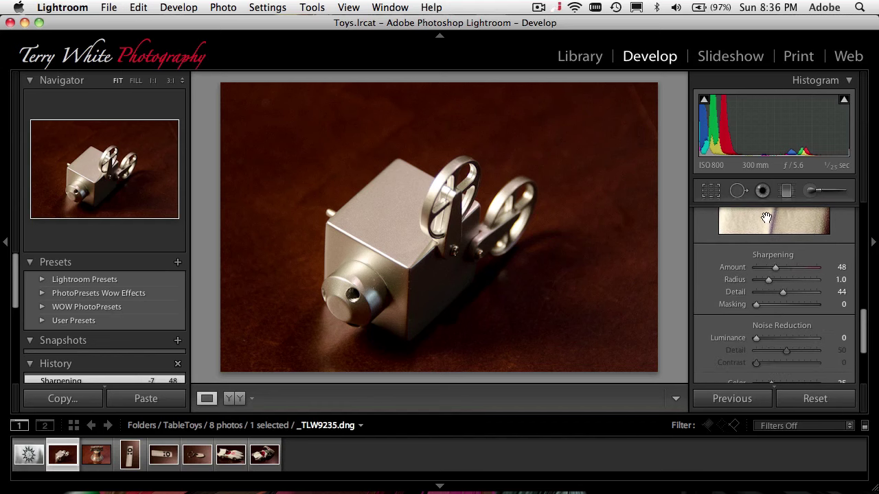
{"action": "left_click", "coordinate": [775, 339]}
{"action": "scroll", "coordinate": [766, 249], "scroll_direction": "up", "scroll_amount": 2}
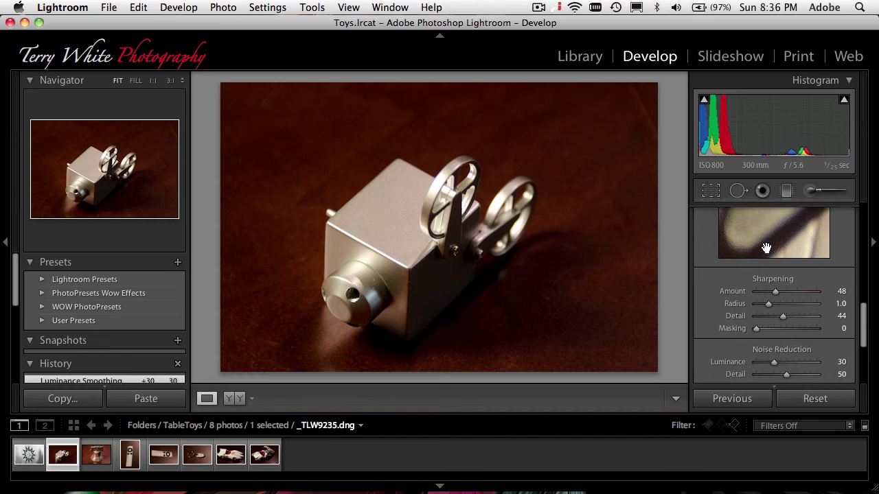
{"action": "left_click_drag", "start_coordinate": [783, 322], "coordinate": [772, 325]}
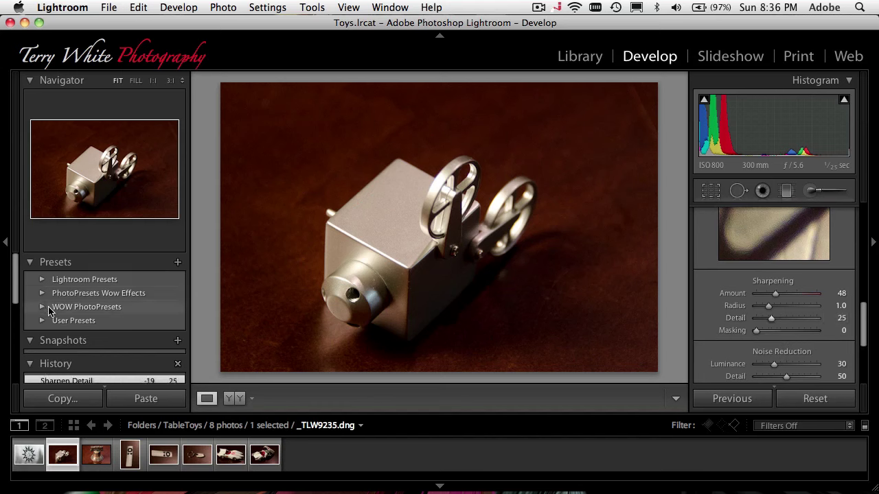
Apply the Lightroom preset "Sharpening - Narrow Edges" to the silver toy photo.
{"action": "left_click", "coordinate": [41, 279]}
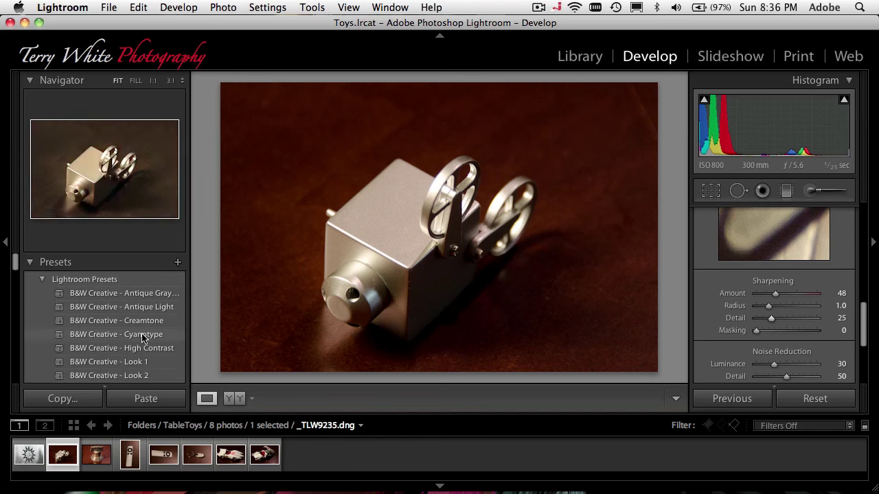
{"action": "scroll", "coordinate": [143, 338], "scroll_direction": "down", "scroll_amount": 10}
{"action": "scroll", "coordinate": [143, 338], "scroll_direction": "down", "scroll_amount": 20}
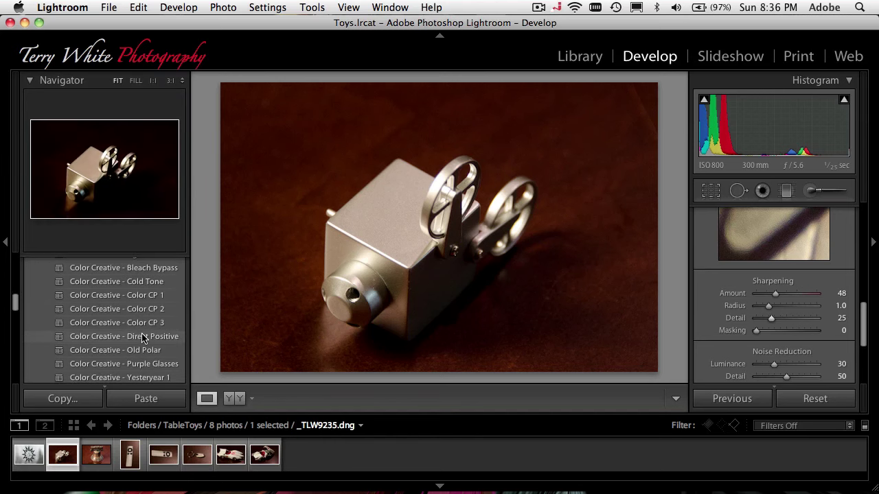
{"action": "scroll", "coordinate": [142, 336], "scroll_direction": "down", "scroll_amount": 5}
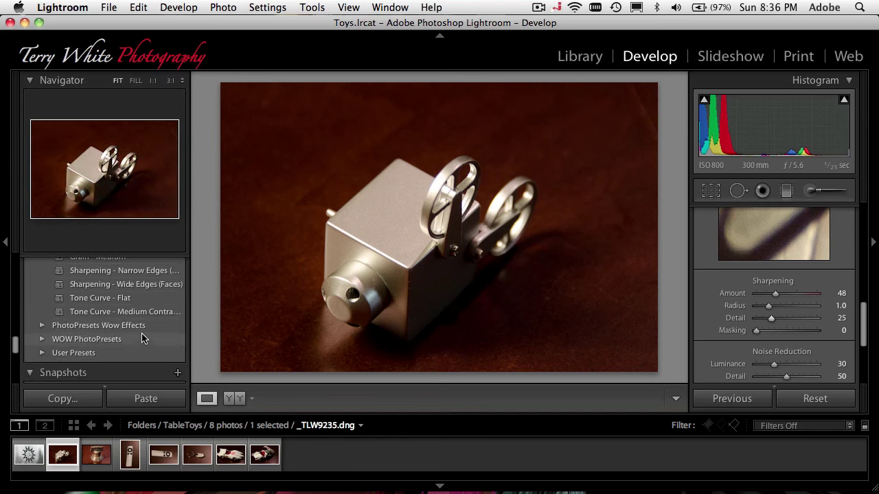
{"action": "left_click", "coordinate": [146, 272]}
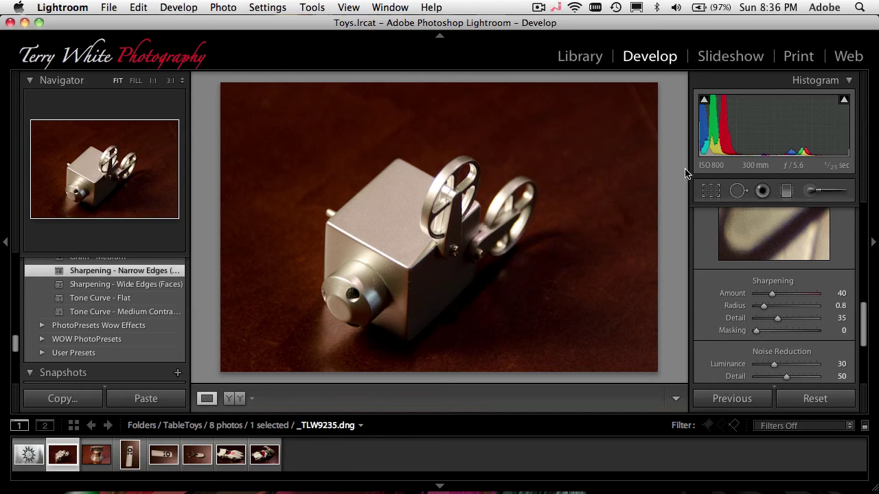
Check the silver toy photo's highlight clipping, then set Recovery to 56 and Fill Light to 10.
{"action": "left_click", "coordinate": [844, 100]}
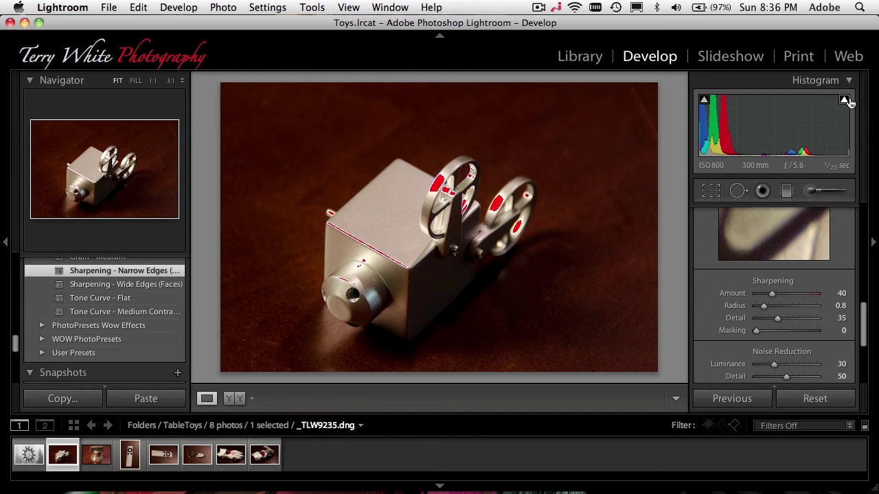
{"action": "scroll", "coordinate": [814, 234], "scroll_direction": "up", "scroll_amount": 10}
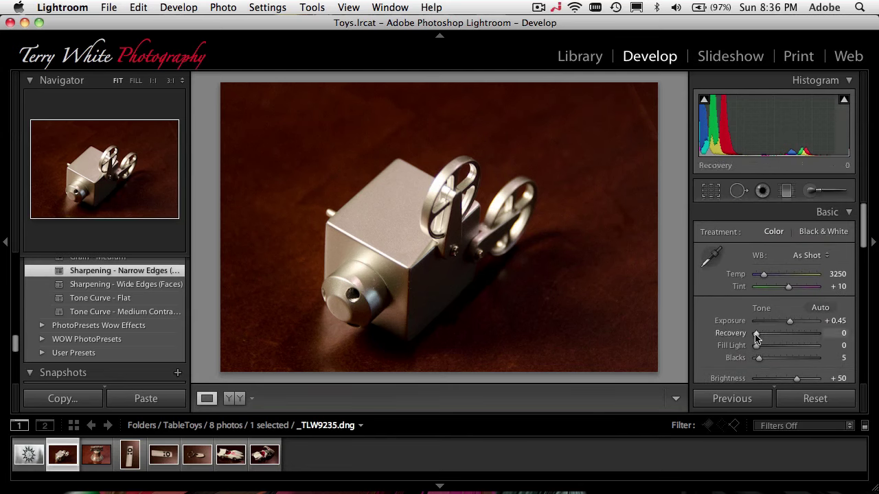
{"action": "left_click_drag", "start_coordinate": [756, 337], "coordinate": [789, 337]}
{"action": "mouse_move", "coordinate": [845, 105]}
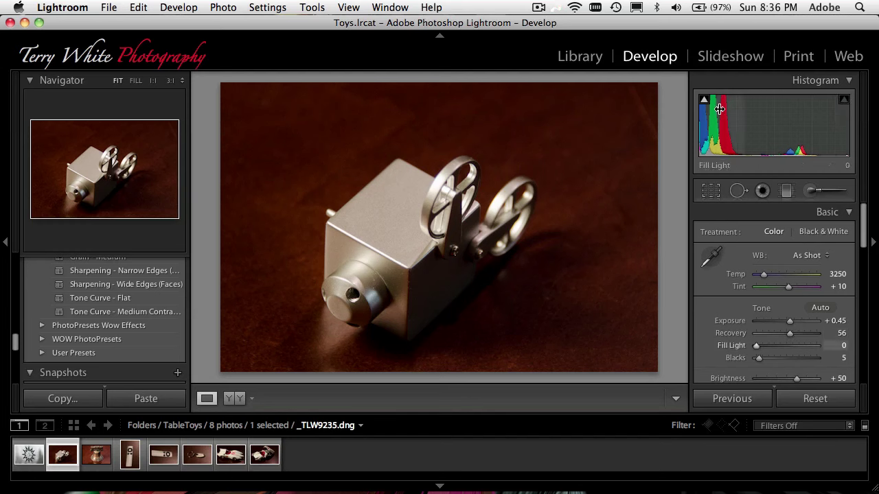
{"action": "mouse_move", "coordinate": [707, 108]}
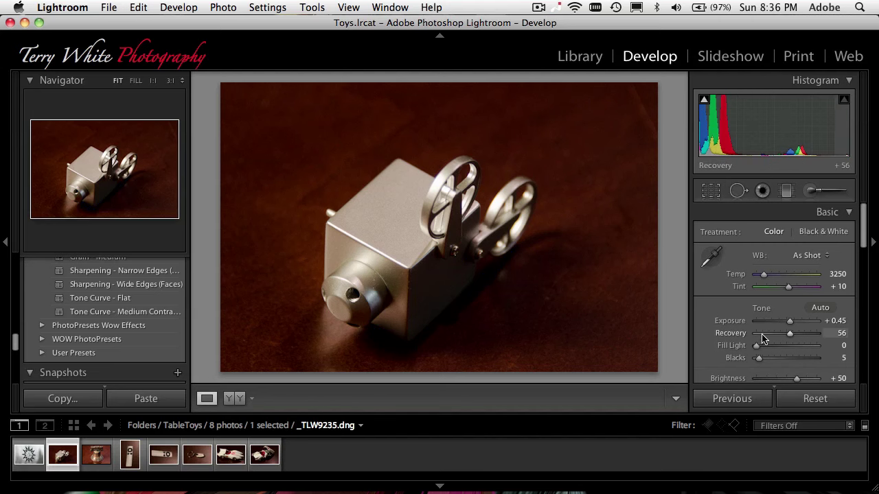
{"action": "mouse_move", "coordinate": [758, 349]}
{"action": "left_mouse_down"}
{"action": "mouse_move", "coordinate": [771, 349]}
{"action": "mouse_move", "coordinate": [763, 346]}
{"action": "left_mouse_up"}
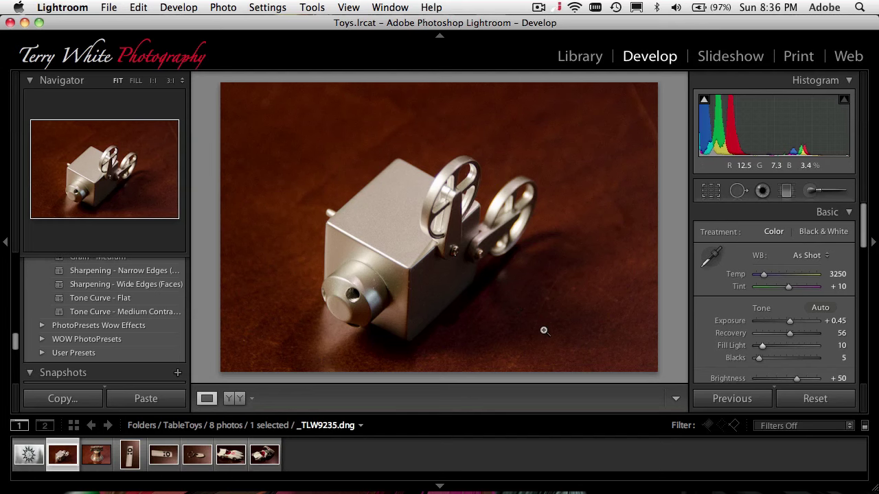
Select the sun ornament and silver toy photos in the Library grid and open the export settings for both.
{"action": "left_click", "coordinate": [585, 57]}
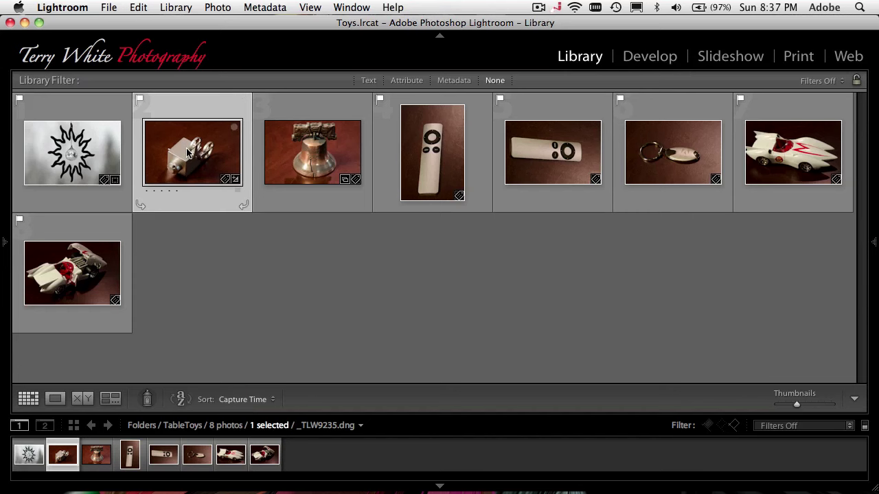
{"action": "mouse_move", "coordinate": [187, 153]}
{"action": "left_click", "coordinate": [99, 162], "text": "super"}
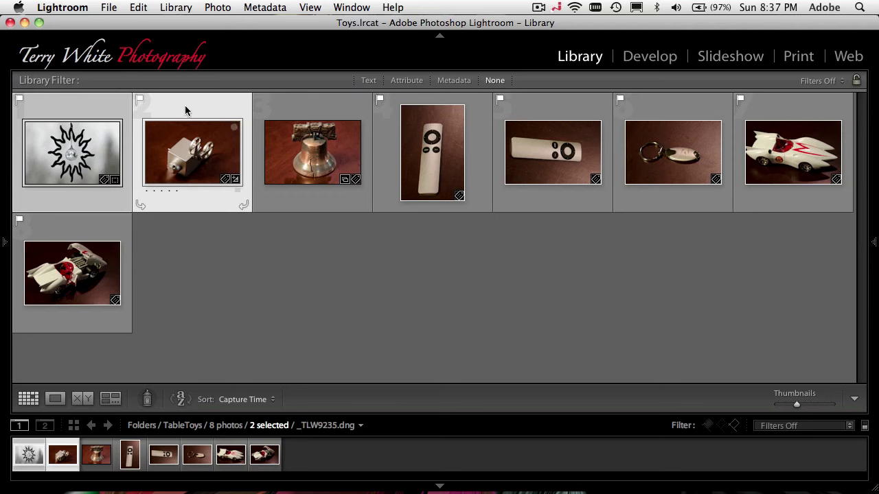
{"action": "left_click", "coordinate": [109, 7]}
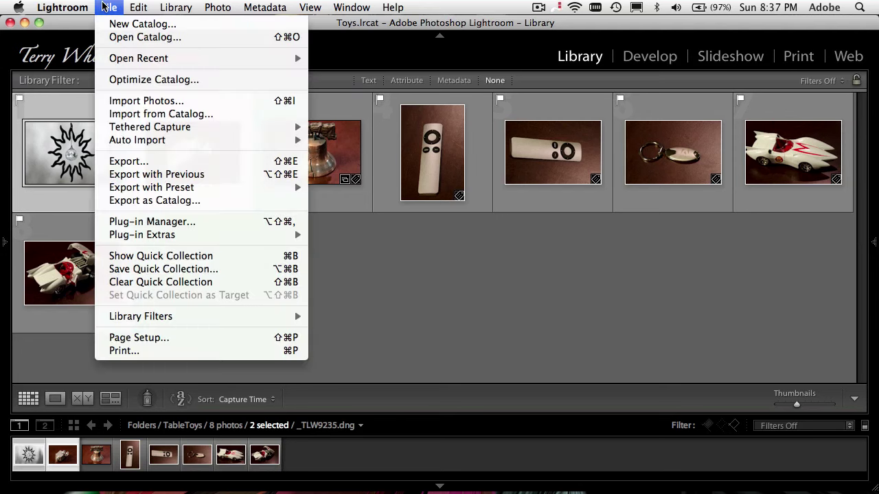
{"action": "left_click", "coordinate": [118, 168]}
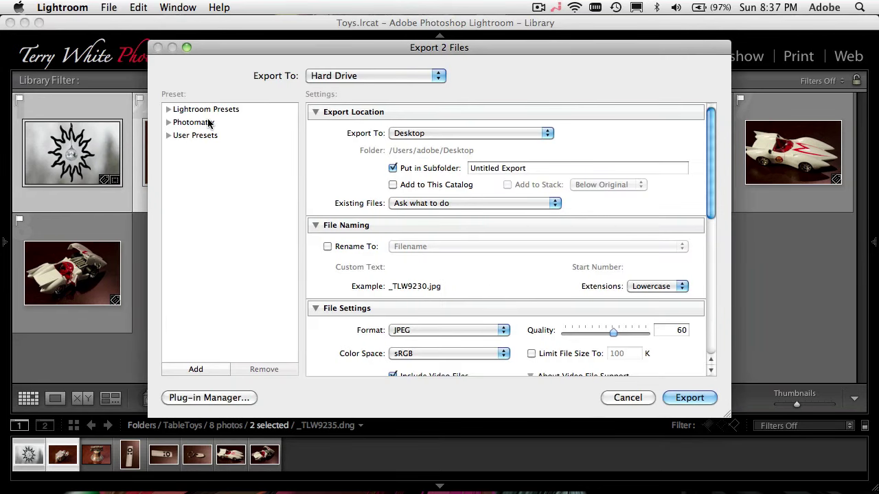
Look over the built-in export presets and name the Desktop export subfolder "For Client".
{"action": "left_click", "coordinate": [170, 111]}
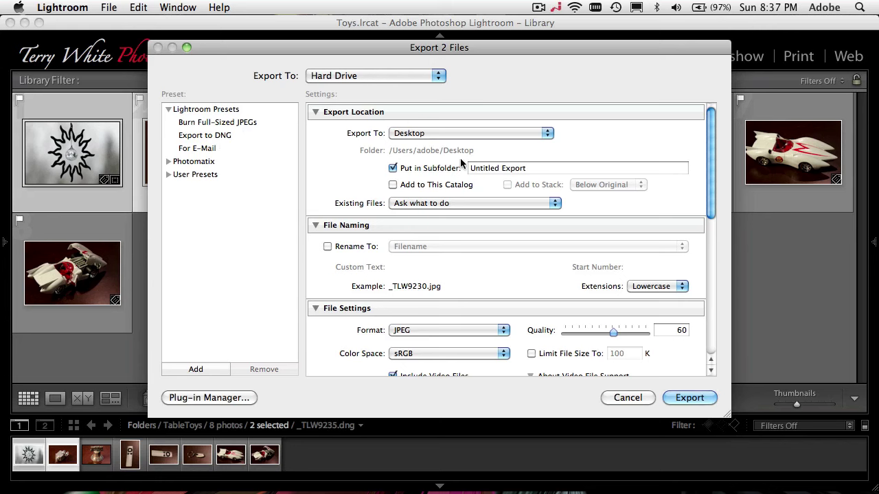
{"action": "left_click", "coordinate": [526, 168]}
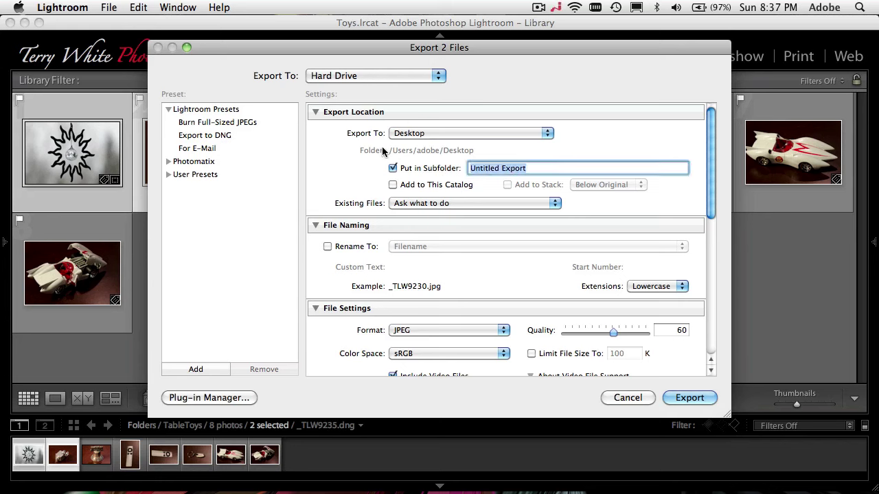
{"action": "type", "text": "For Client"}
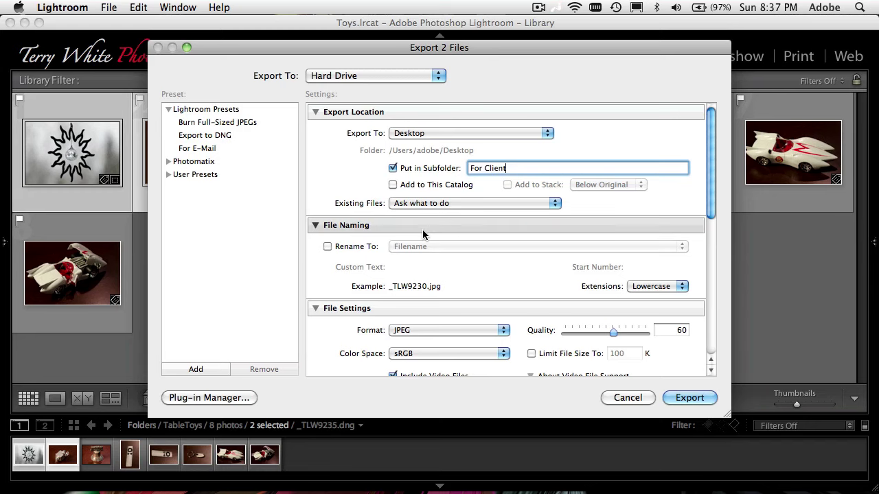
Review the export's file format and color space choices, keeping JPEG and sRGB.
{"action": "scroll", "coordinate": [422, 229], "scroll_direction": "down", "scroll_amount": 5}
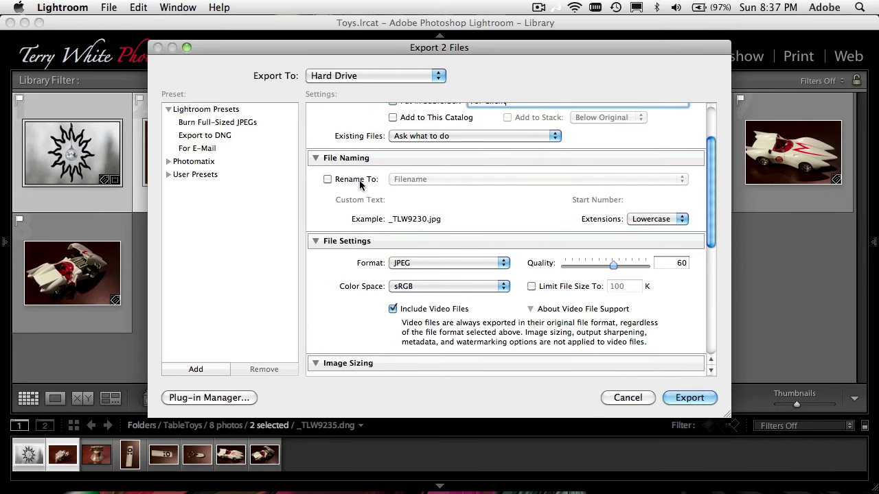
{"action": "scroll", "coordinate": [473, 291], "scroll_direction": "down", "scroll_amount": 3}
{"action": "left_click", "coordinate": [406, 223]}
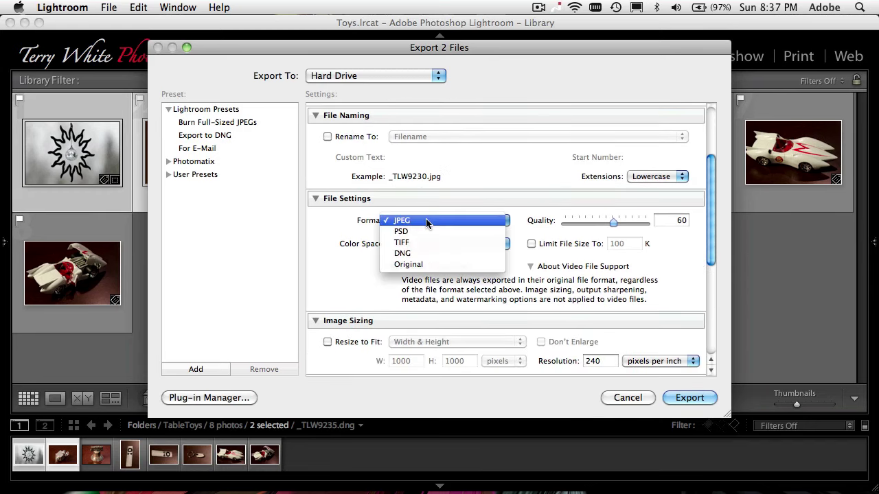
{"action": "left_click", "coordinate": [446, 204]}
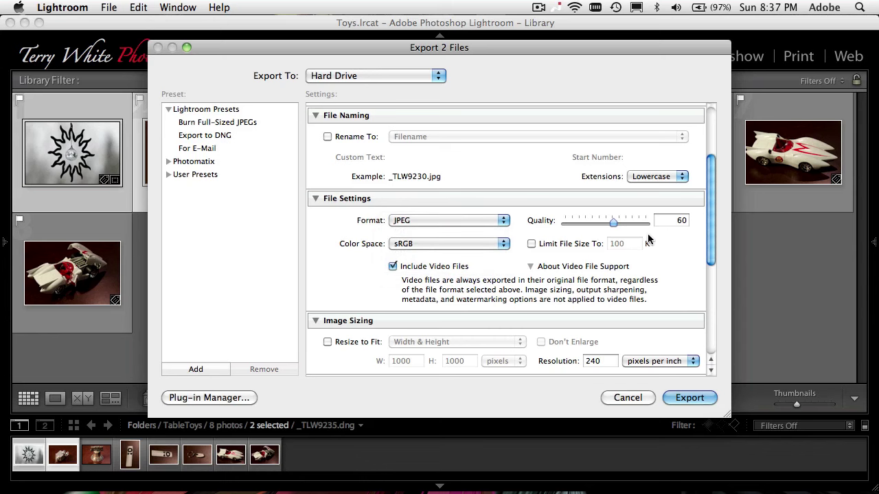
{"action": "scroll", "coordinate": [653, 247], "scroll_direction": "down", "scroll_amount": 3}
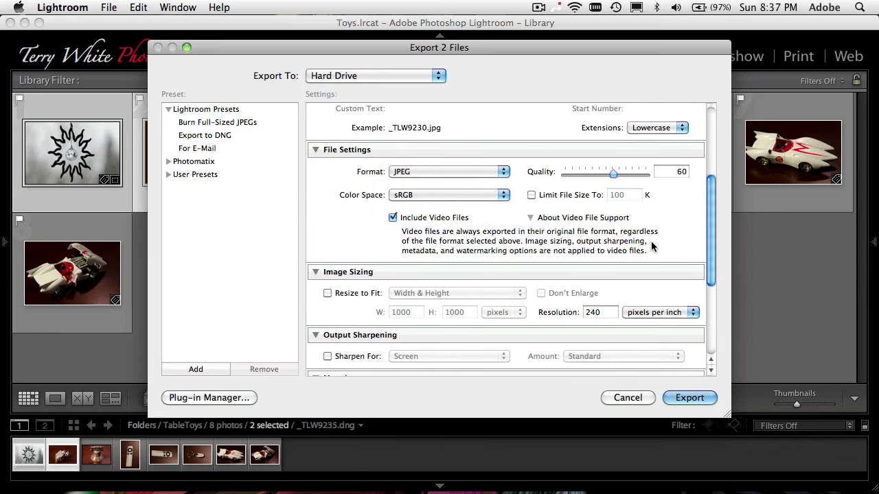
{"action": "left_click", "coordinate": [467, 198]}
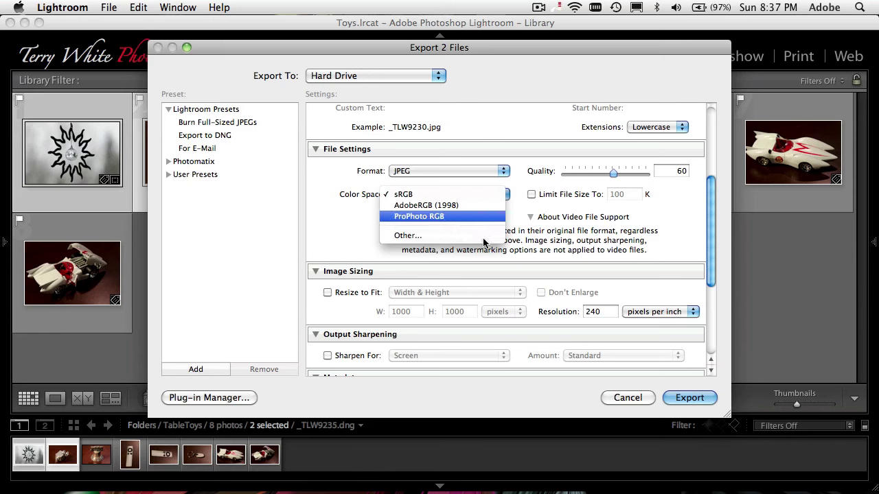
{"action": "left_click", "coordinate": [500, 273]}
{"action": "scroll", "coordinate": [500, 272], "scroll_direction": "down", "scroll_amount": 3}
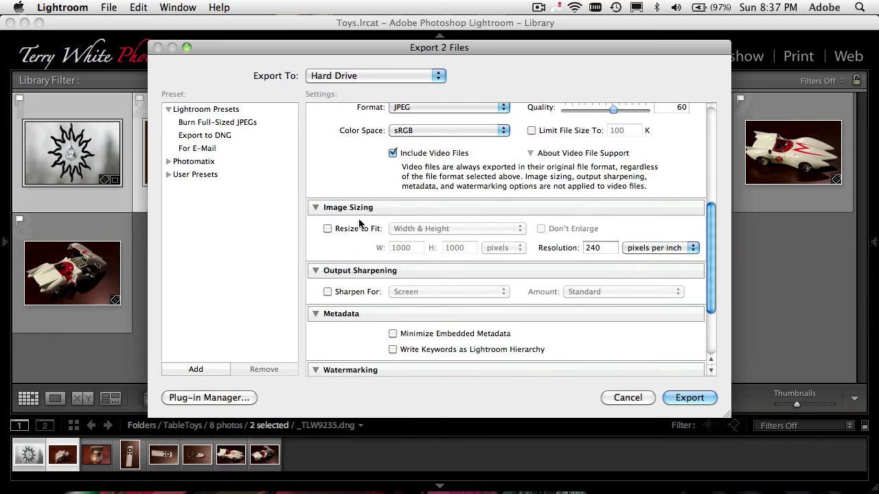
Resize the exported photos to fit 1200 by 1200 pixels at a resolution of 72 pixels per inch.
{"action": "left_click", "coordinate": [327, 229]}
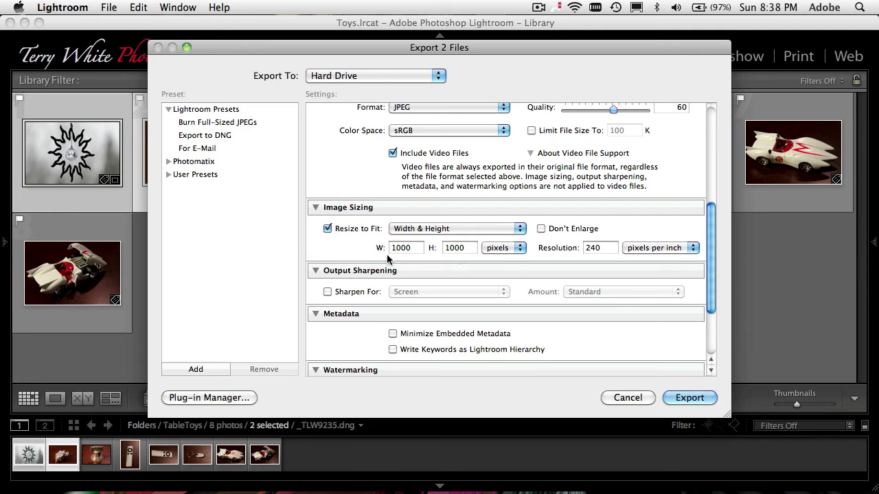
{"action": "left_click", "coordinate": [418, 248]}
{"action": "type", "text": "1"}
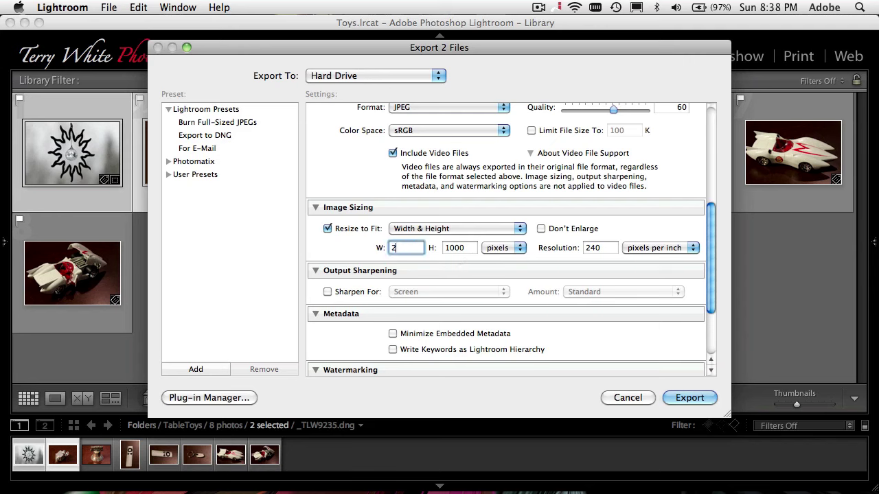
{"action": "type", "text": "200"}
{"action": "key", "text": "Tab"}
{"action": "type", "text": "1200"}
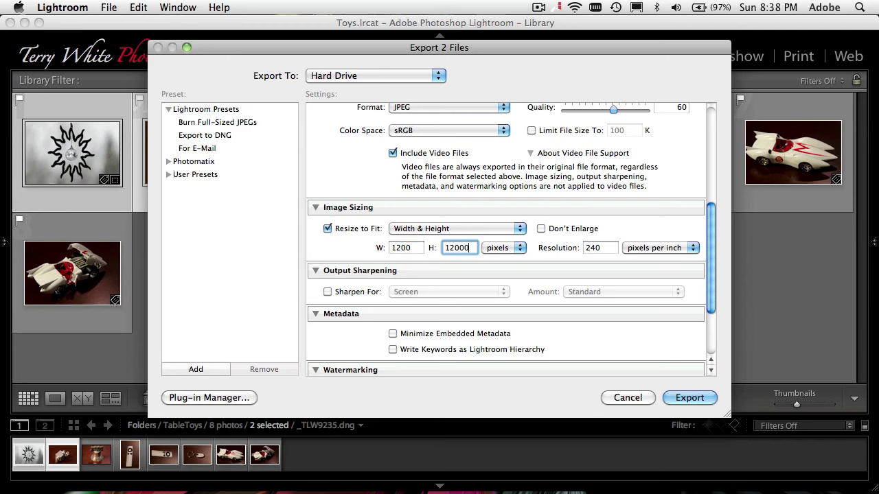
{"action": "key", "text": "Tab"}
{"action": "type", "text": "72"}
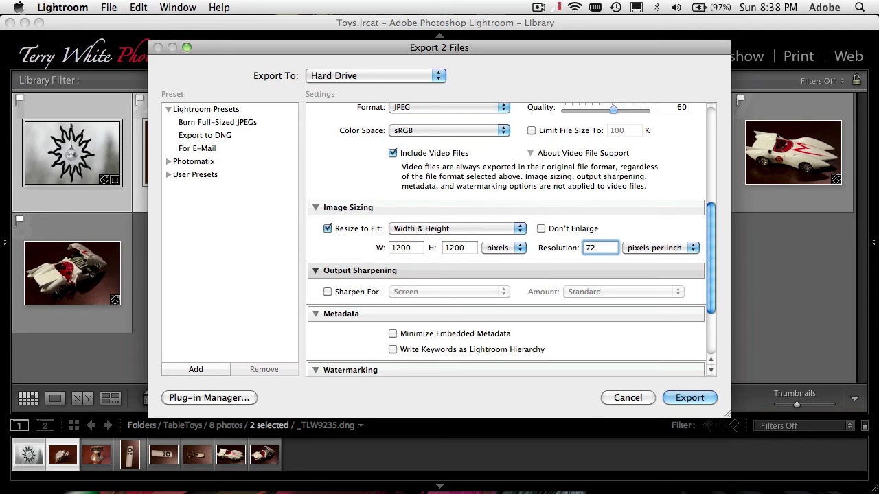
Review the remaining export settings and export the two photos.
{"action": "scroll", "coordinate": [538, 278], "scroll_direction": "up", "scroll_amount": 5}
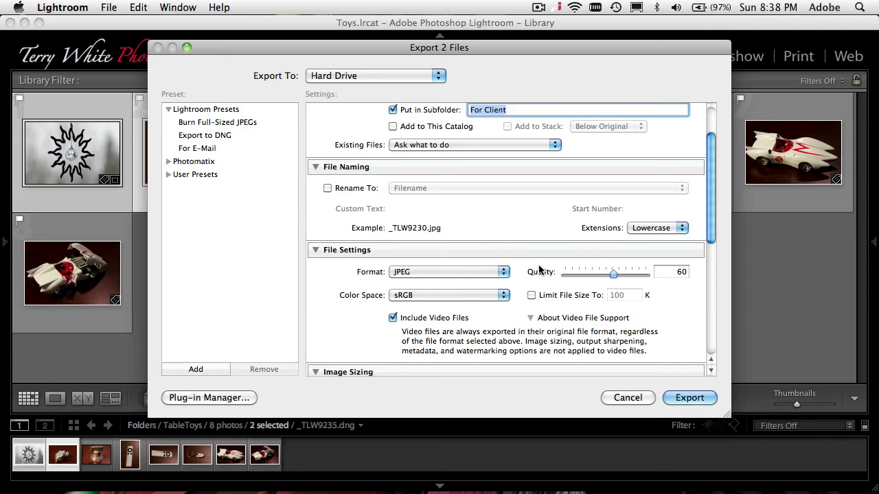
{"action": "scroll", "coordinate": [540, 270], "scroll_direction": "down", "scroll_amount": 2}
{"action": "scroll", "coordinate": [539, 269], "scroll_direction": "down", "scroll_amount": 5}
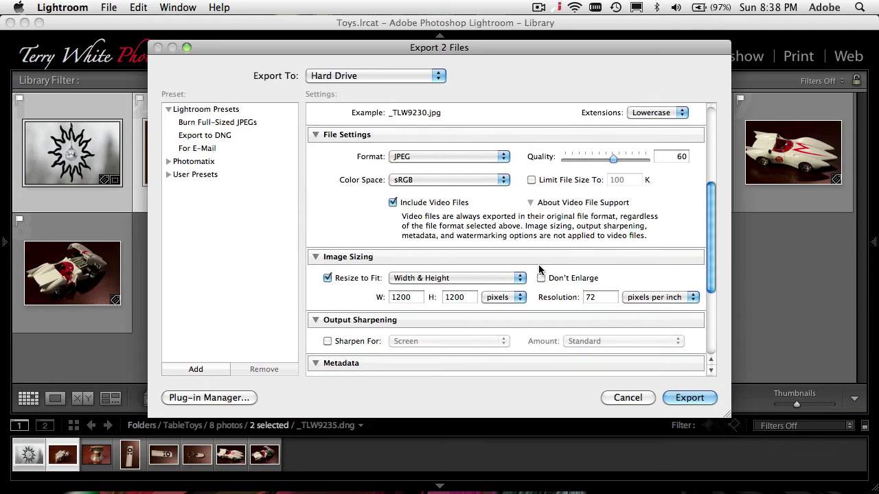
{"action": "scroll", "coordinate": [539, 267], "scroll_direction": "down", "scroll_amount": 3}
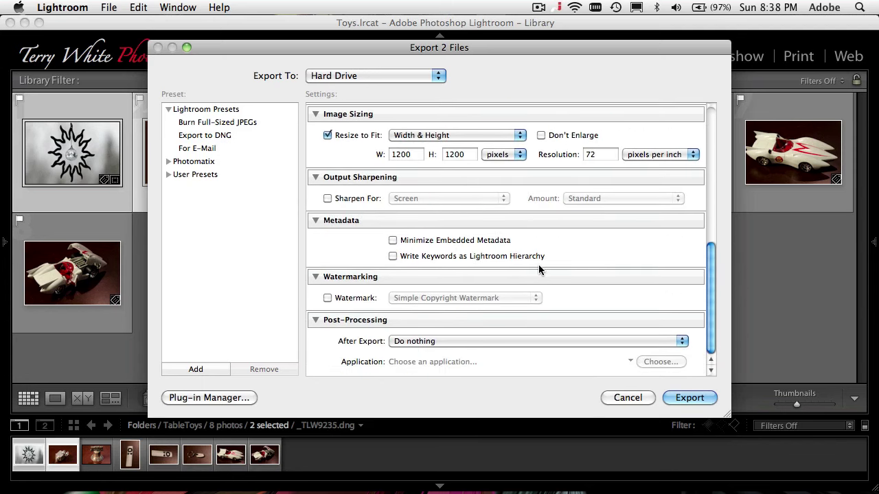
{"action": "left_click", "coordinate": [682, 399]}
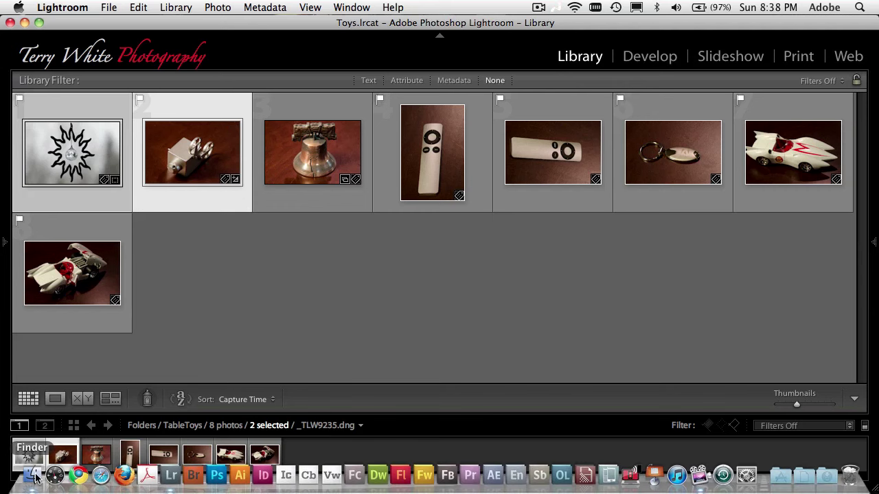
Switch to Finder and inspect the contents of the For Client folder on the Desktop.
{"action": "left_click", "coordinate": [35, 475]}
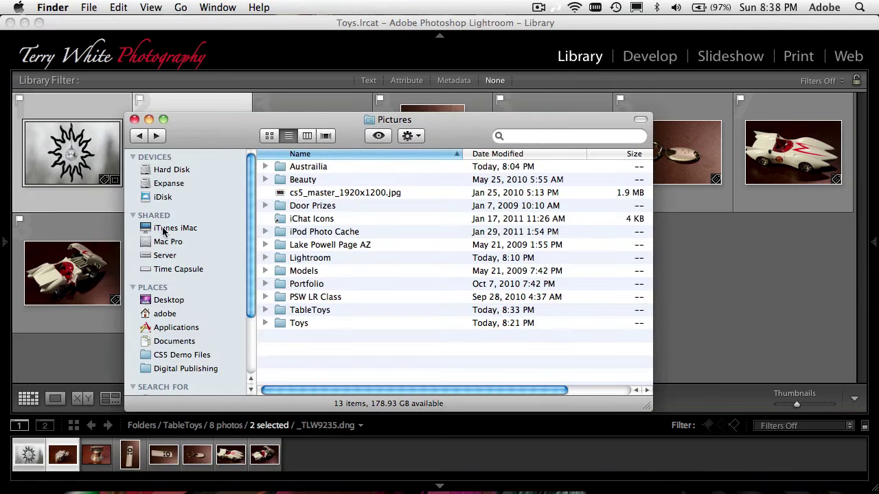
{"action": "left_click", "coordinate": [167, 300]}
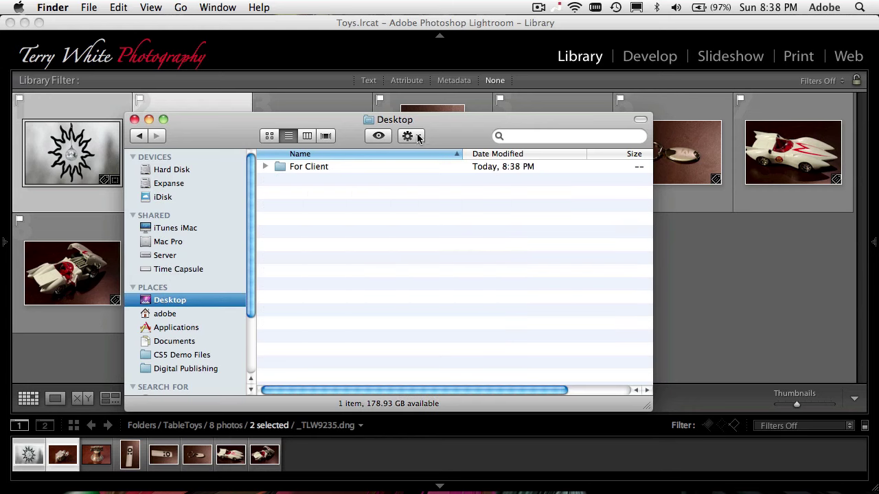
{"action": "left_click", "coordinate": [265, 167]}
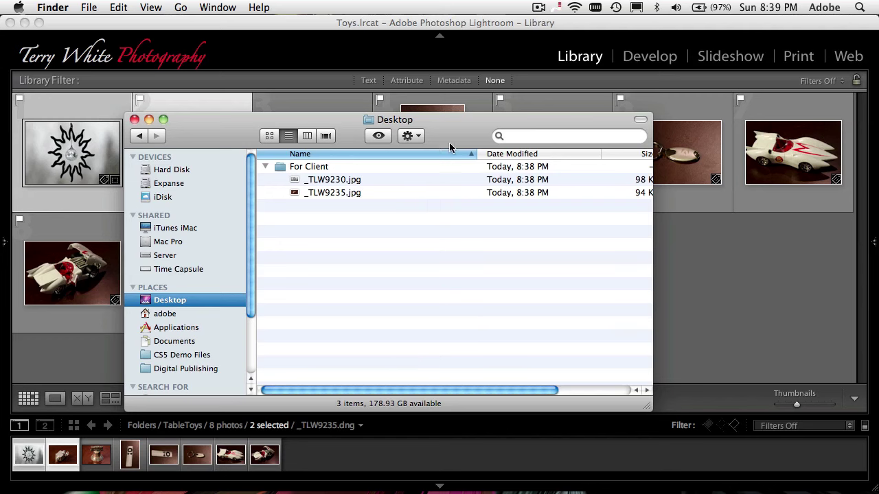
Switch back to Lightroom and save the metadata of the two selected photos to their files.
{"action": "left_click", "coordinate": [336, 26]}
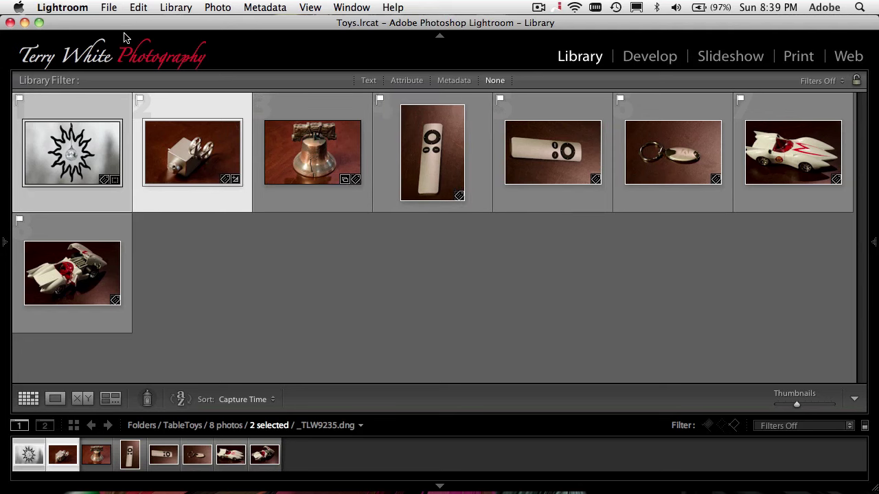
{"action": "left_click", "coordinate": [109, 8]}
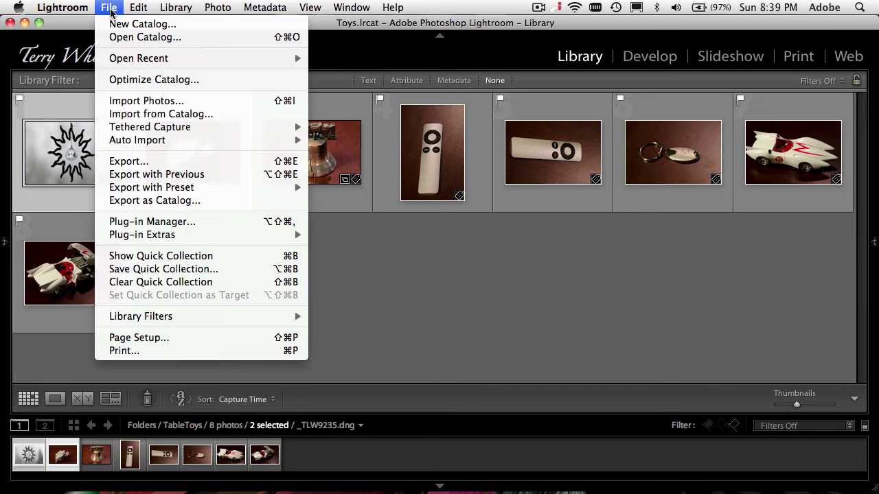
{"action": "left_click", "coordinate": [109, 8]}
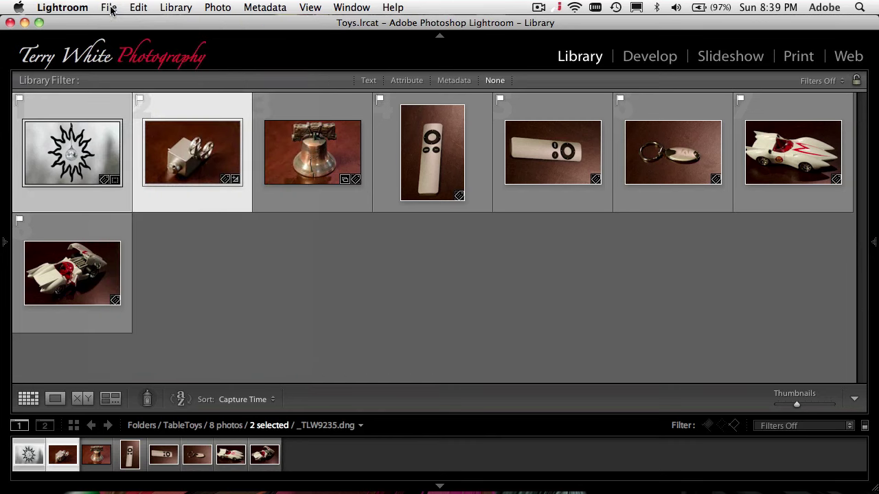
{"action": "left_click", "coordinate": [263, 7]}
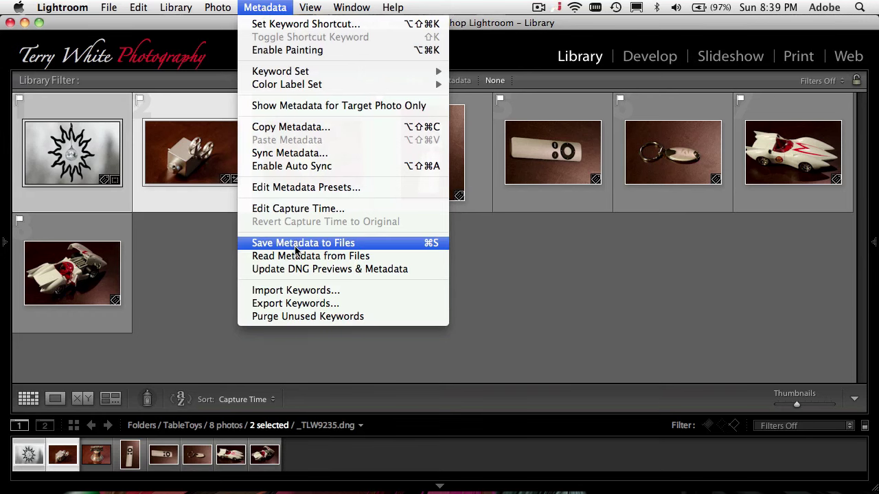
{"action": "left_click", "coordinate": [422, 245]}
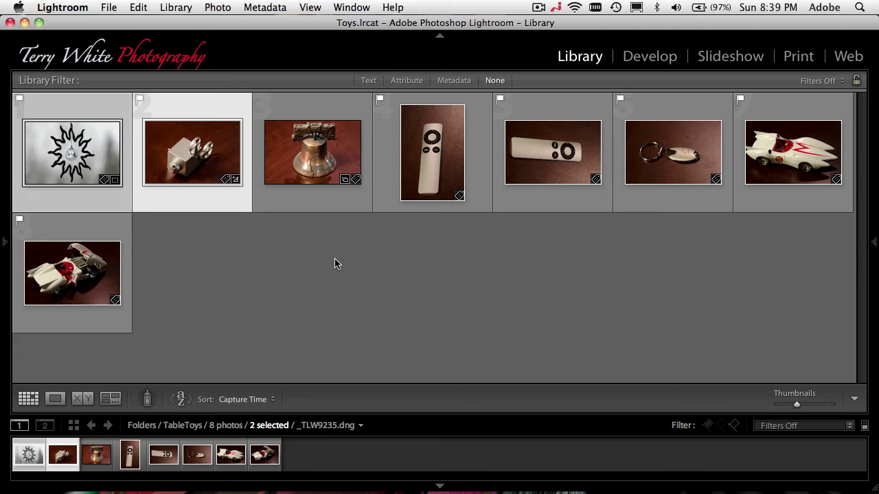
Deselect the photos and bring back the side panels to view the catalog's folders and collections.
{"action": "left_click", "coordinate": [359, 292]}
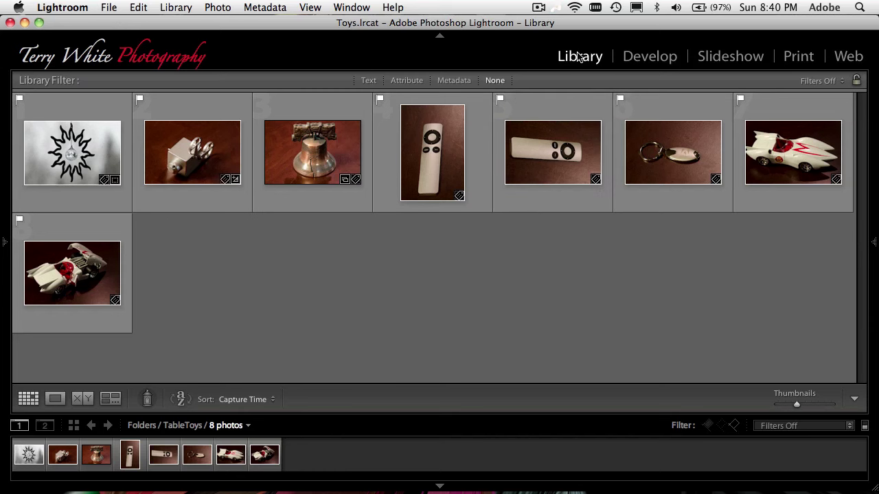
{"action": "key", "text": "Tab"}
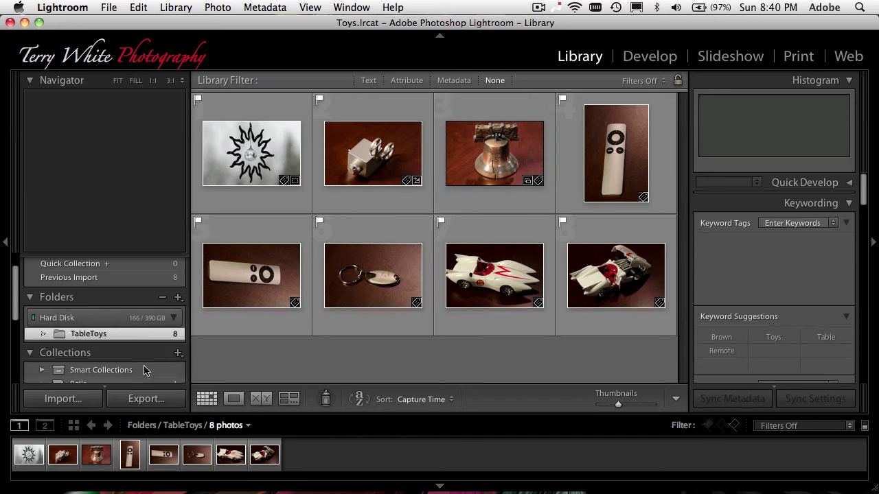
{"action": "scroll", "coordinate": [144, 364], "scroll_direction": "down", "scroll_amount": 3}
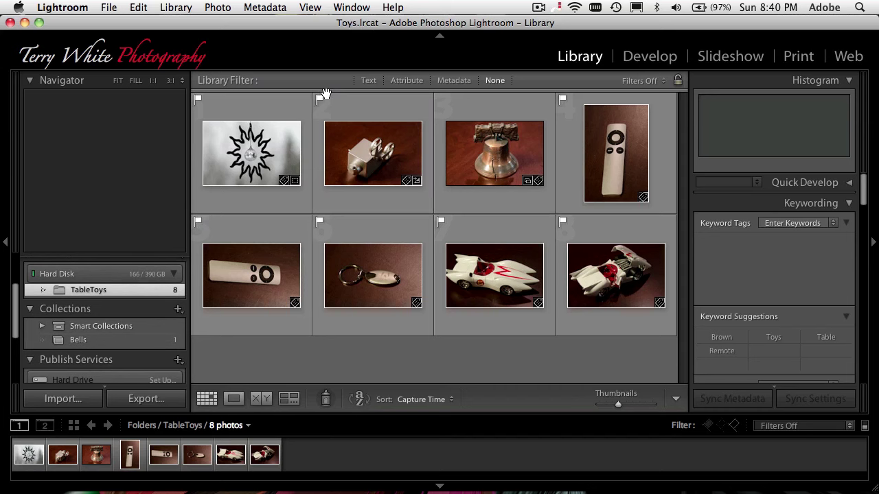
Create a new catalog named Travel in the Pictures folder.
{"action": "left_click", "coordinate": [111, 9]}
{"action": "left_click", "coordinate": [112, 24]}
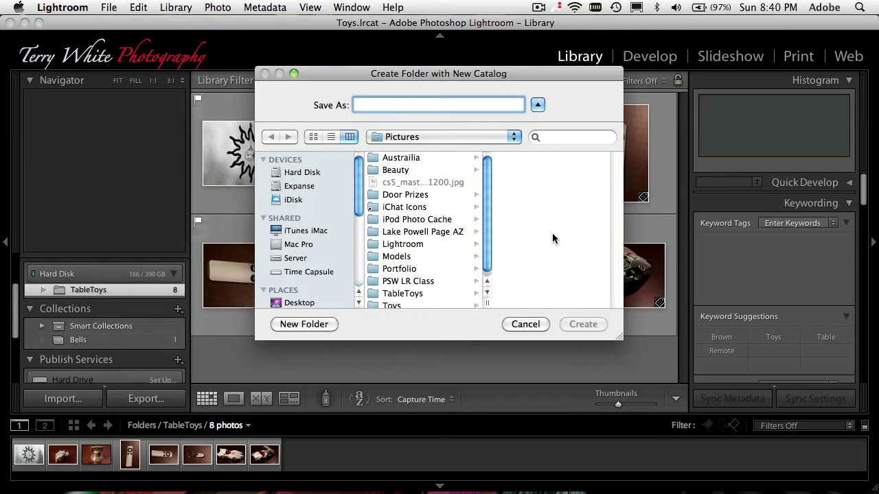
{"action": "type", "text": "Travel"}
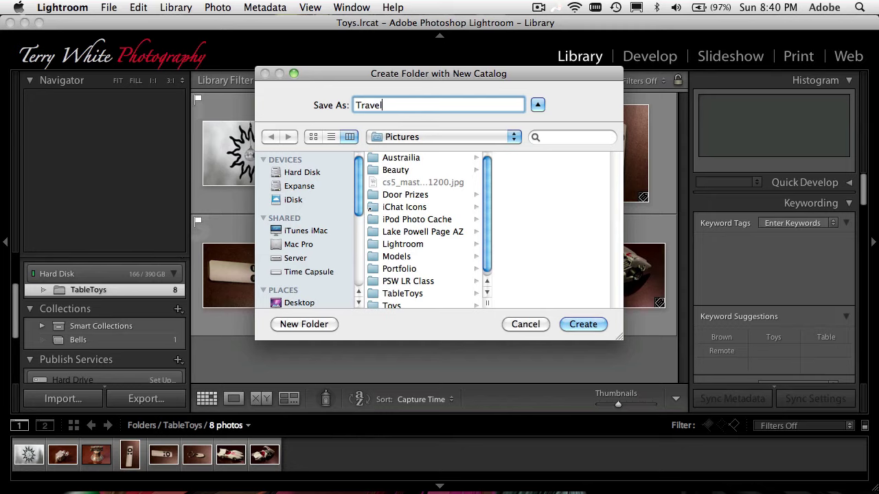
{"action": "key", "text": "Return"}
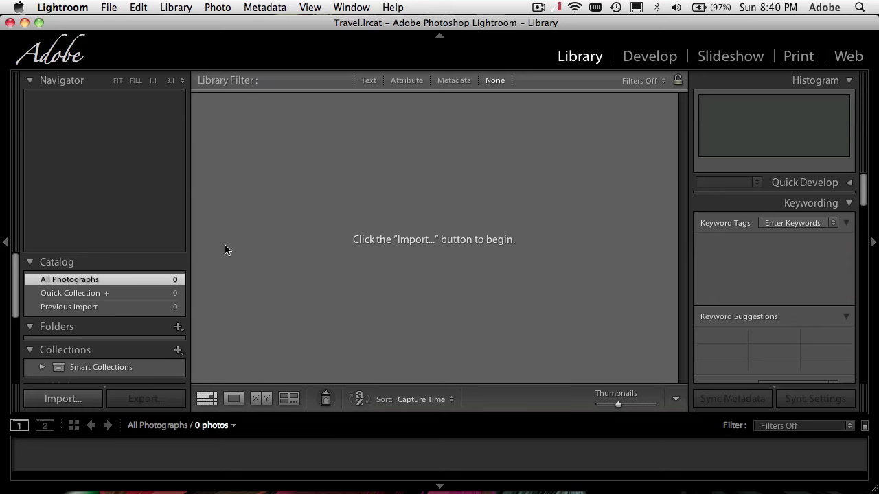
Start a photo import and choose the Austrailia folder inside the adobe user's Pictures folder on Hard Disk as the source.
{"action": "left_click", "coordinate": [70, 400]}
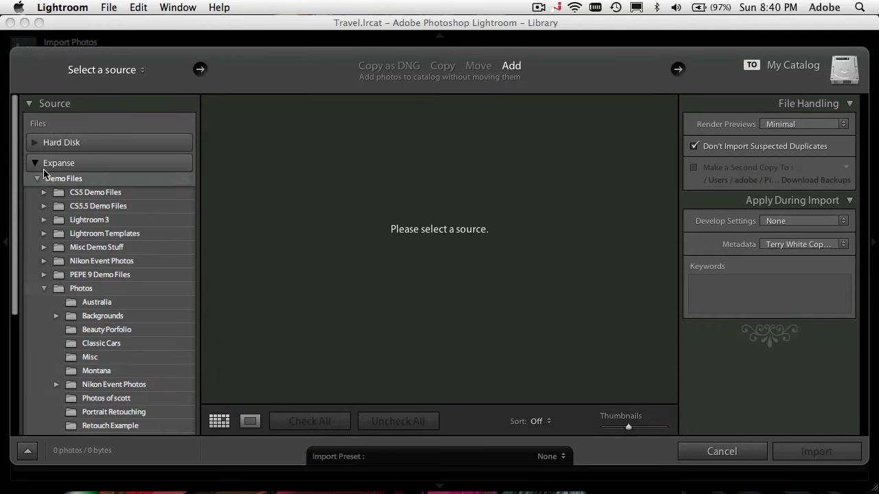
{"action": "left_click", "coordinate": [36, 166]}
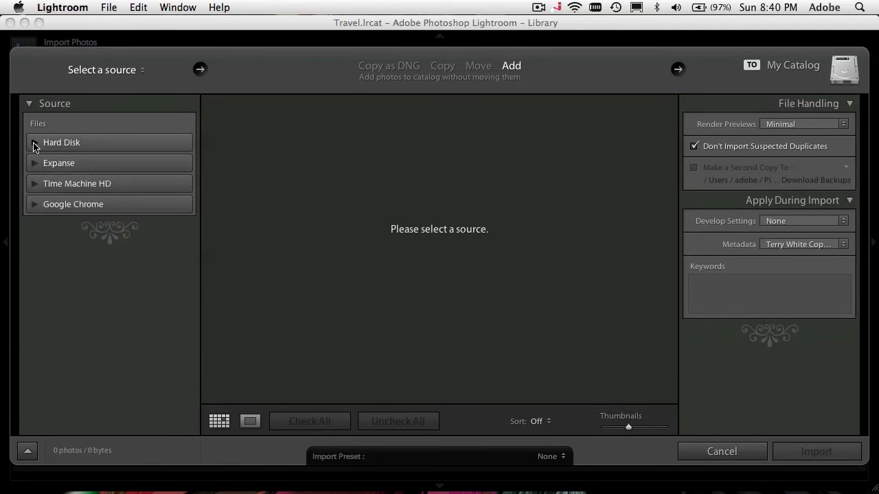
{"action": "left_click", "coordinate": [34, 143]}
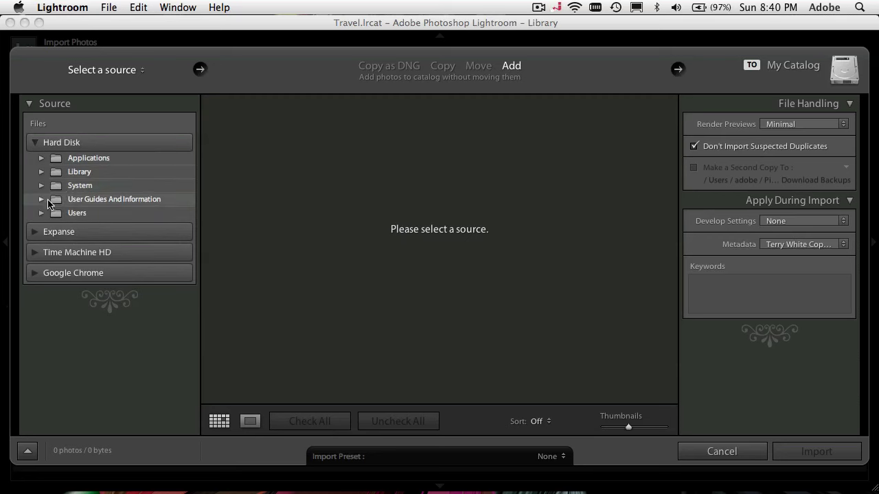
{"action": "left_click", "coordinate": [42, 214]}
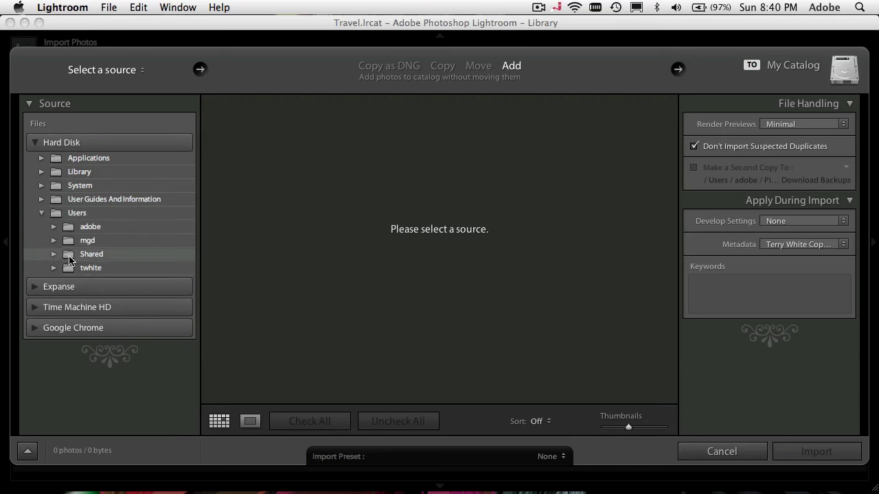
{"action": "left_click", "coordinate": [53, 228]}
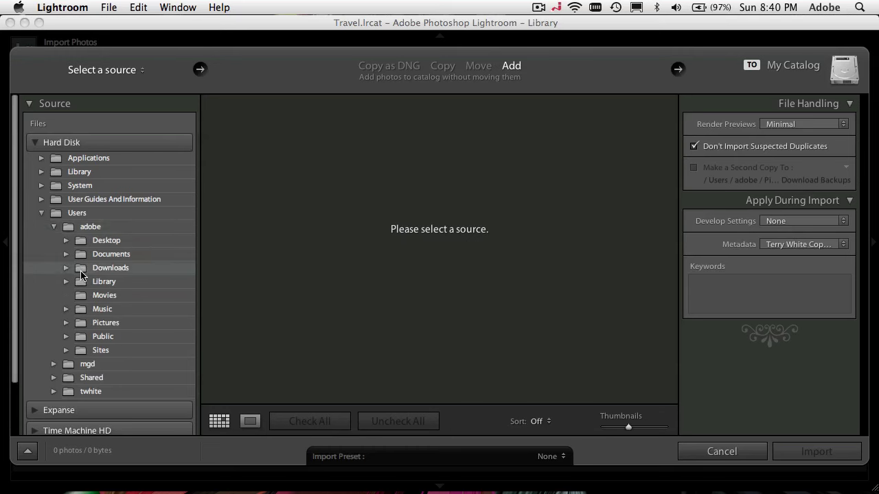
{"action": "left_click", "coordinate": [66, 323]}
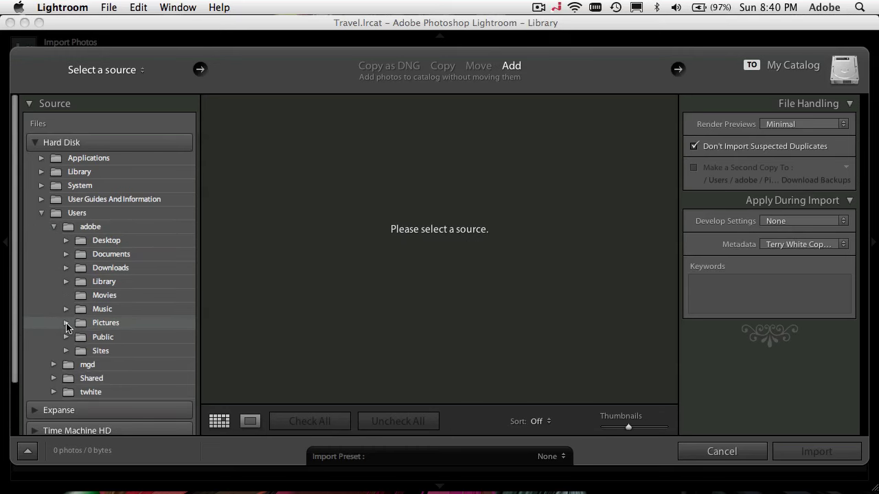
{"action": "left_click", "coordinate": [108, 337]}
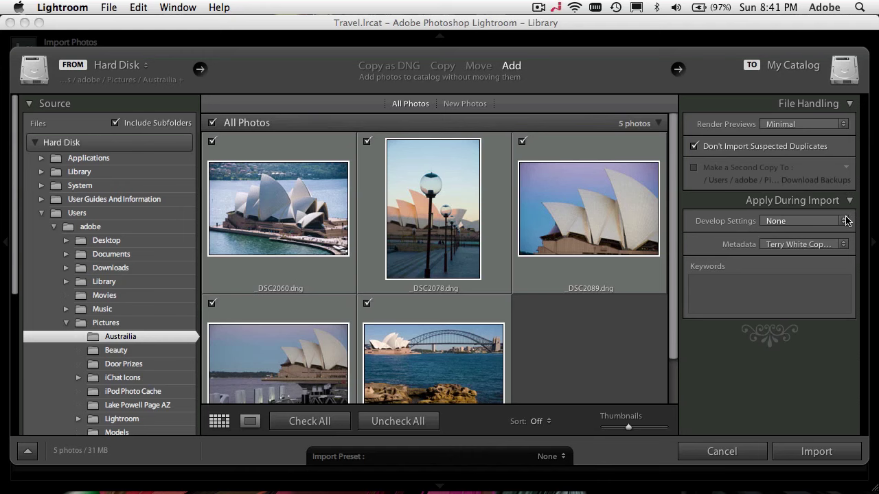
Apply the keyword Austrailia during import and import the photos into the Travel catalog.
{"action": "left_click", "coordinate": [811, 292]}
{"action": "type", "text": "Au"}
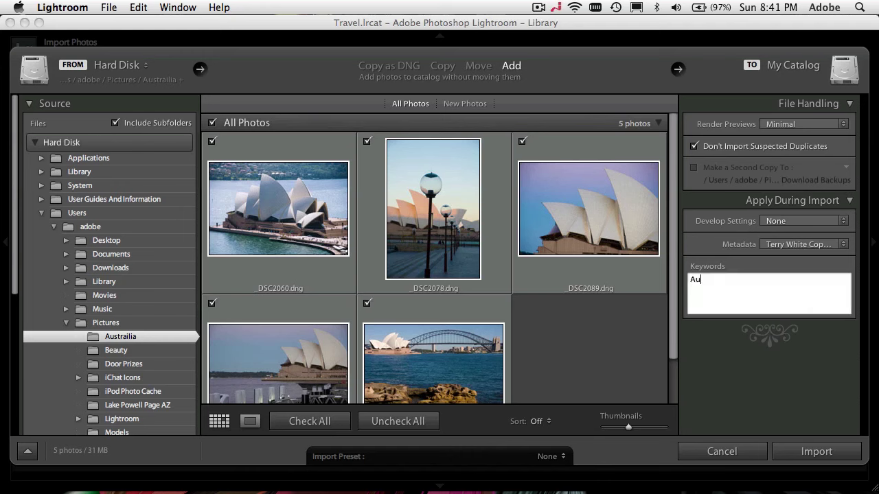
{"action": "type", "text": "strailia"}
{"action": "left_click", "coordinate": [829, 452]}
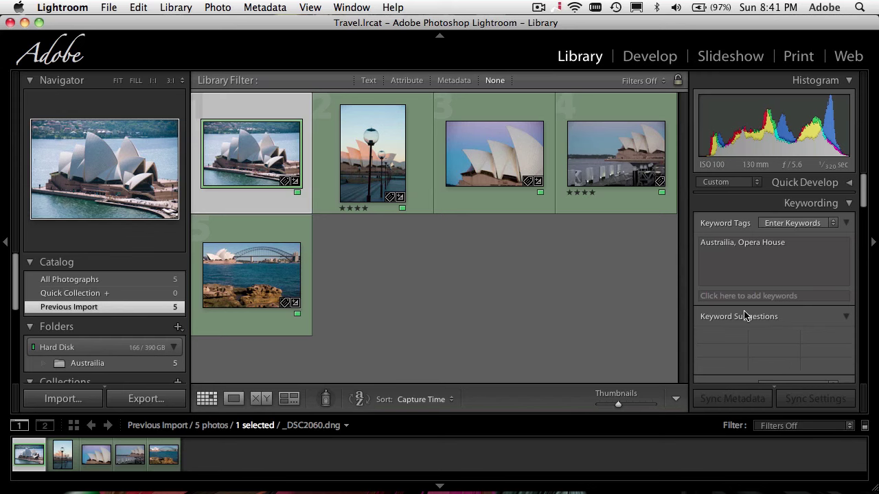
Reopen the recent Toys.lrcat catalog by relaunching Lightroom, and stop the relaunch confirmation from being shown again.
{"action": "mouse_move", "coordinate": [460, 194]}
{"action": "left_click", "coordinate": [108, 8]}
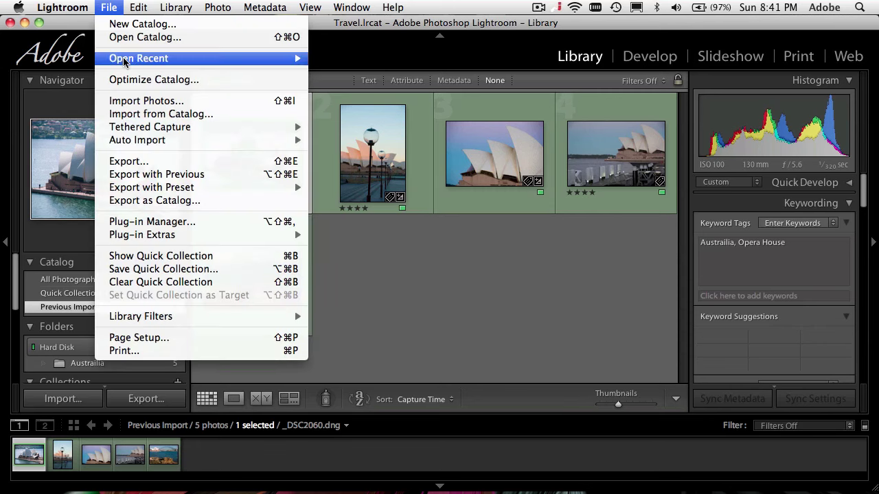
{"action": "mouse_move", "coordinate": [132, 59]}
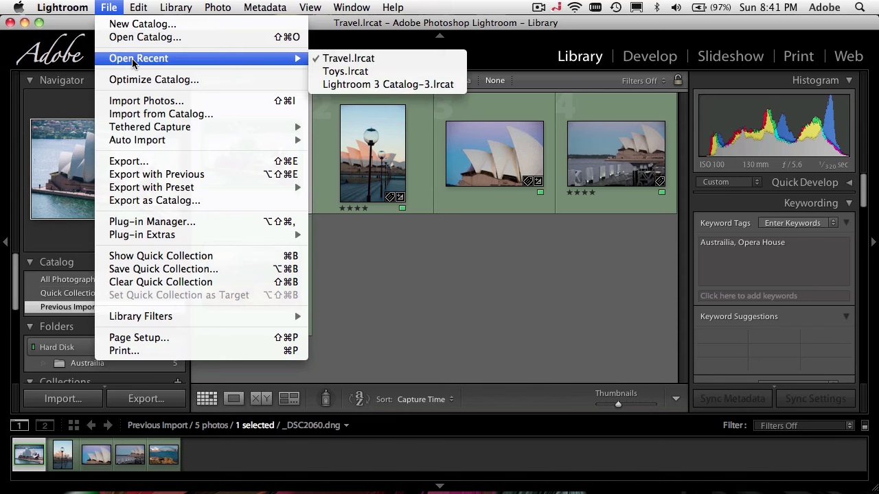
{"action": "left_click", "coordinate": [422, 72]}
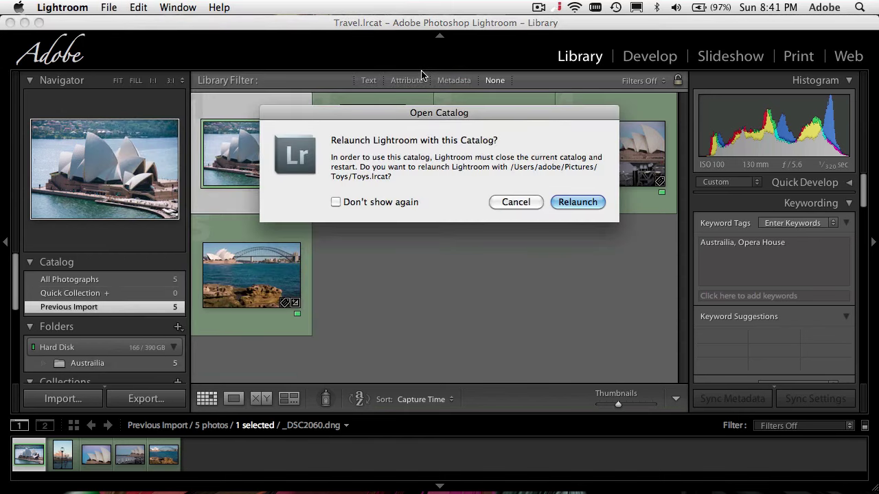
{"action": "left_click", "coordinate": [383, 204]}
{"action": "left_click", "coordinate": [578, 202]}
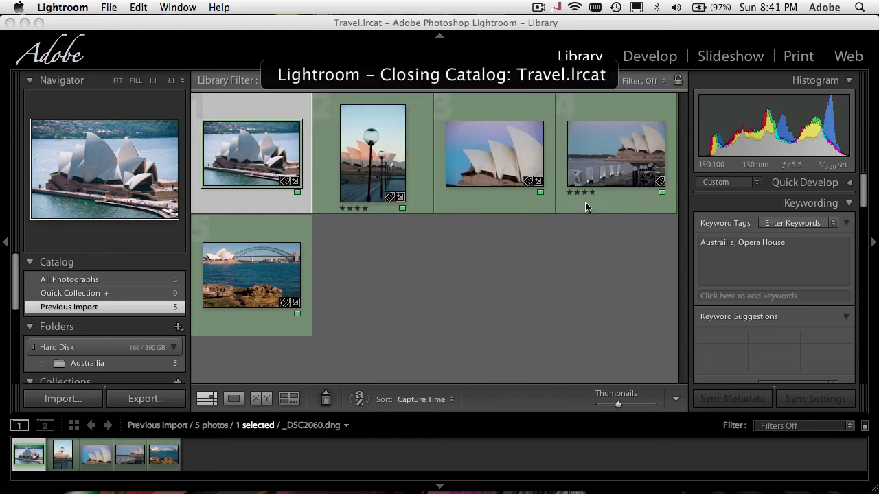